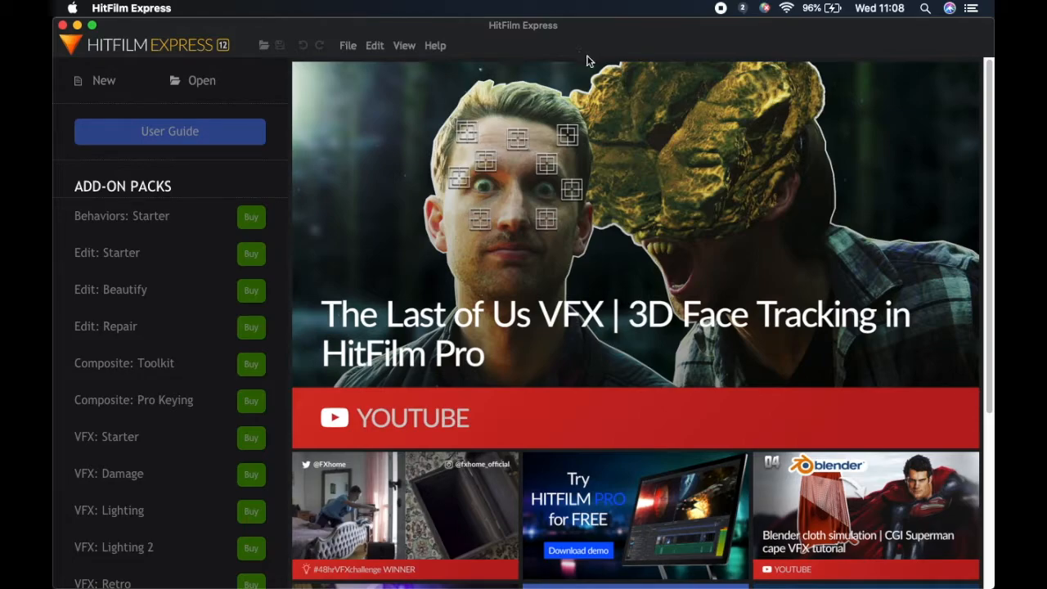
Create a new project with the 1080p Full HD @ 25 fps template and a duration of 00:05:00:00
click(354, 47)
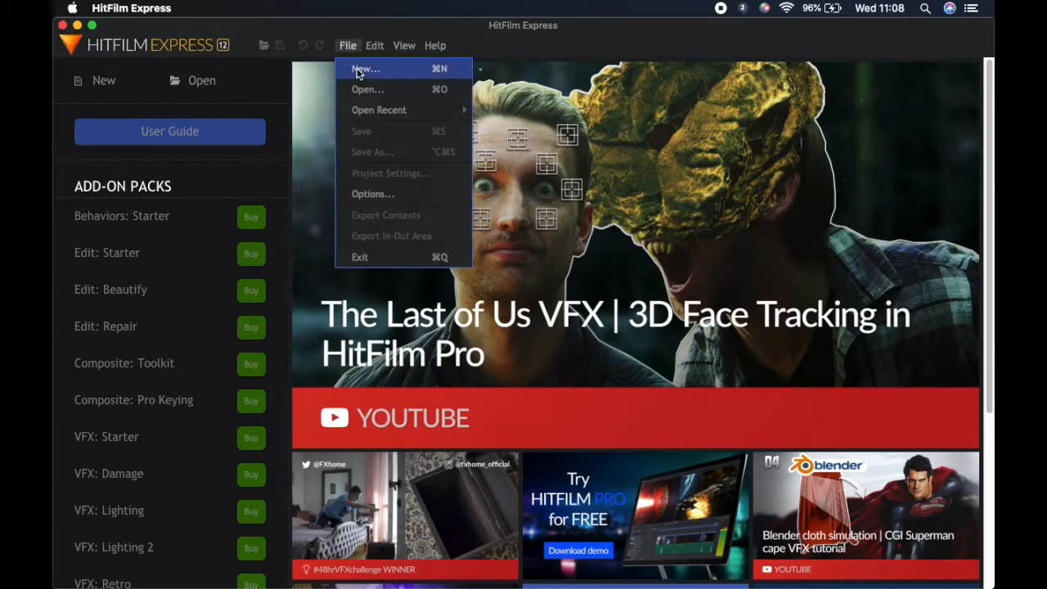
click(358, 72)
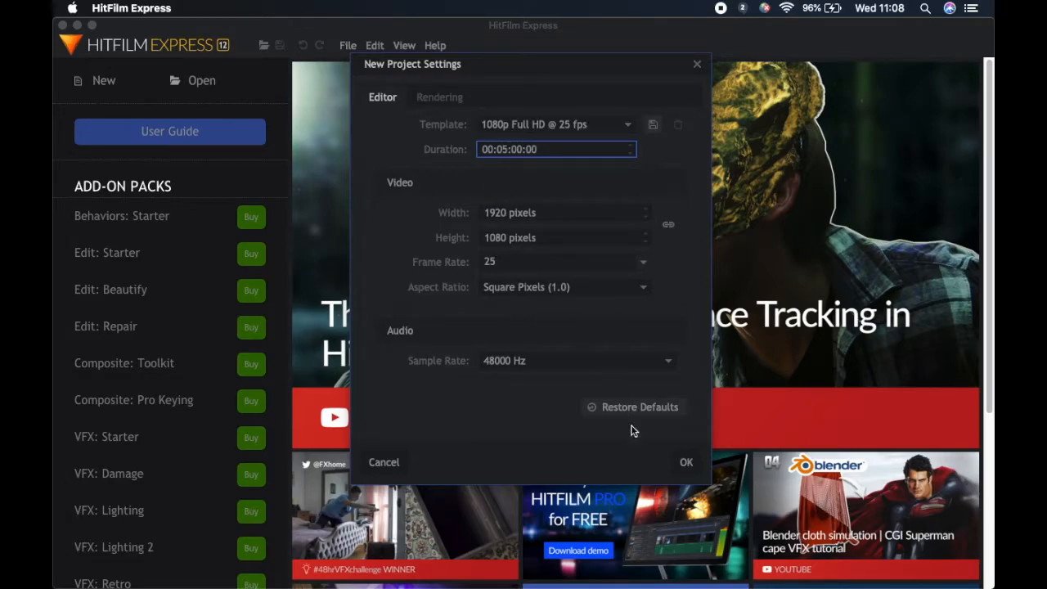
click(686, 463)
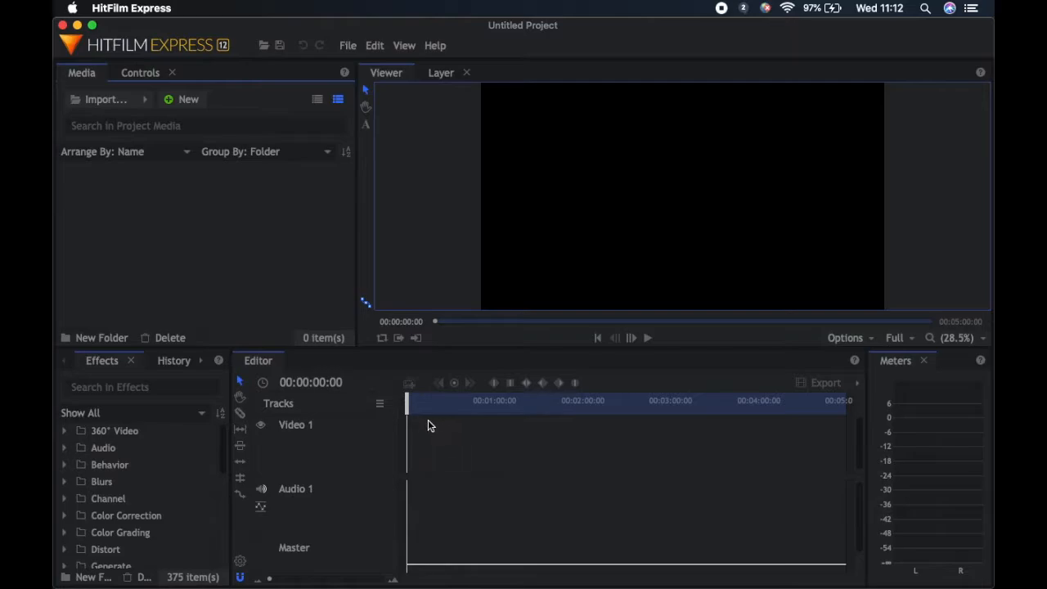
Scrub the playhead along the empty timeline and back to the start, and look through the effects library's categories
drag(412, 403, 547, 404)
click(614, 400)
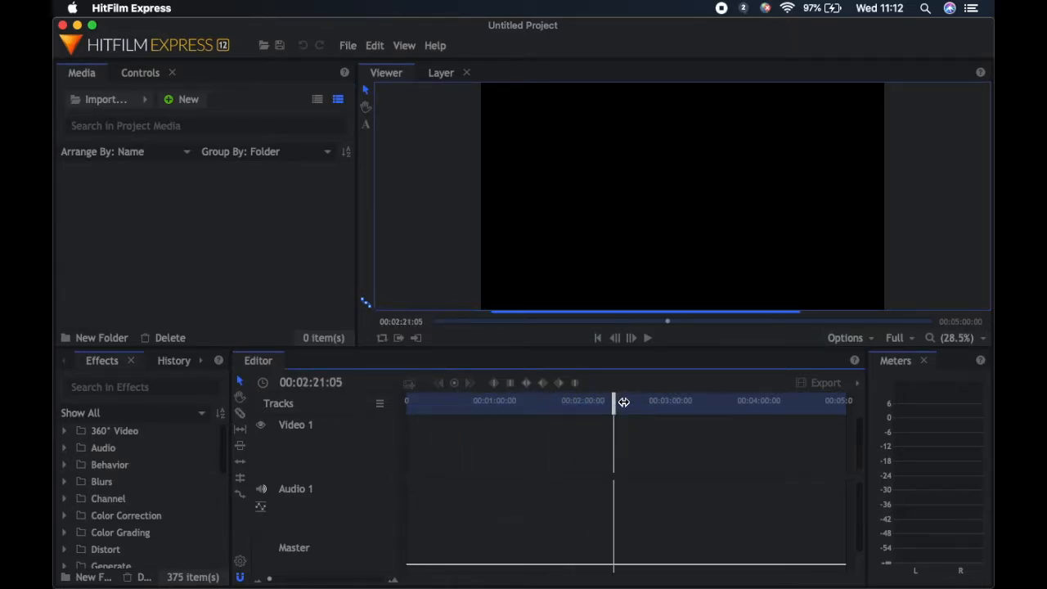
drag(614, 401, 406, 404)
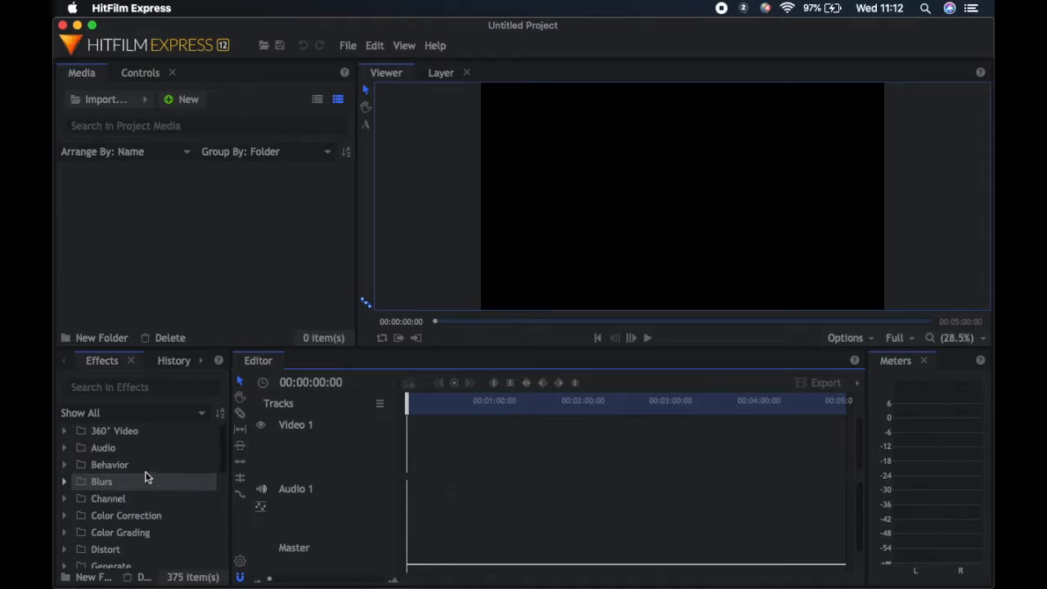
click(199, 361)
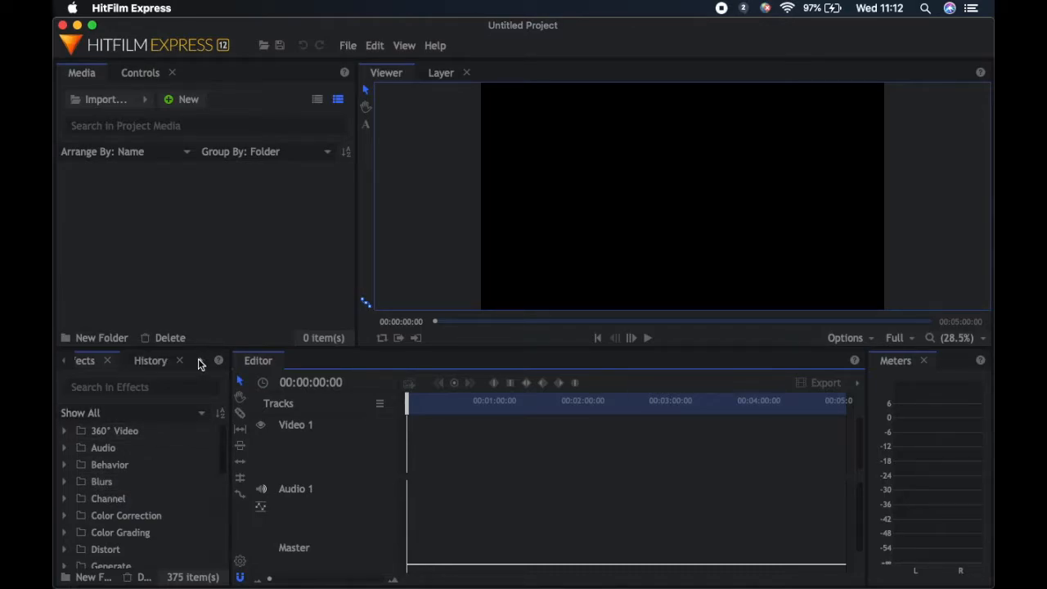
click(201, 362)
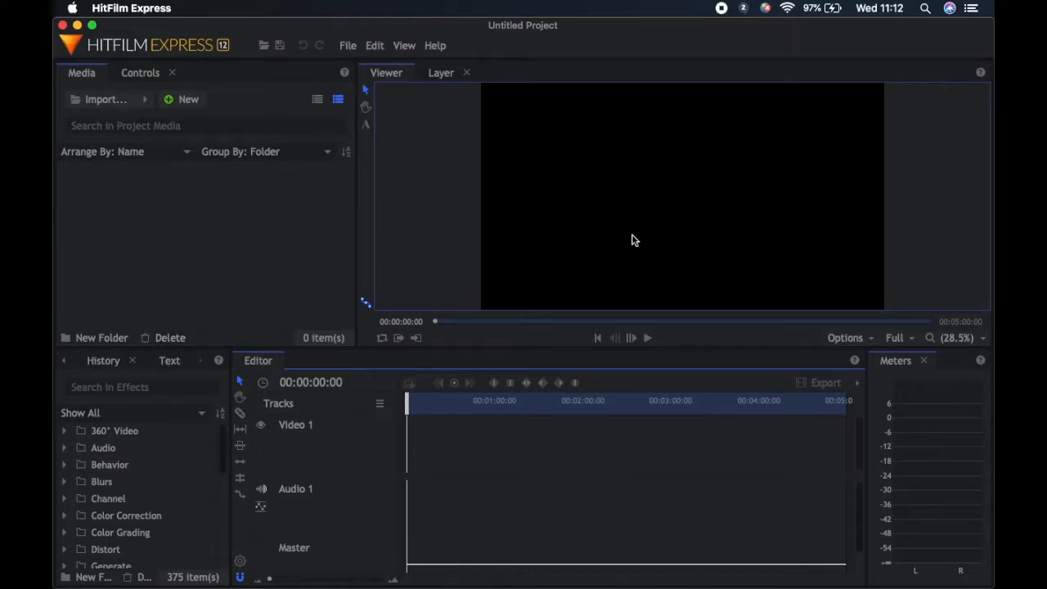
click(61, 361)
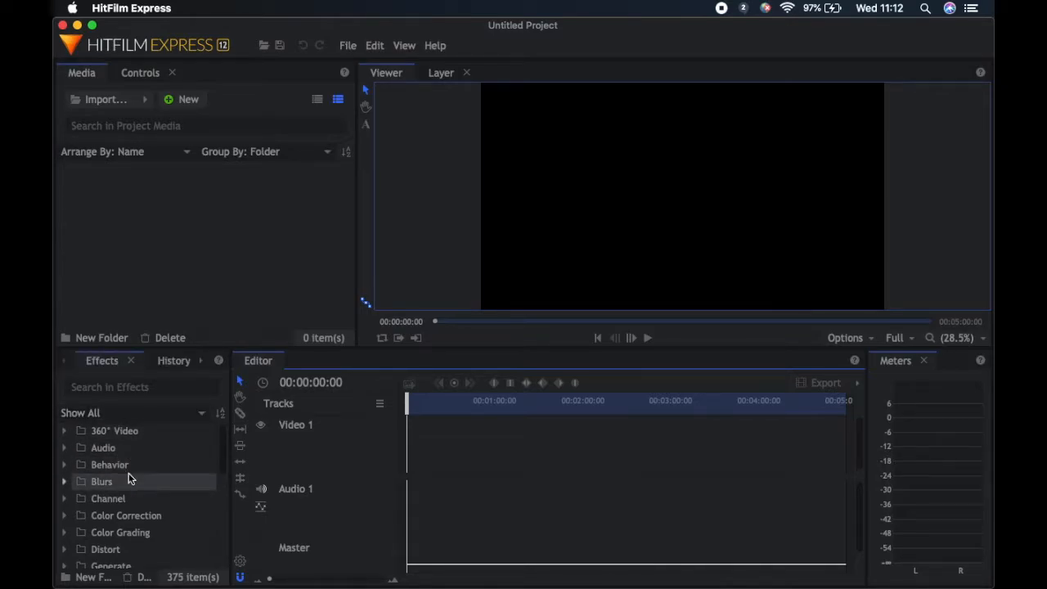
scroll(128, 473, down, 5)
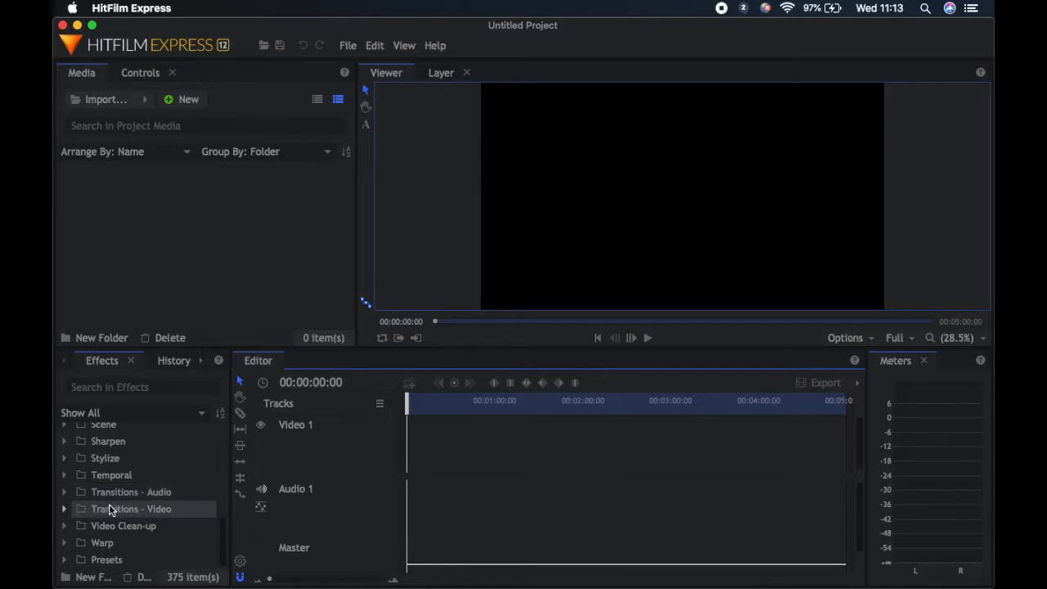
scroll(102, 462, up, 5)
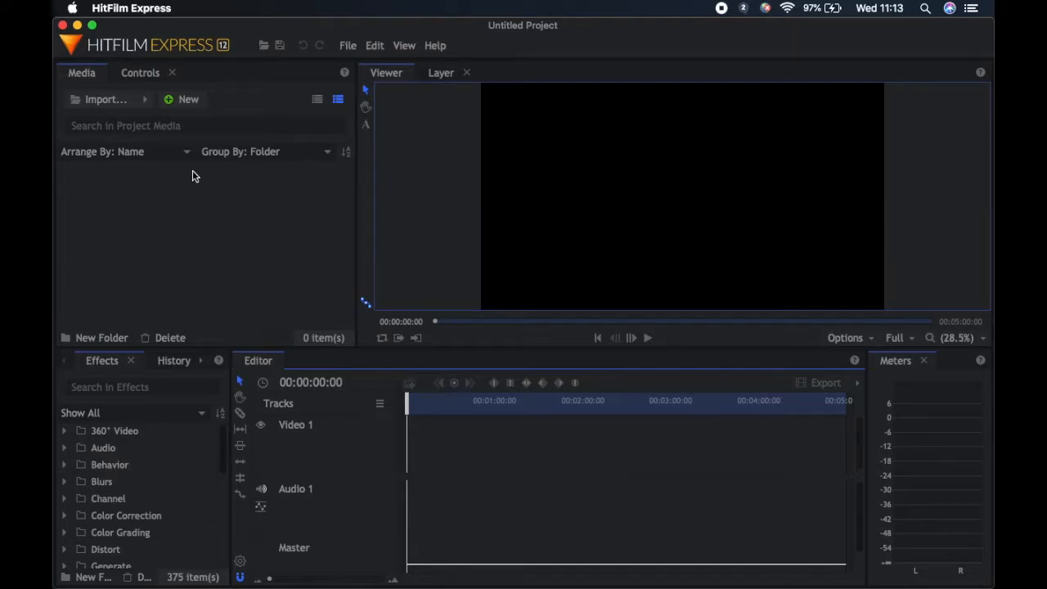
Import Intro.mp4 from the Files folder into the project media
click(114, 97)
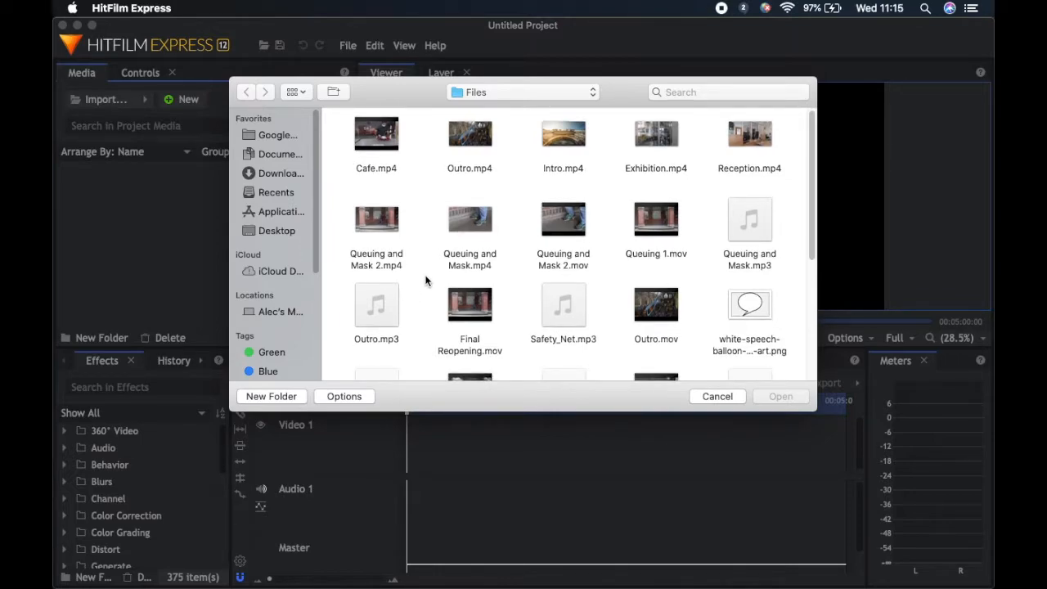
scroll(424, 281, down, 3)
scroll(426, 281, up, 1)
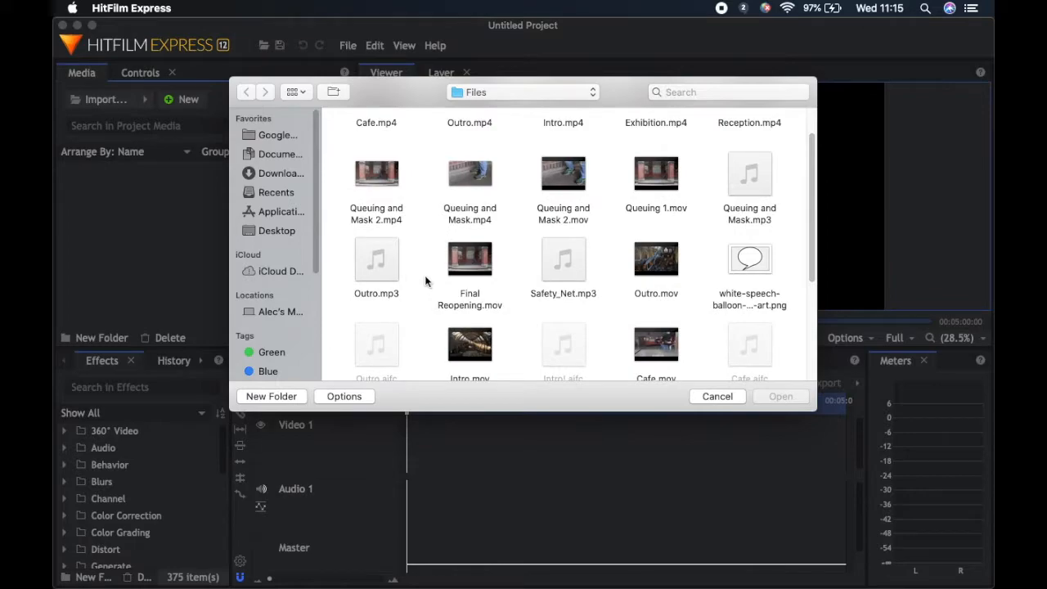
scroll(425, 281, up, 1)
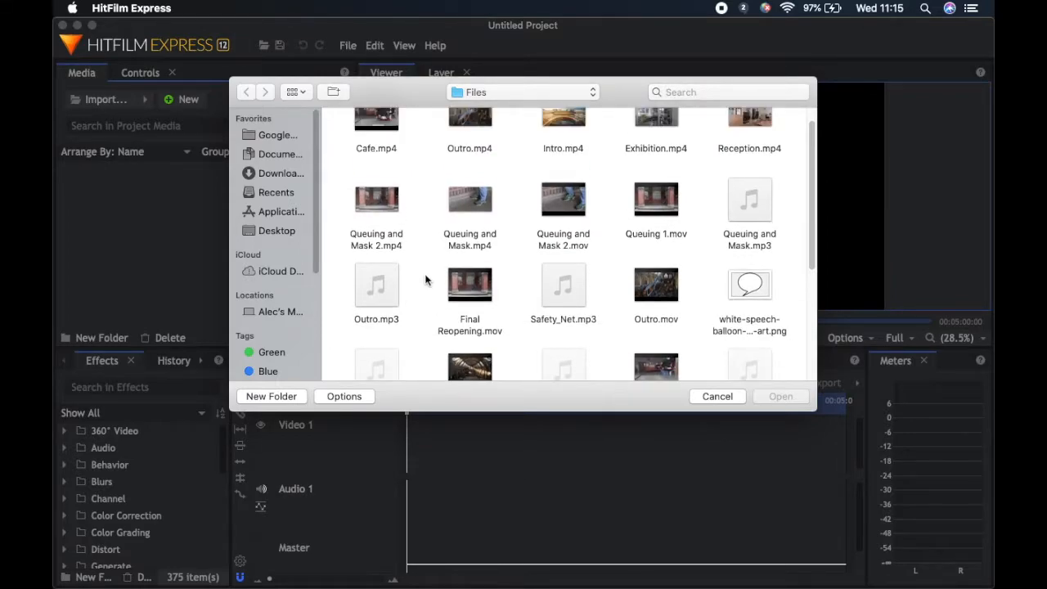
scroll(425, 280, up, 1)
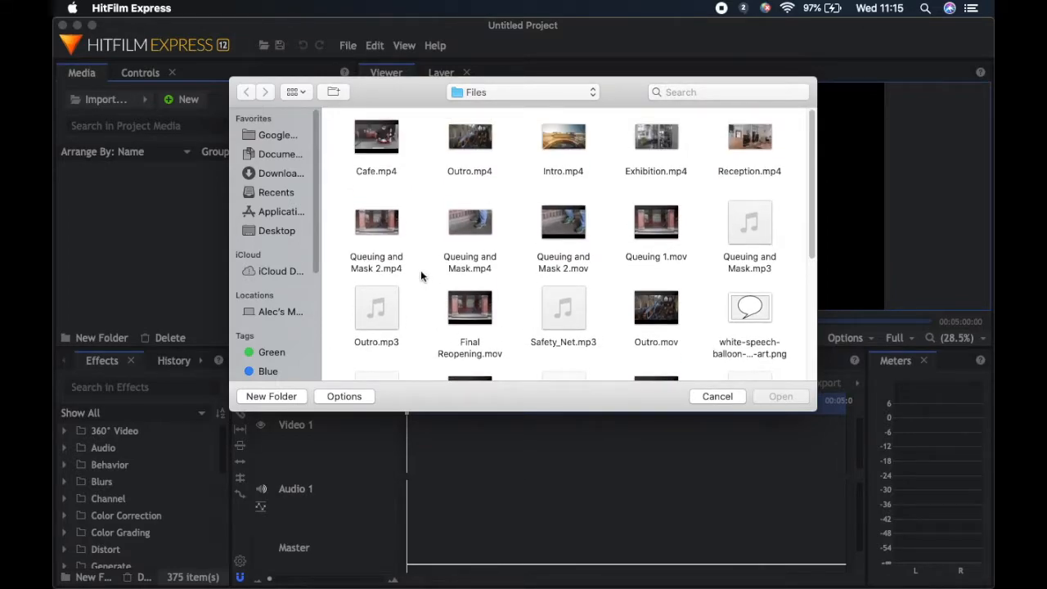
click(566, 144)
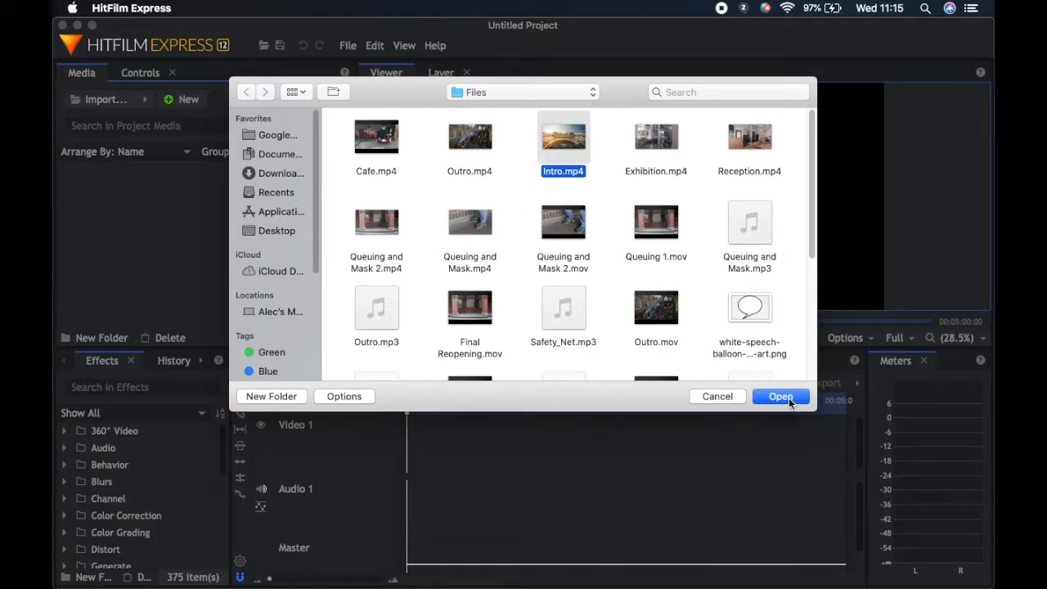
click(781, 397)
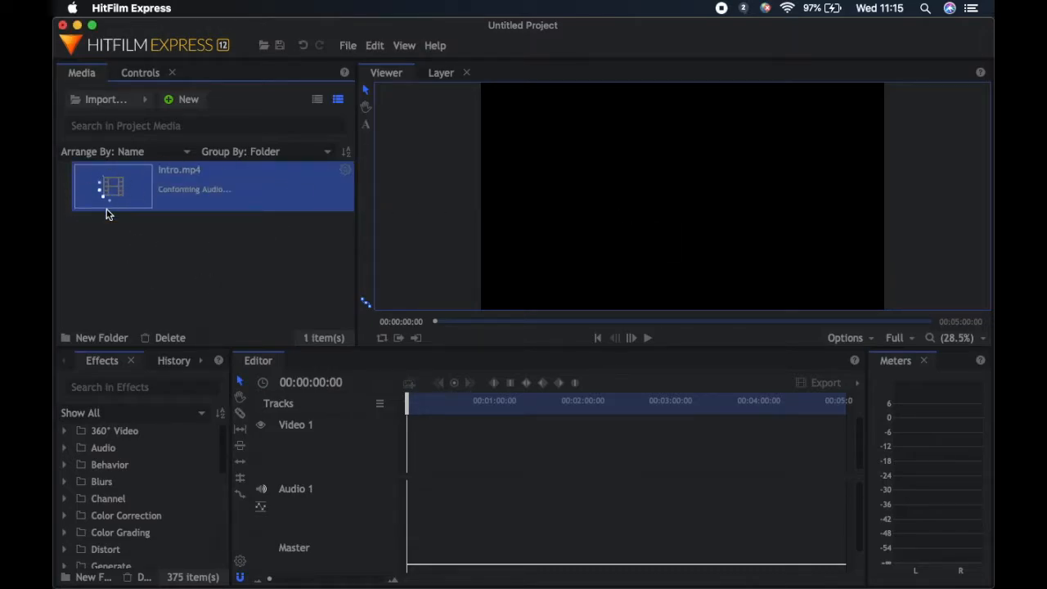
right_click(170, 246)
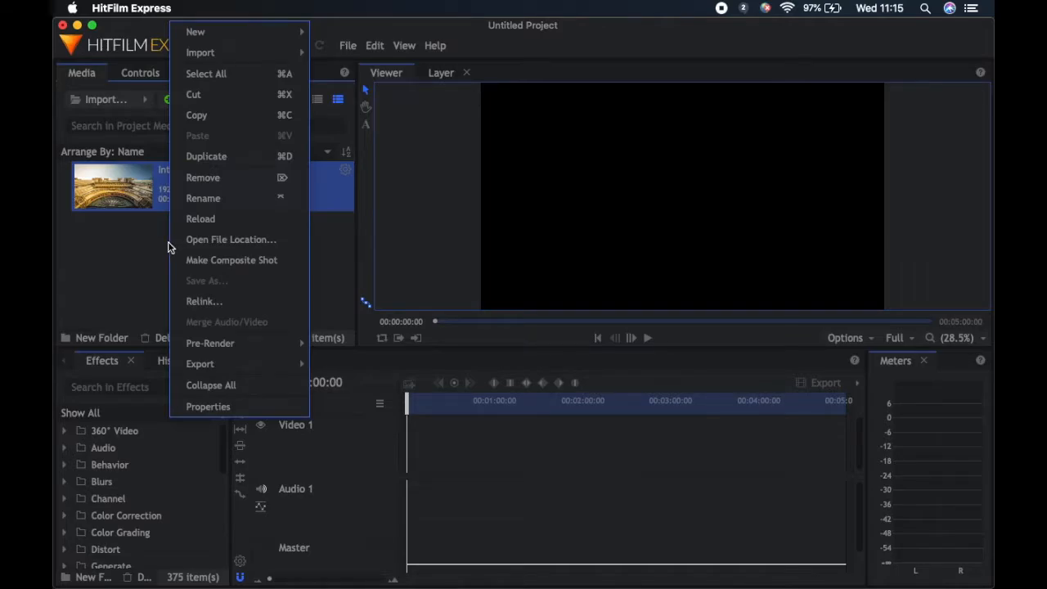
click(154, 247)
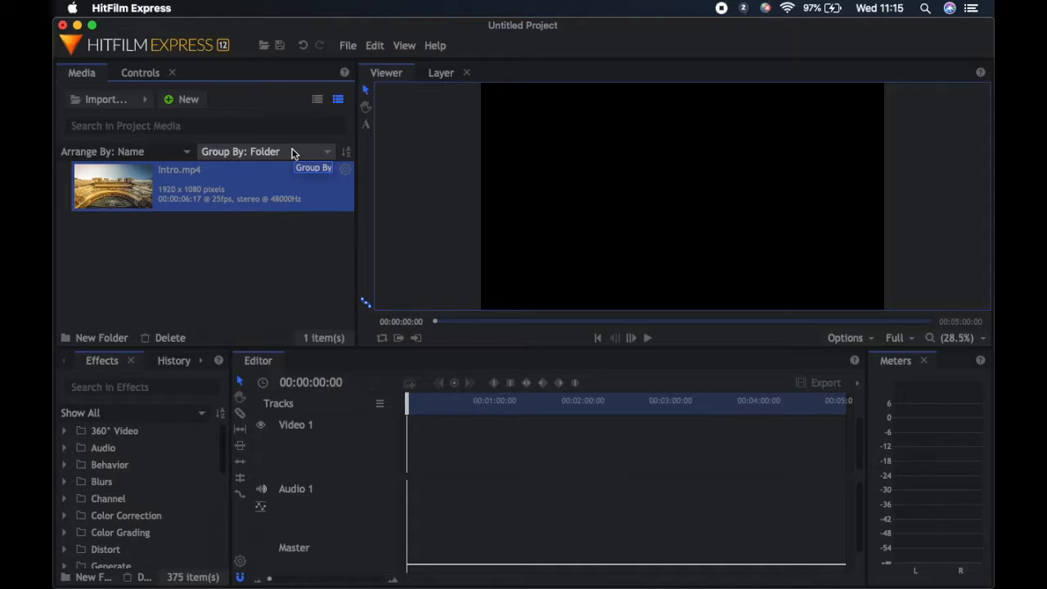
Create two folders in the project media named Video Clips and Audio Clips
click(108, 337)
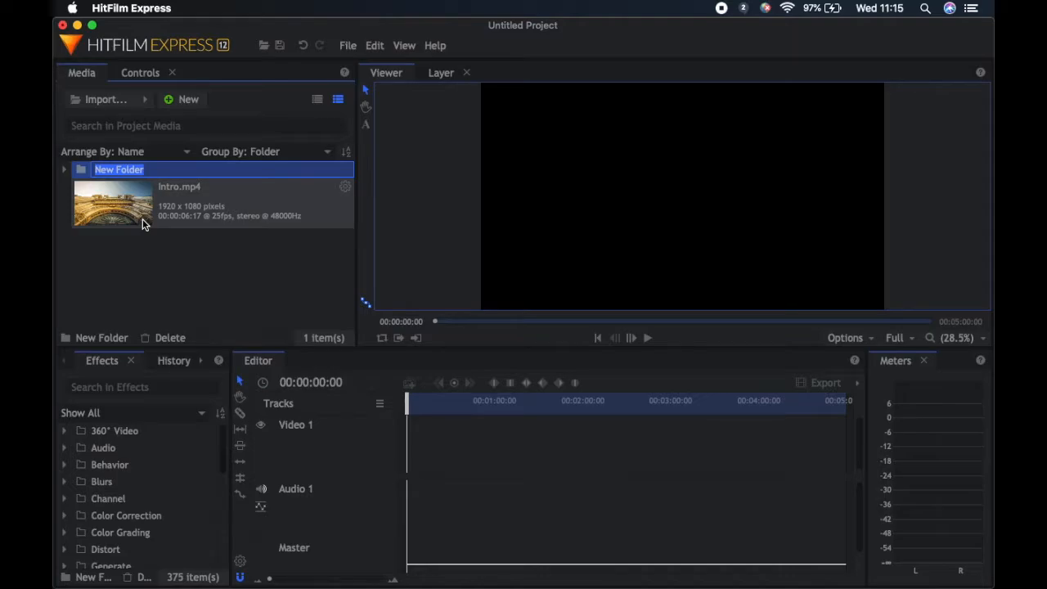
text(Video Clips)
key(Return)
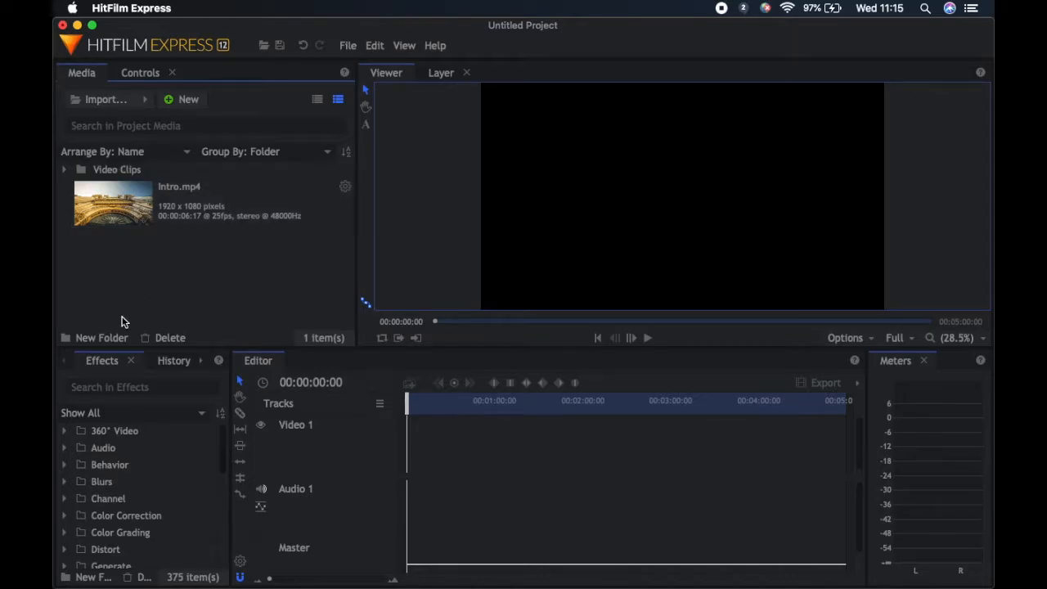
click(121, 338)
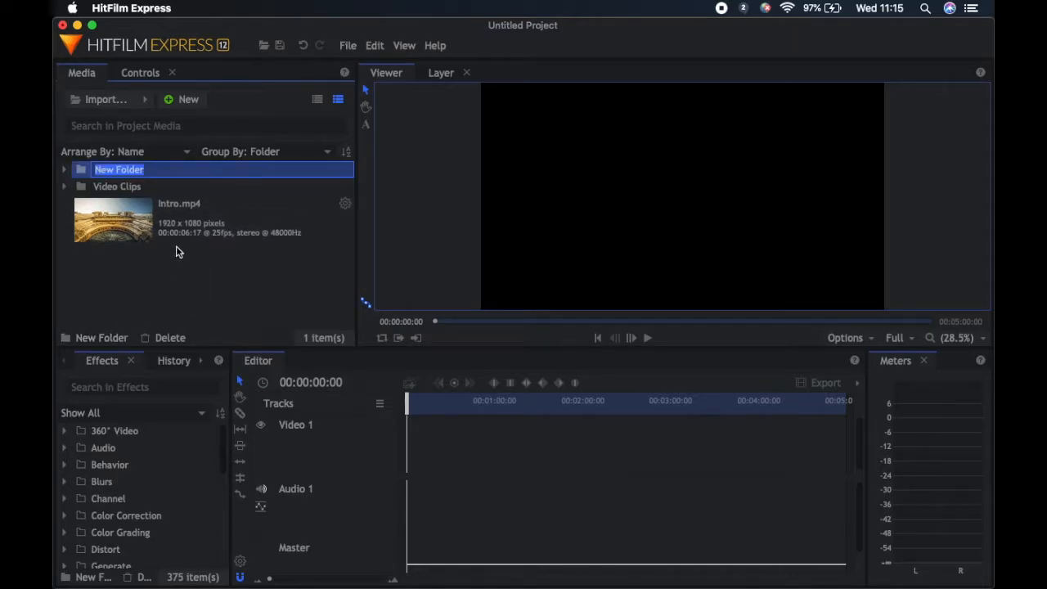
text(Audio Clips)
key(Return)
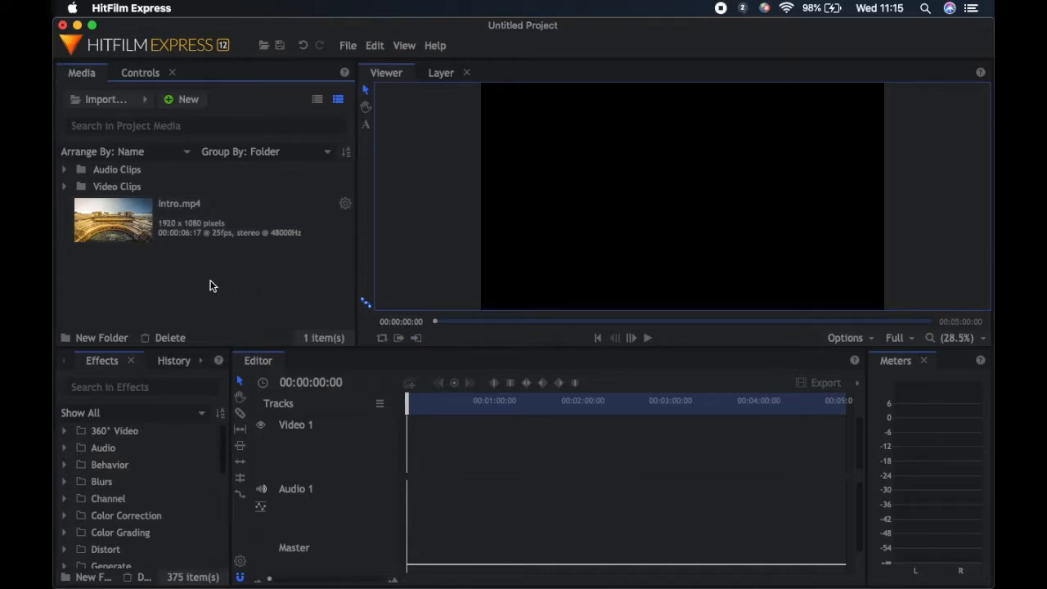
Place Intro.mp4 at the very start of the Video 1 track with its linked audio
drag(112, 218, 411, 446)
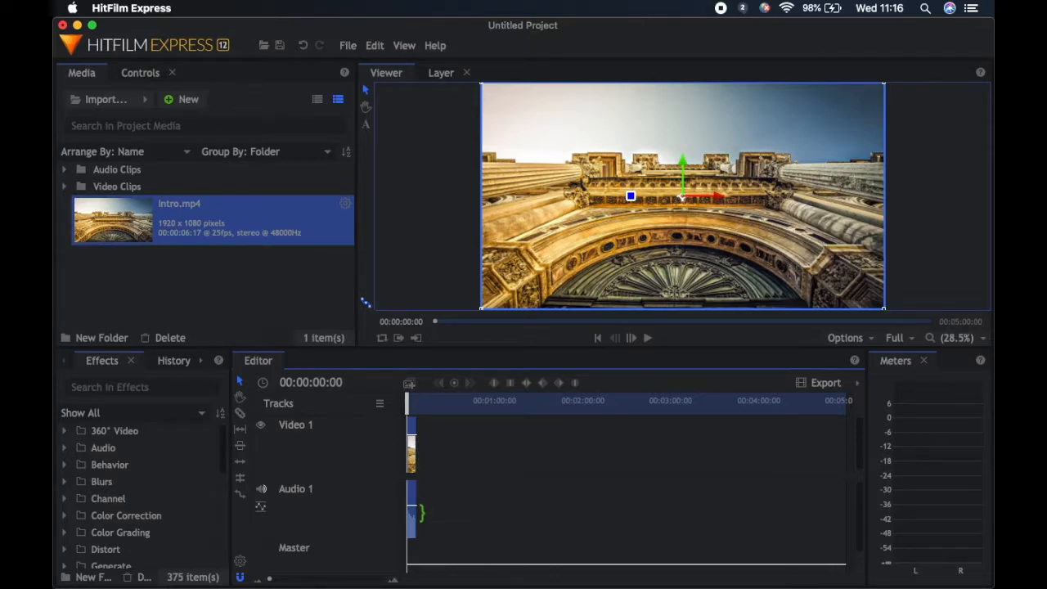
Try unlinking the Intro clip's audio from its video and deleting it, and undo these changes
right_click(412, 452)
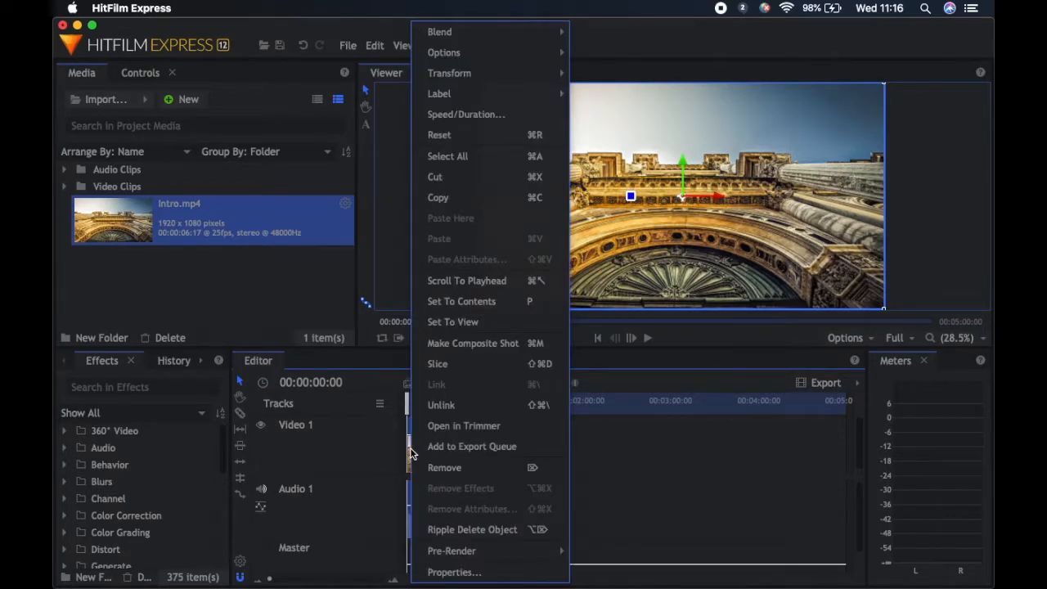
click(441, 405)
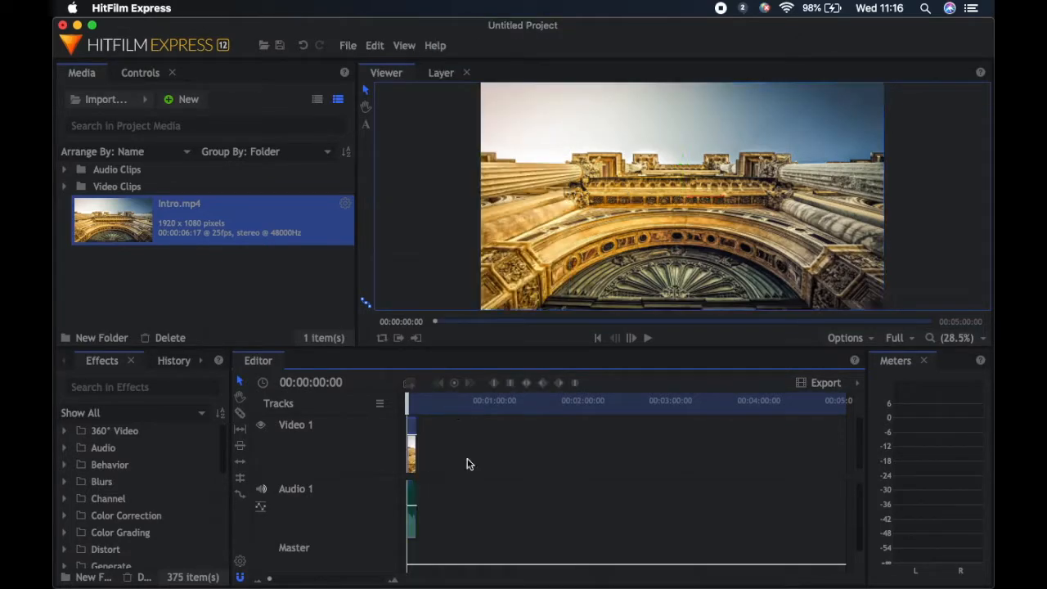
click(411, 497)
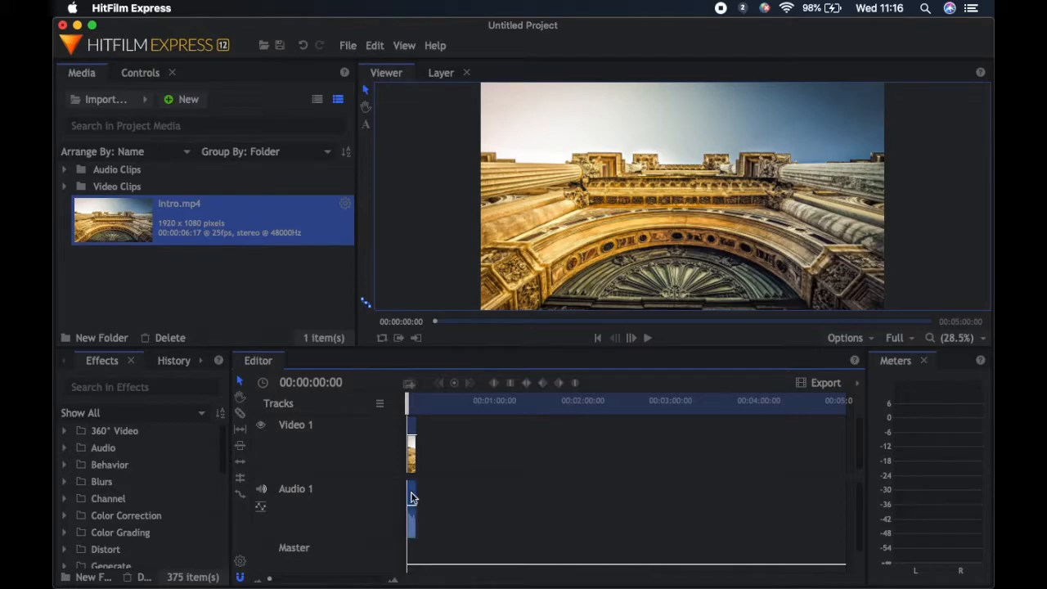
key(Delete)
key(super+z)
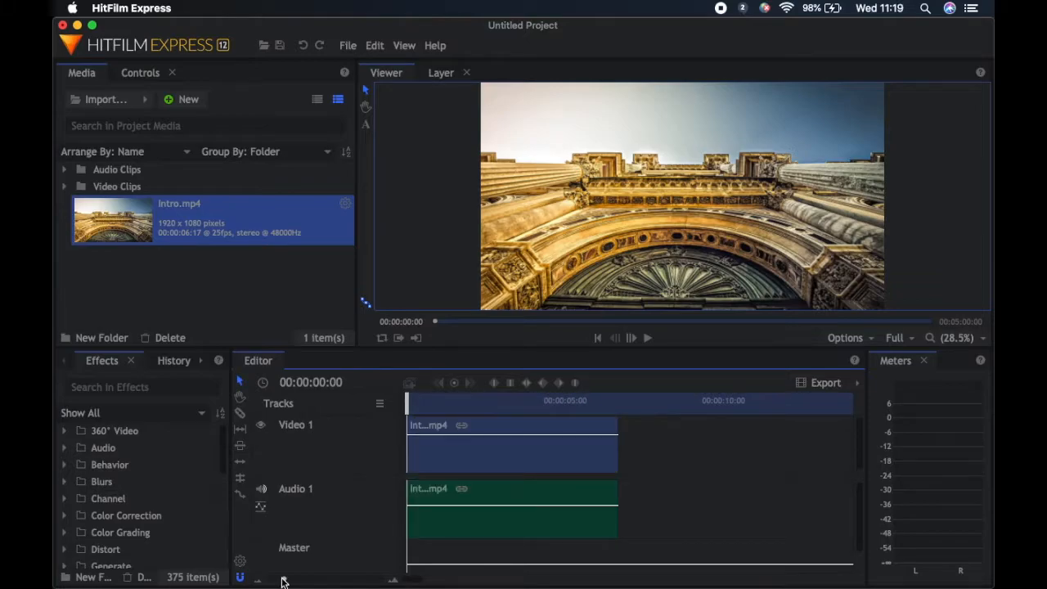
Scrub through and play back the Intro clip on the timeline to check its picture and audio levels
drag(282, 573, 289, 575)
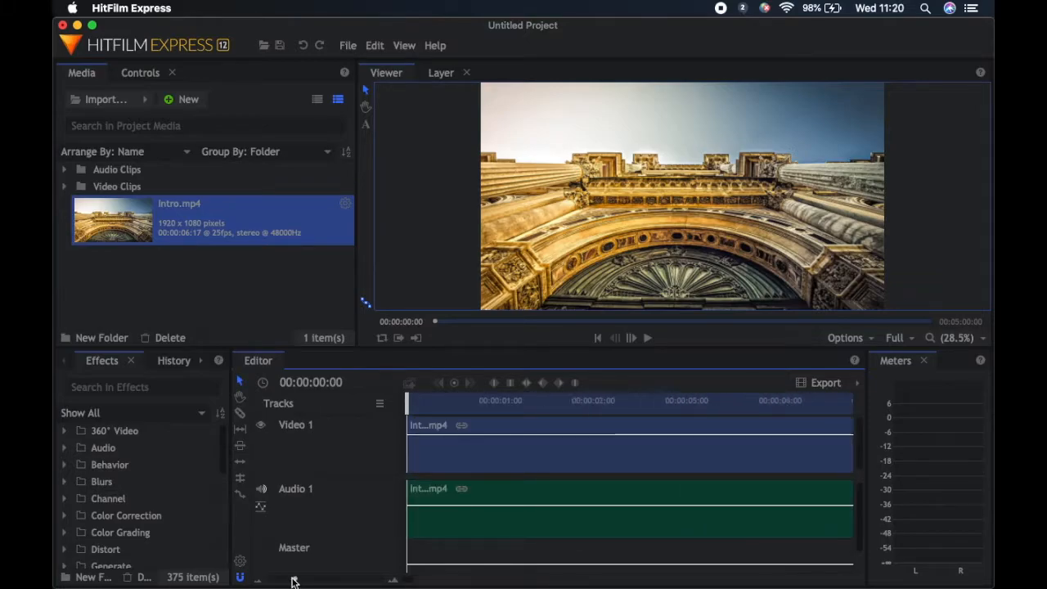
mouse_move(290, 575)
mouse_down()
mouse_move(273, 579)
mouse_move(292, 581)
mouse_up()
drag(410, 405, 516, 402)
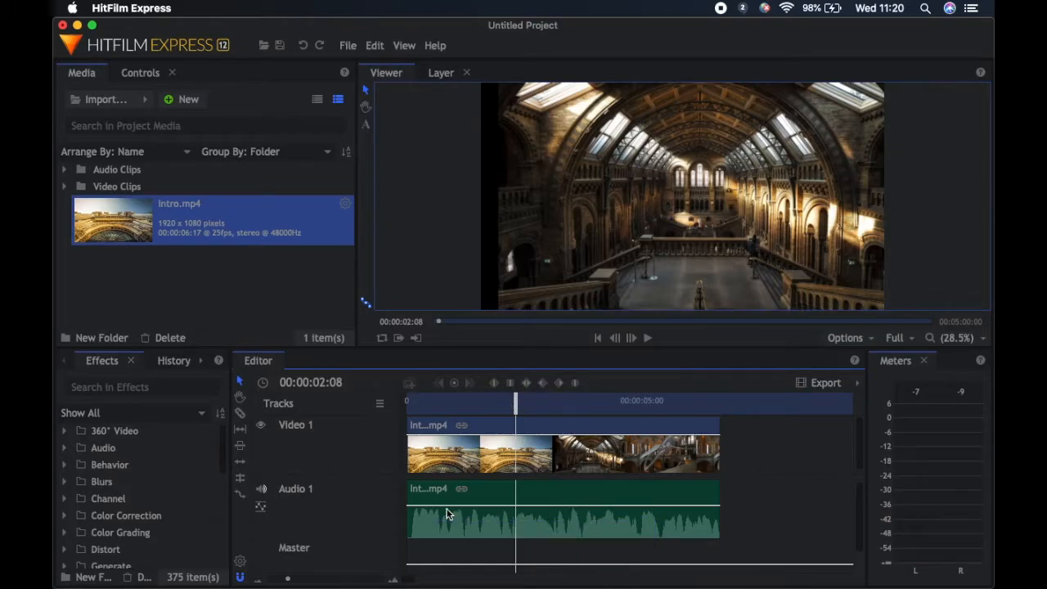
mouse_move(444, 505)
mouse_down()
mouse_move(443, 521)
mouse_move(443, 490)
mouse_move(444, 508)
mouse_up()
drag(514, 406, 470, 407)
click(646, 339)
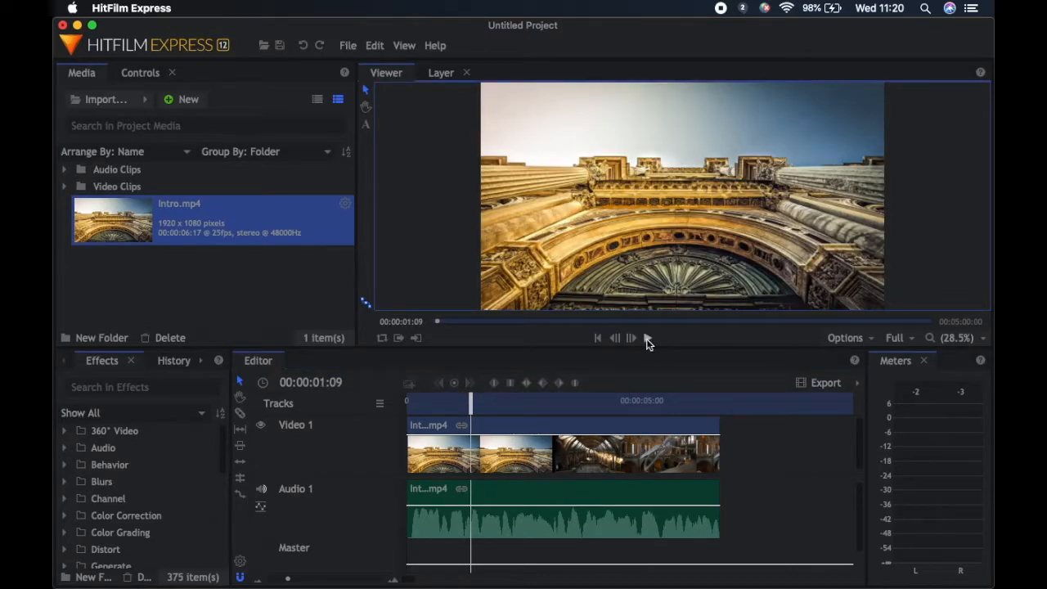
click(646, 339)
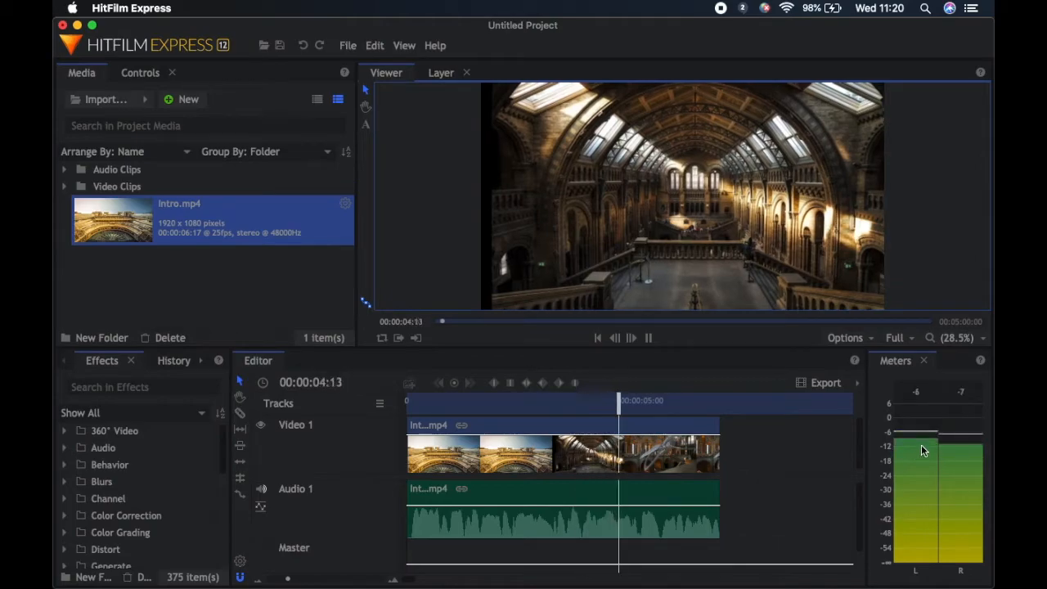
click(648, 338)
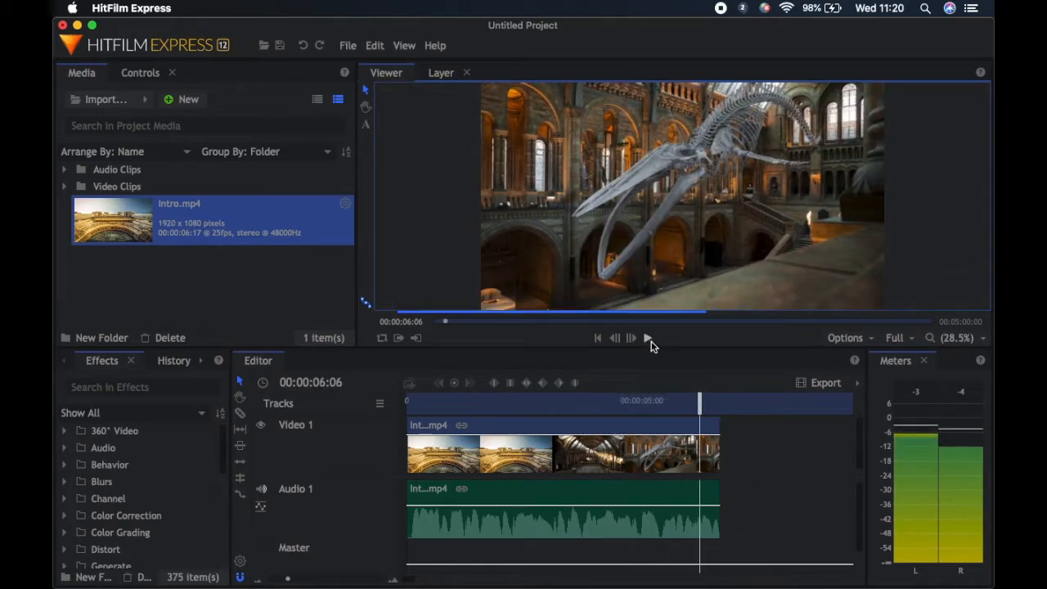
key(XF86AudioMute)
drag(650, 402, 643, 411)
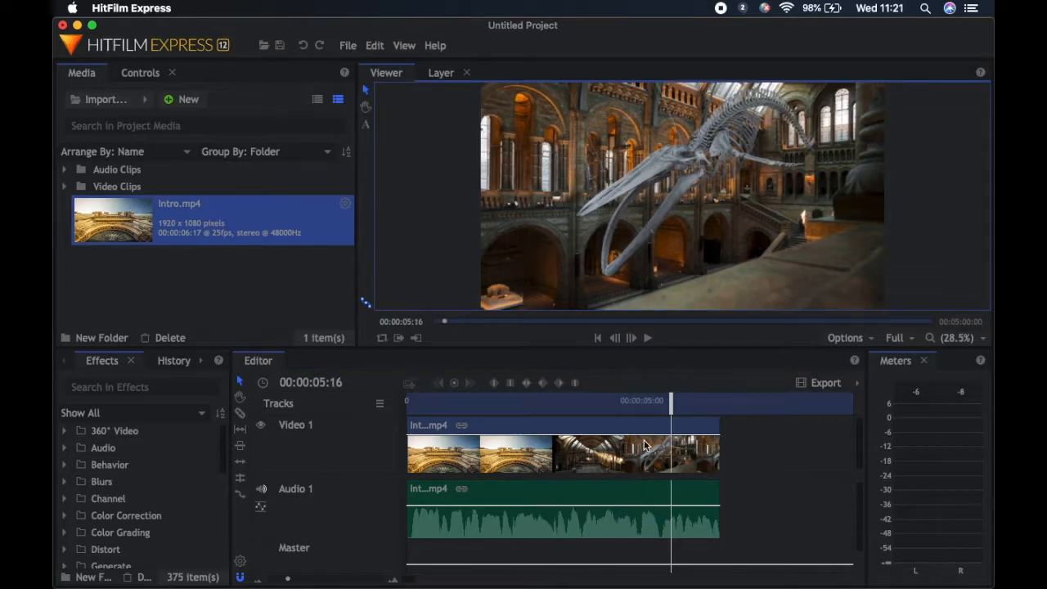
Import Queuing 1.mov and place it directly after the Intro clip on the Video 1 track
click(104, 104)
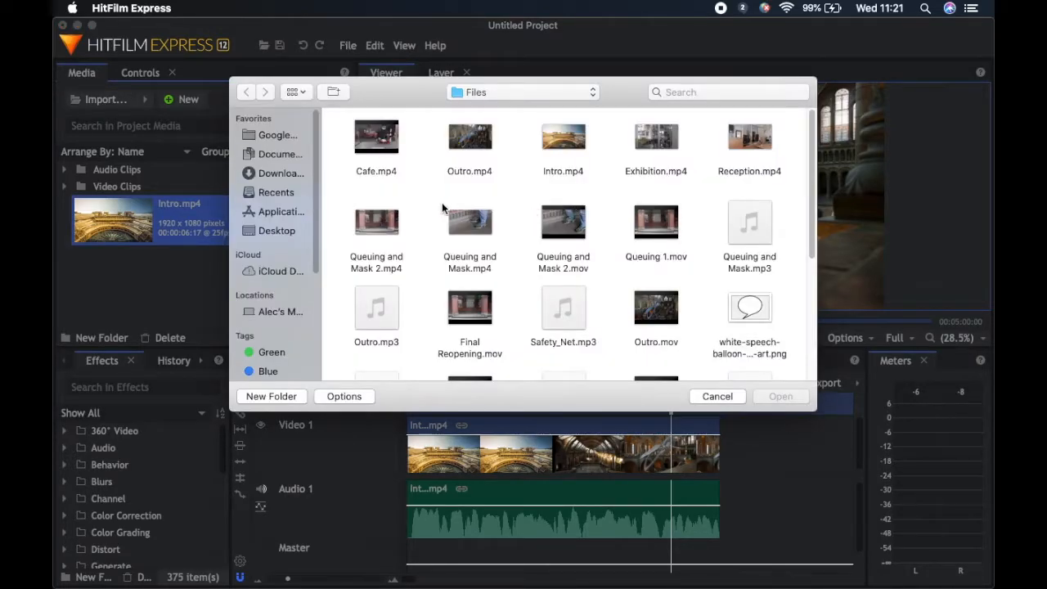
click(666, 231)
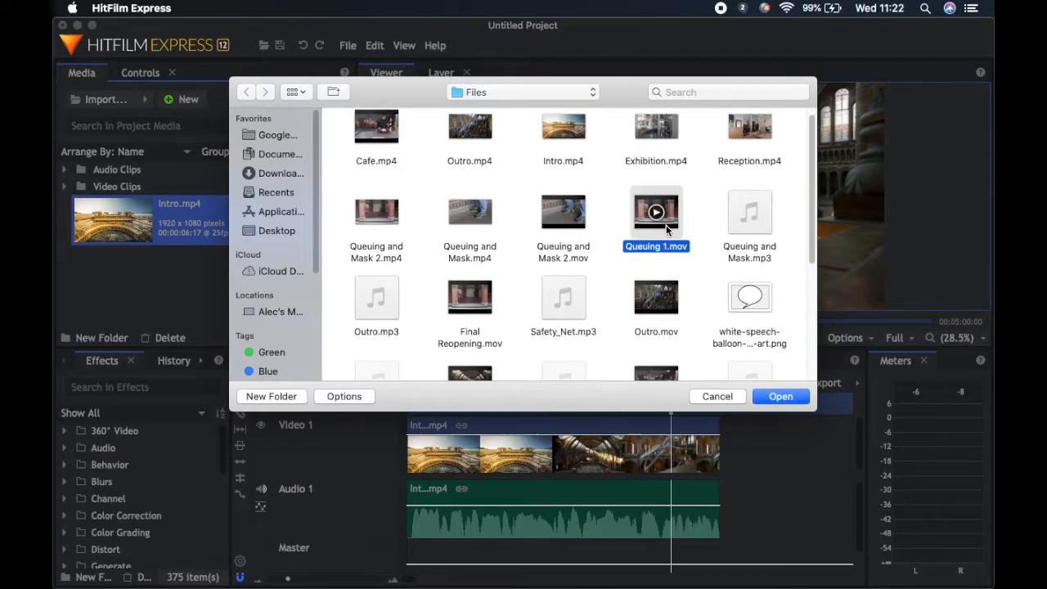
double_click(672, 226)
drag(113, 270, 722, 462)
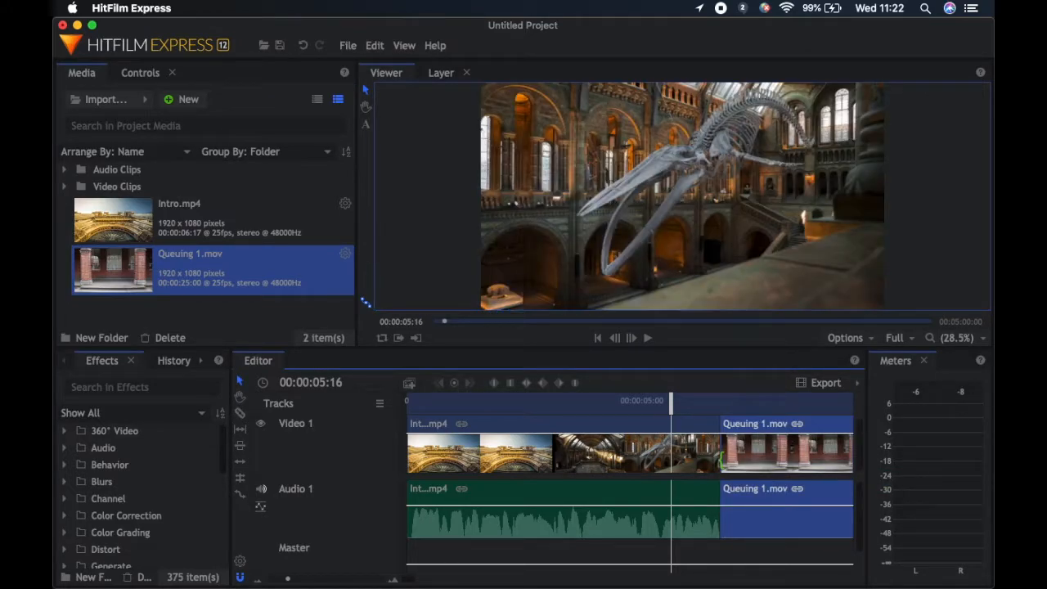
Undo the last placement, place Queuing 1.mov on the Video 1 track again and move it flush against the end of the Intro clip
key(super+z)
drag(114, 268, 744, 463)
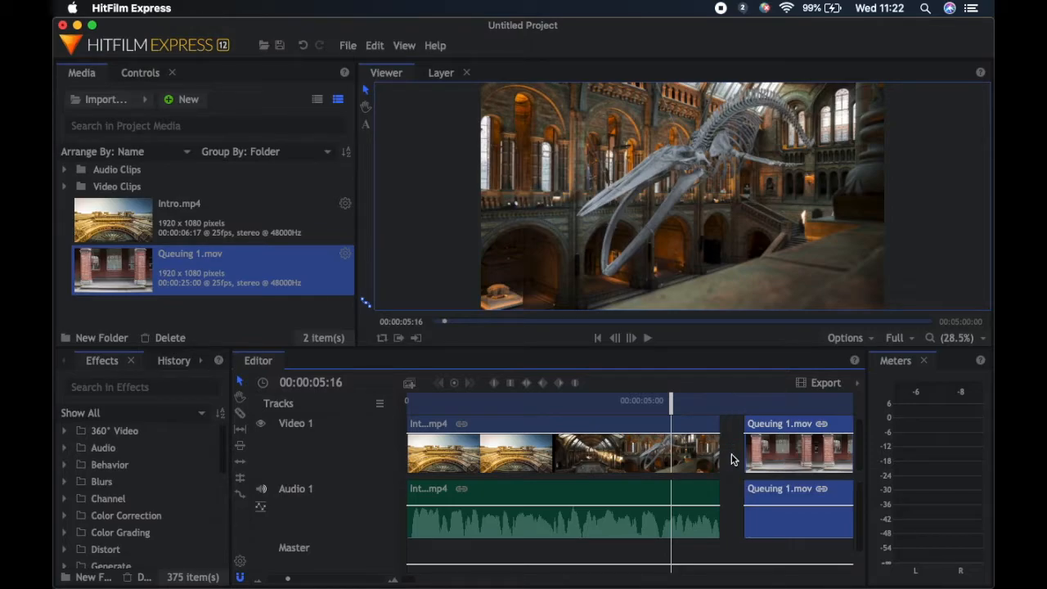
drag(804, 426, 789, 426)
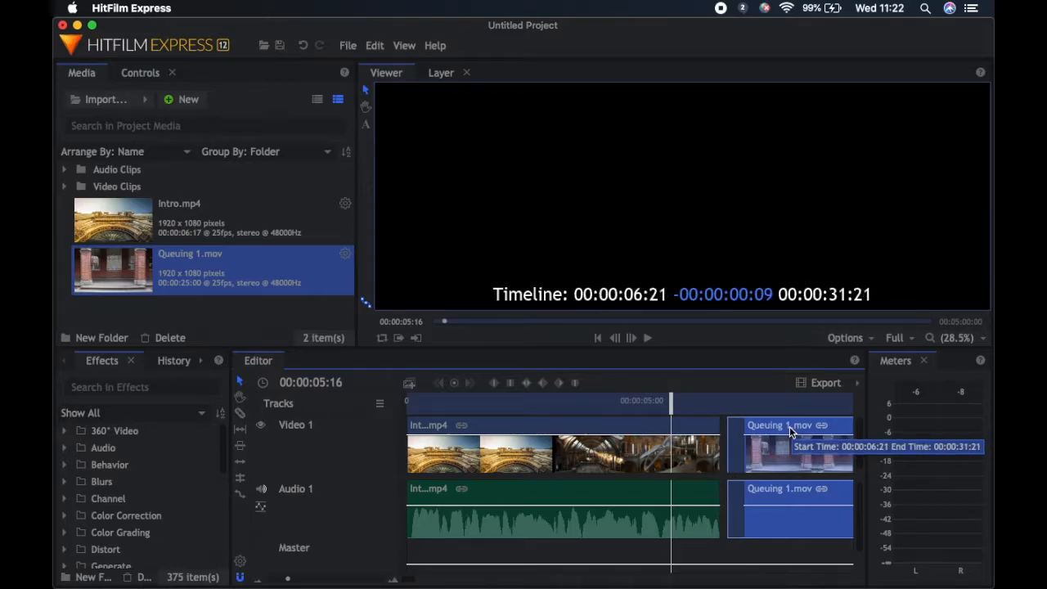
drag(789, 426, 765, 433)
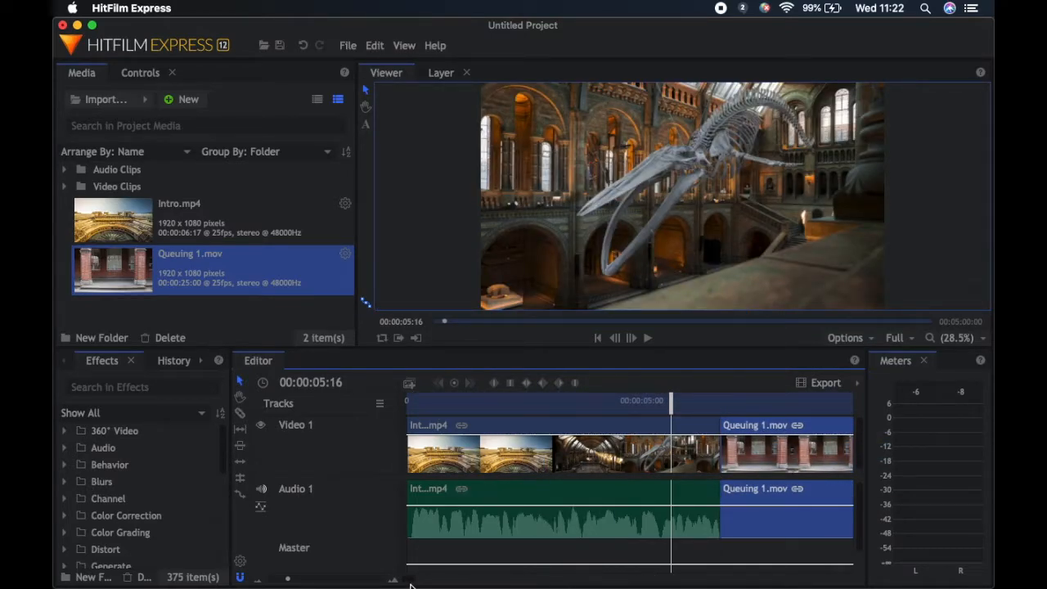
Play back the start of the Queuing 1 clip on the timeline to find where the person enters the shot
scroll(409, 580, right, 5)
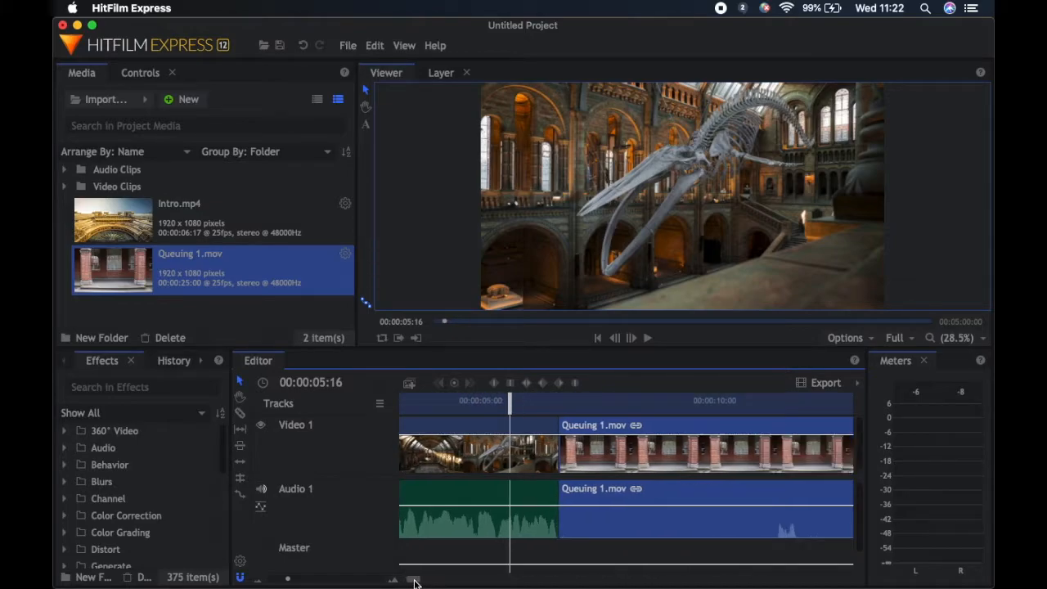
scroll(414, 582, left, 2)
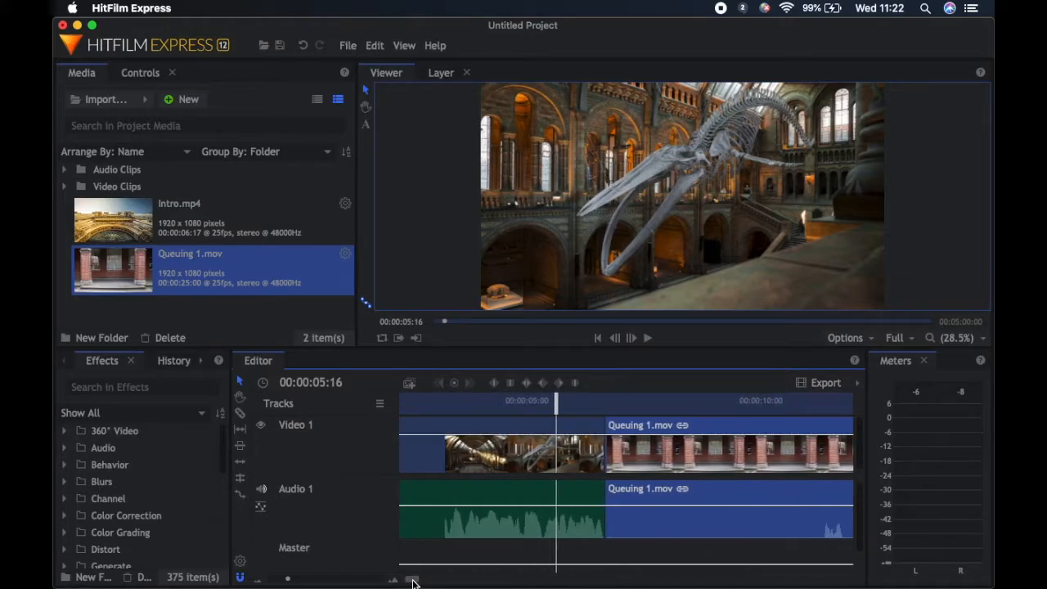
drag(286, 581, 279, 580)
click(647, 337)
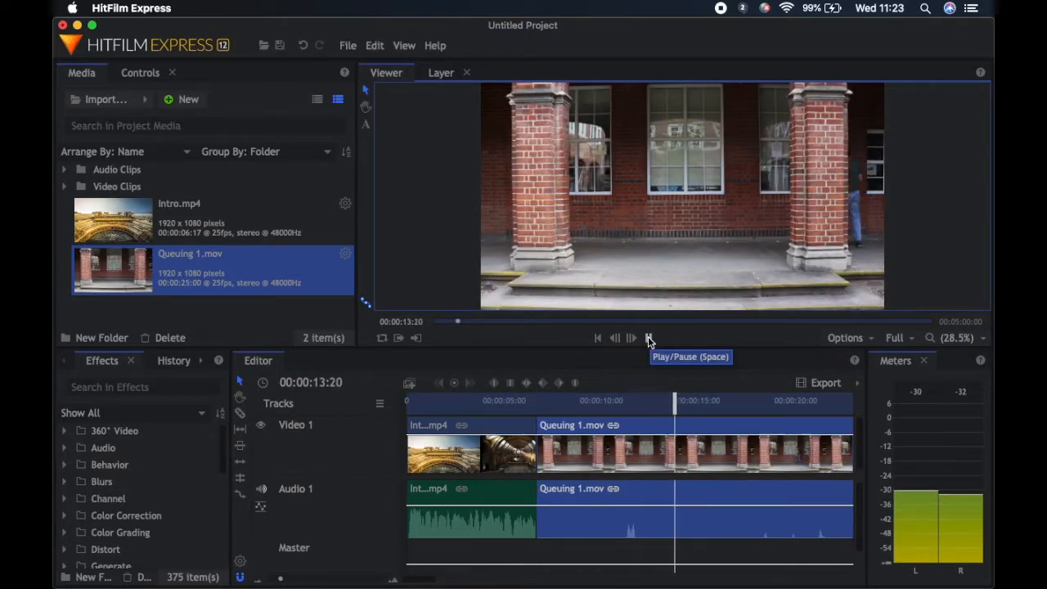
click(647, 338)
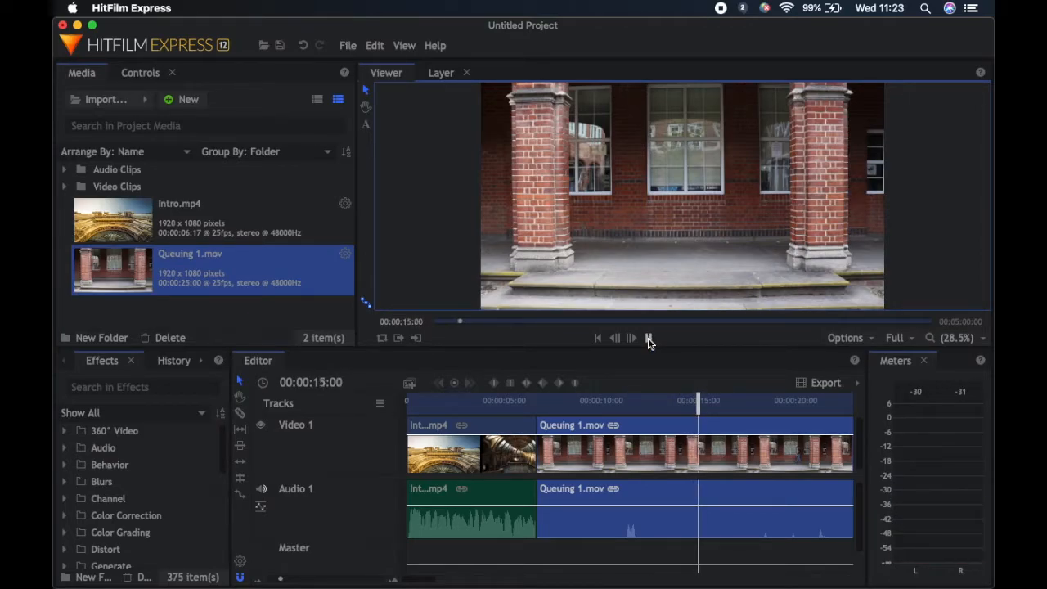
click(648, 338)
click(648, 338)
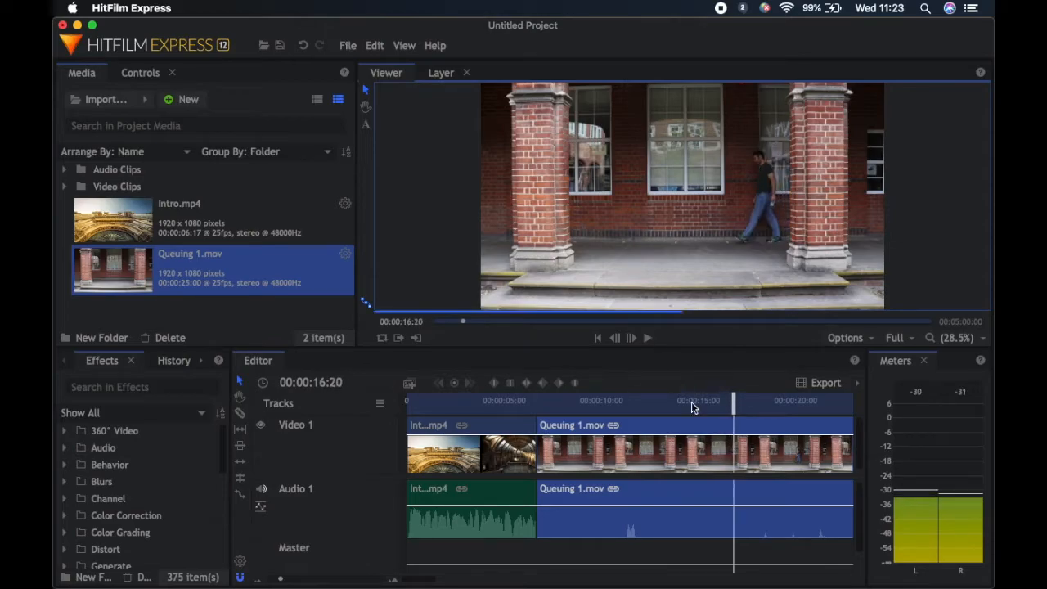
Slice the Queuing 1 clip at 00:00:15:14 and delete the part before the cut
click(709, 402)
mouse_move(709, 402)
mouse_down()
mouse_move(664, 410)
mouse_move(710, 409)
mouse_up()
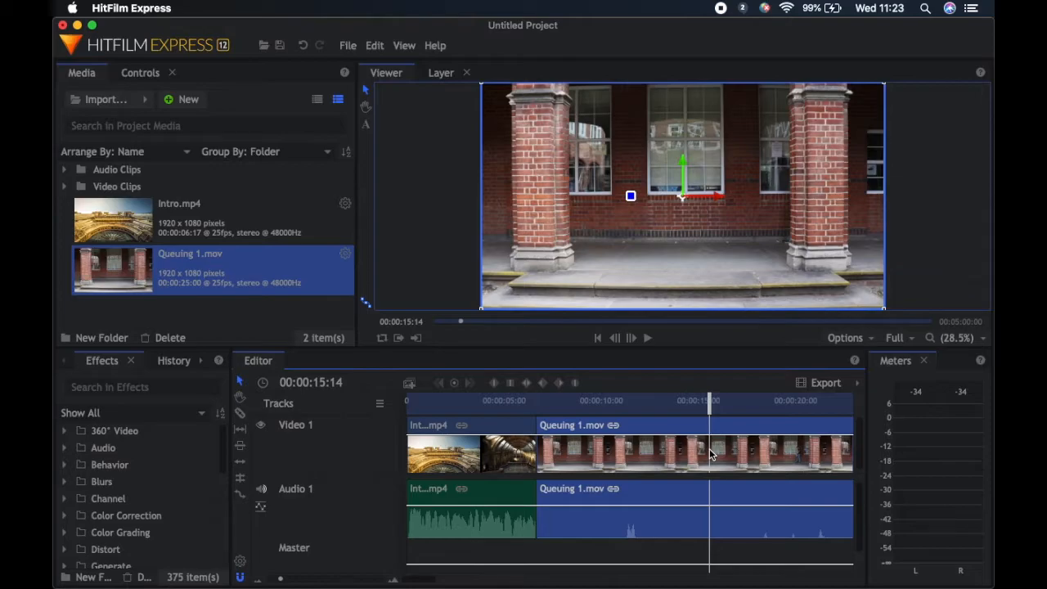
right_click(710, 455)
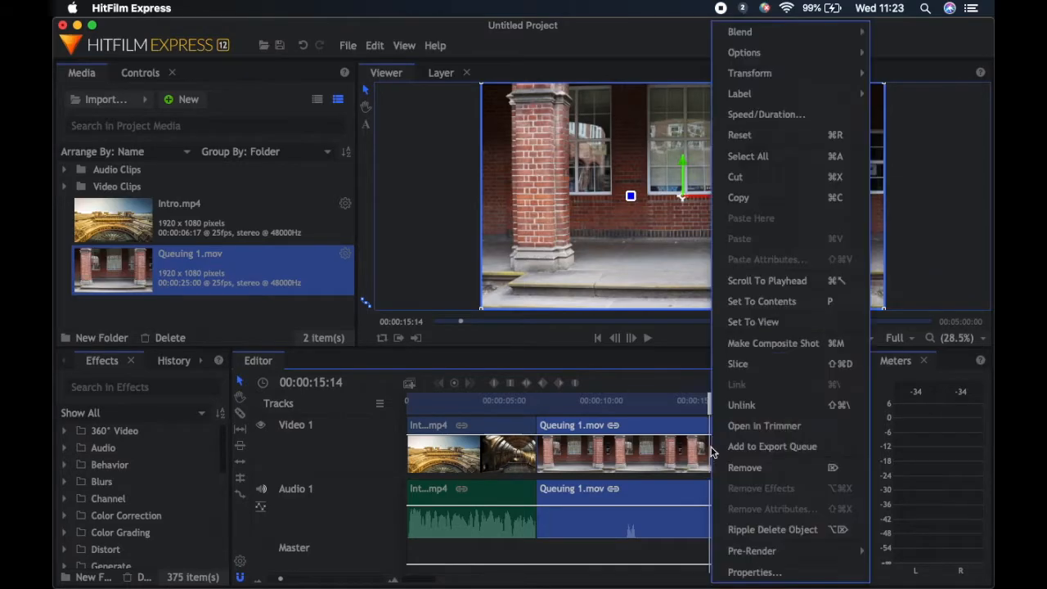
click(754, 371)
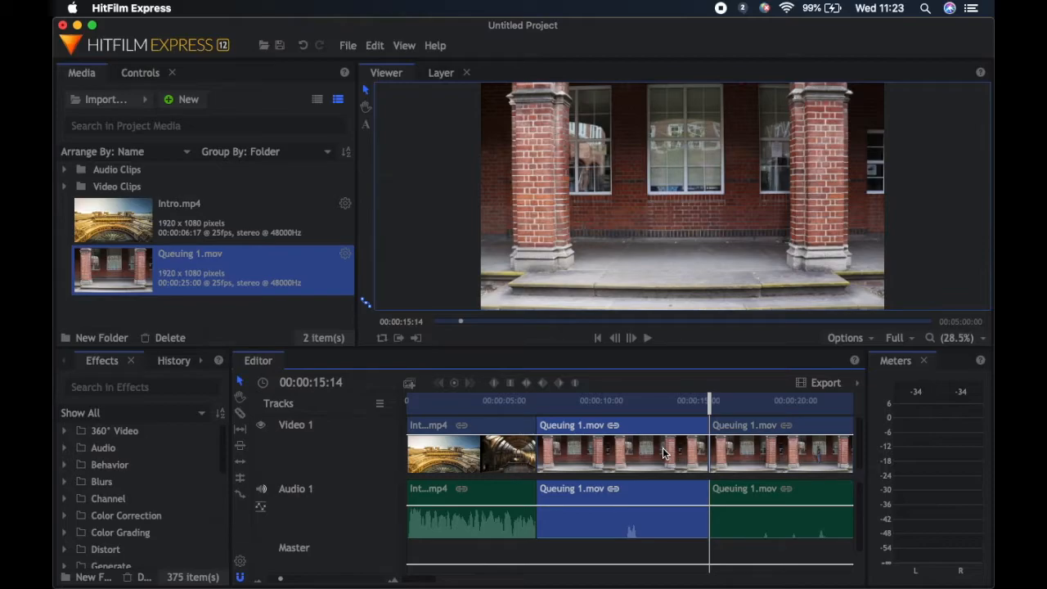
key(Delete)
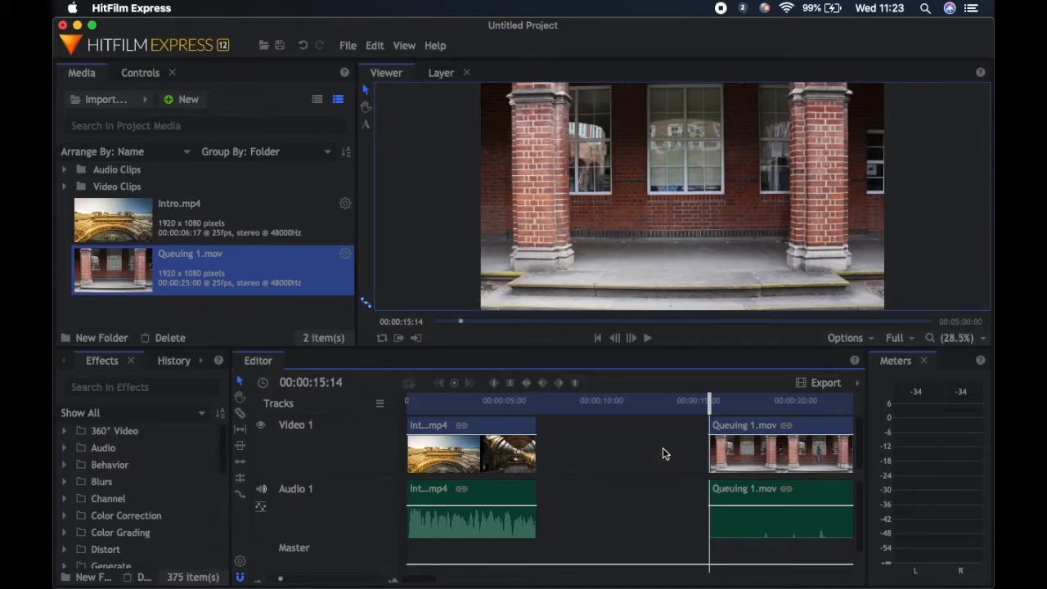
Move the remaining Queuing 1 clip with its linked audio directly after the Intro clip
right_click(763, 462)
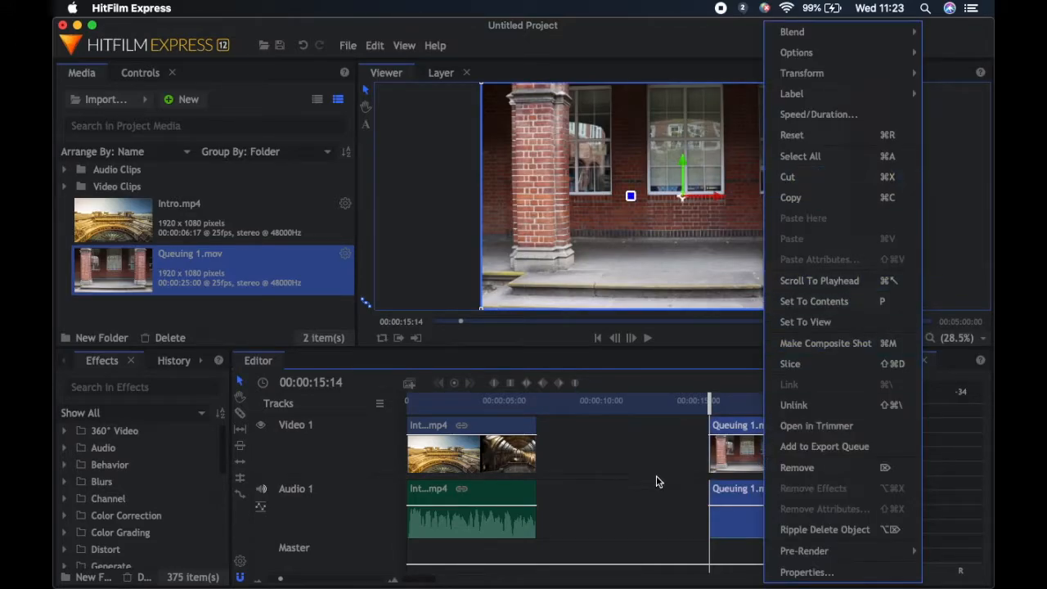
click(789, 464)
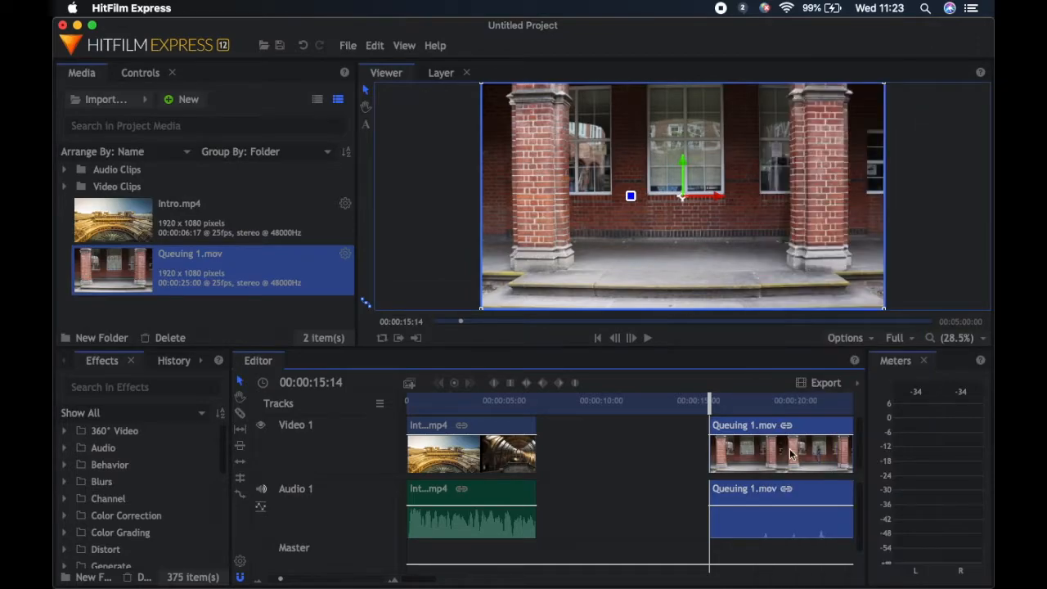
drag(777, 458, 609, 473)
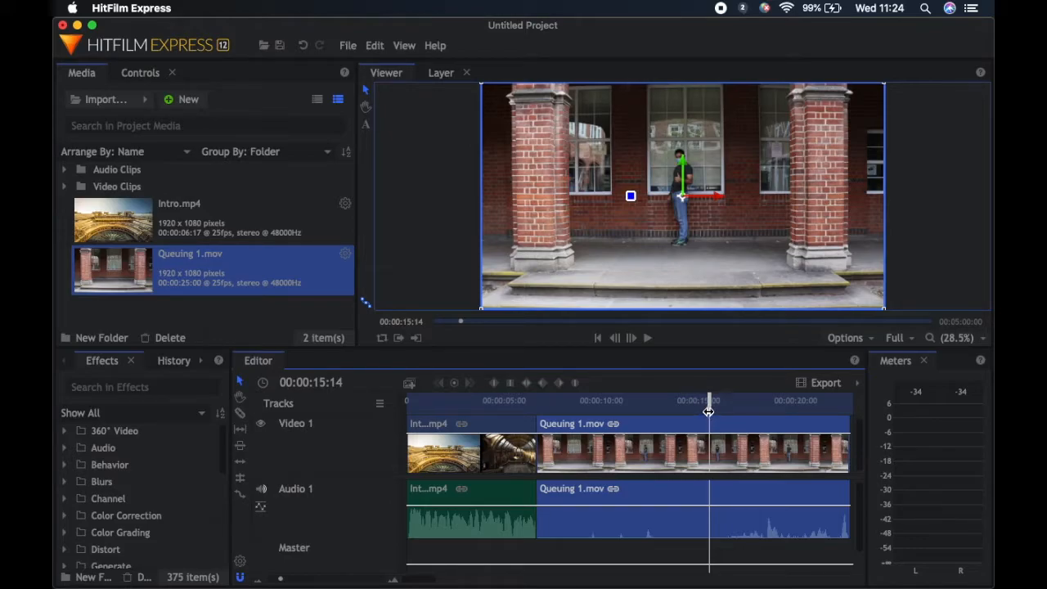
Unlink the Queuing 1 clip's audio from its video and delete the audio from the Audio 1 track
drag(704, 411, 571, 436)
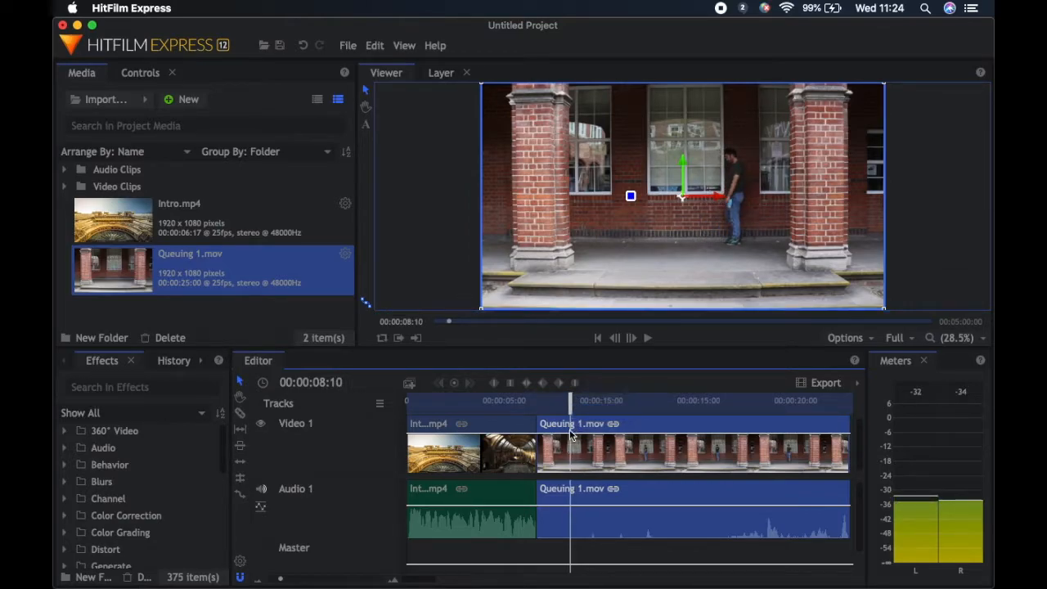
right_click(672, 451)
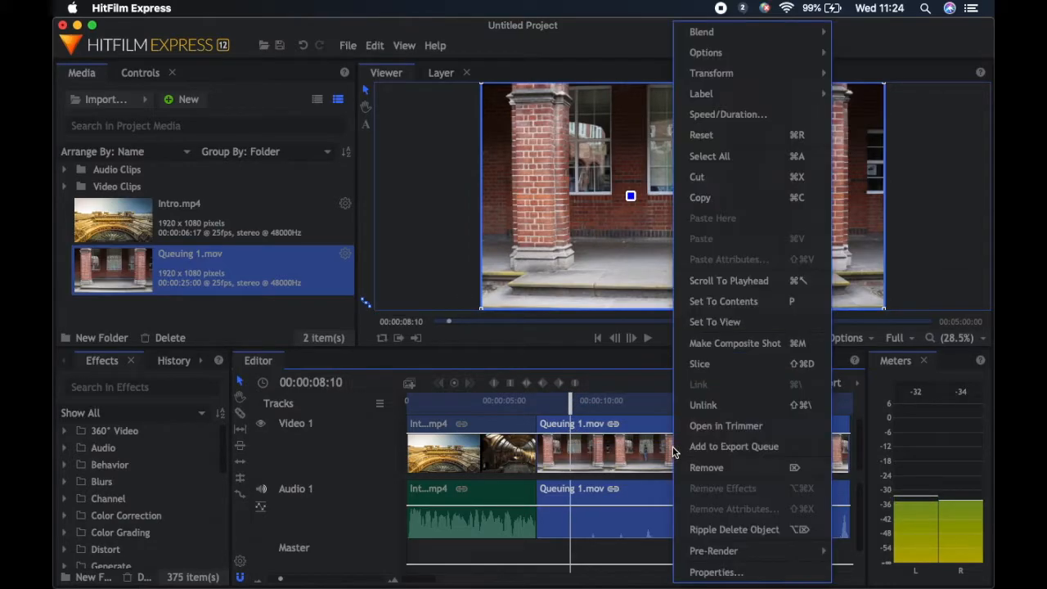
click(715, 405)
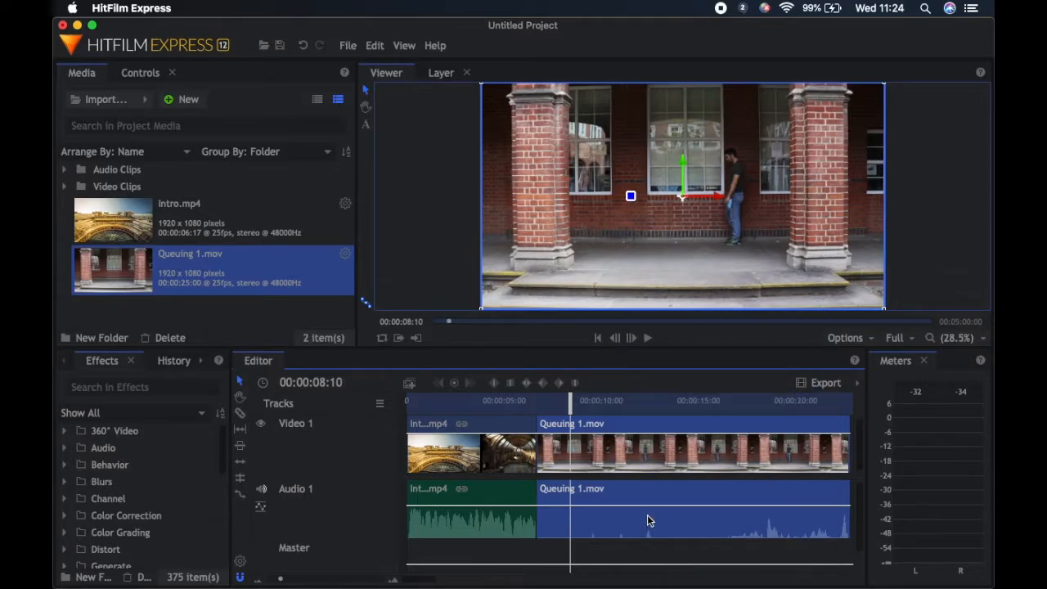
click(654, 488)
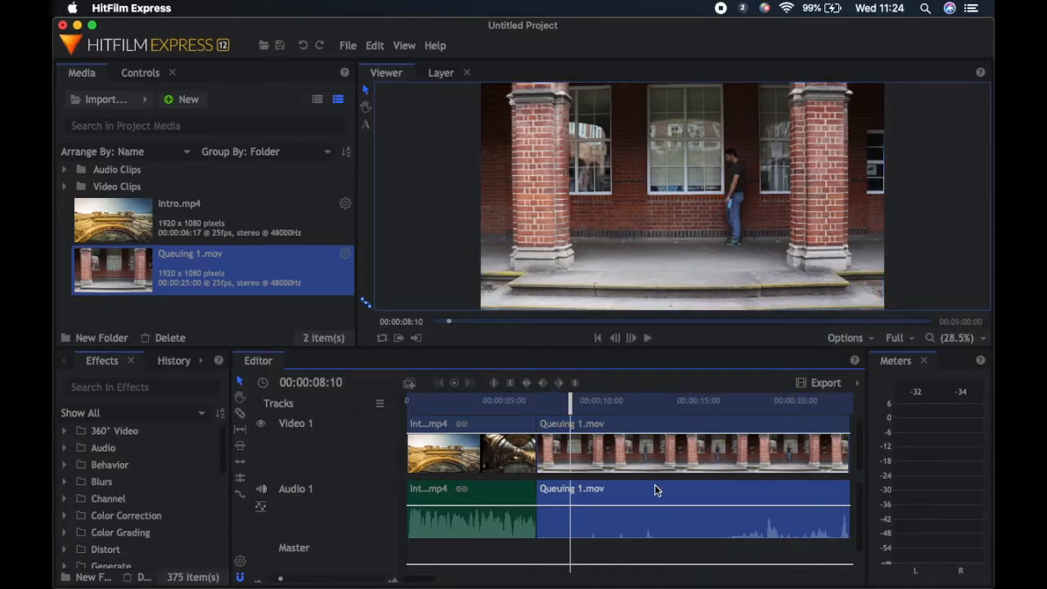
key(Delete)
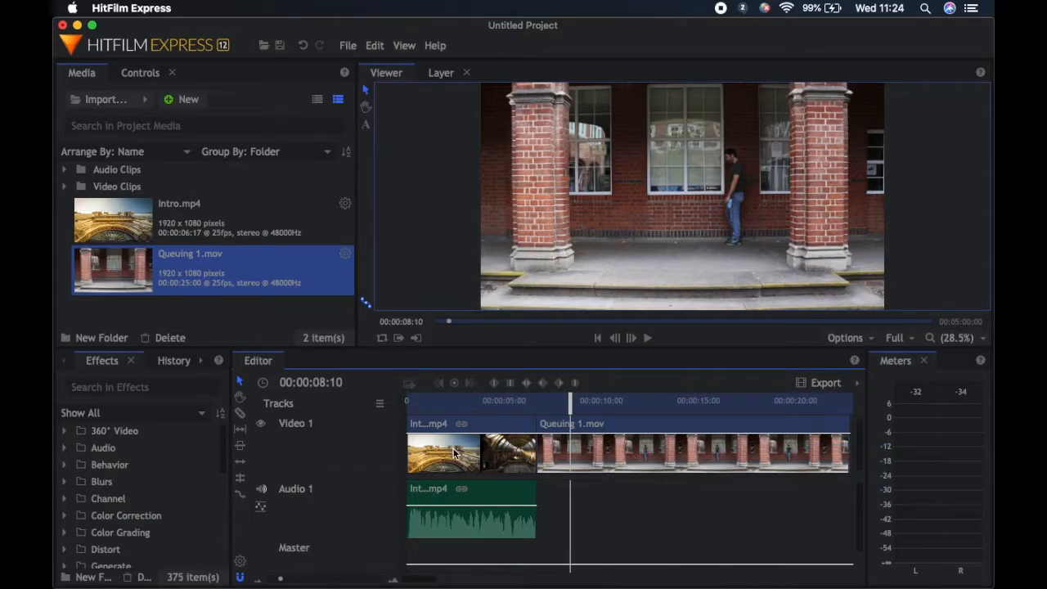
Import Queuing and Mask 2.mov and place it on the Video 1 track a short gap after the Queuing 1 clip
click(105, 99)
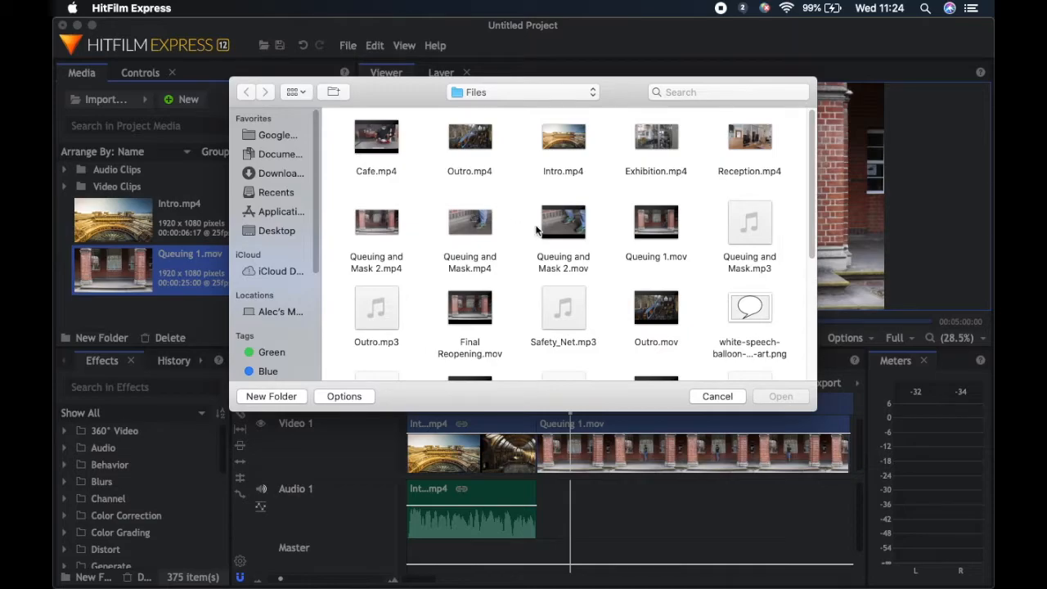
click(562, 228)
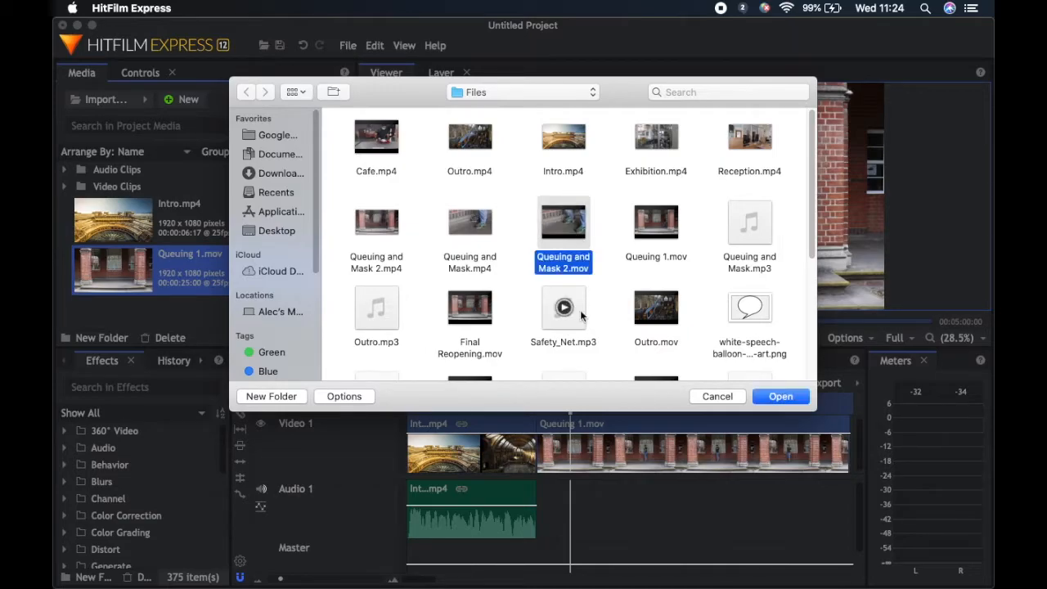
click(779, 396)
drag(112, 303, 822, 469)
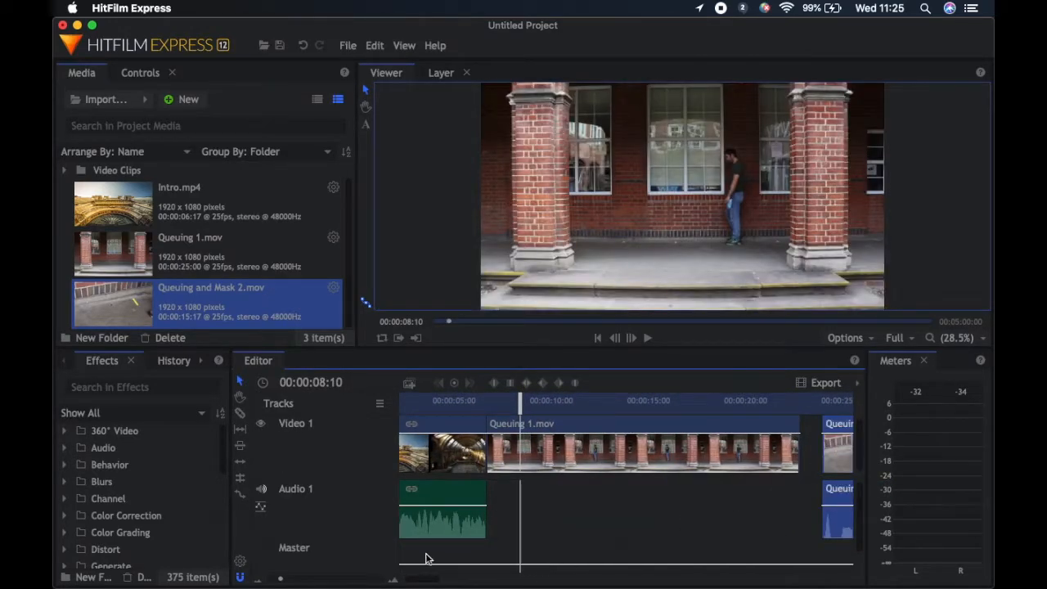
drag(422, 583, 470, 563)
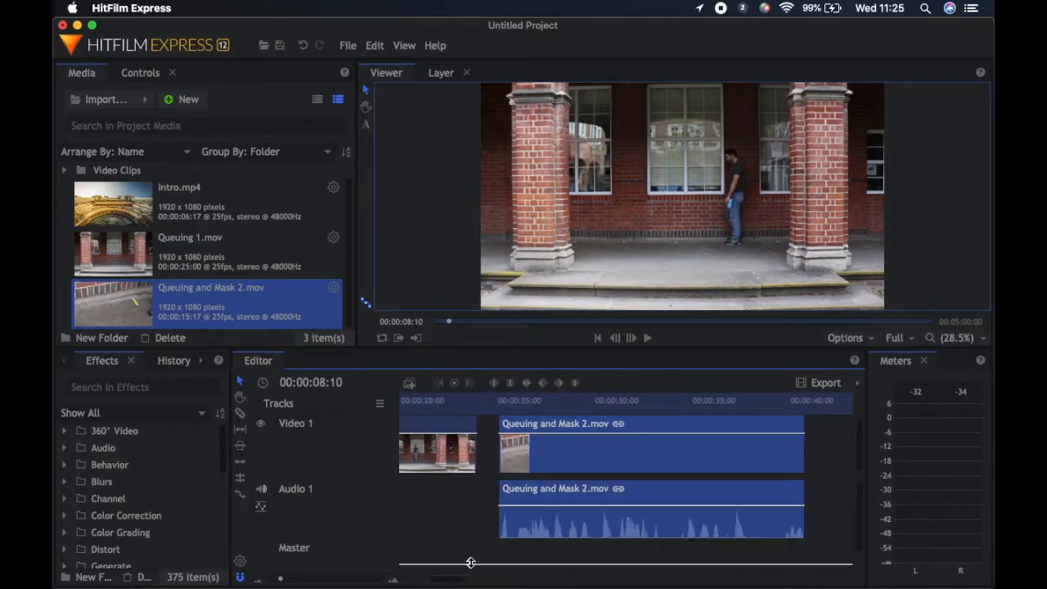
Slice the Queuing and Mask 2 clip at 00:00:34:07 and delete the part before the cut
click(522, 401)
drag(523, 402, 700, 437)
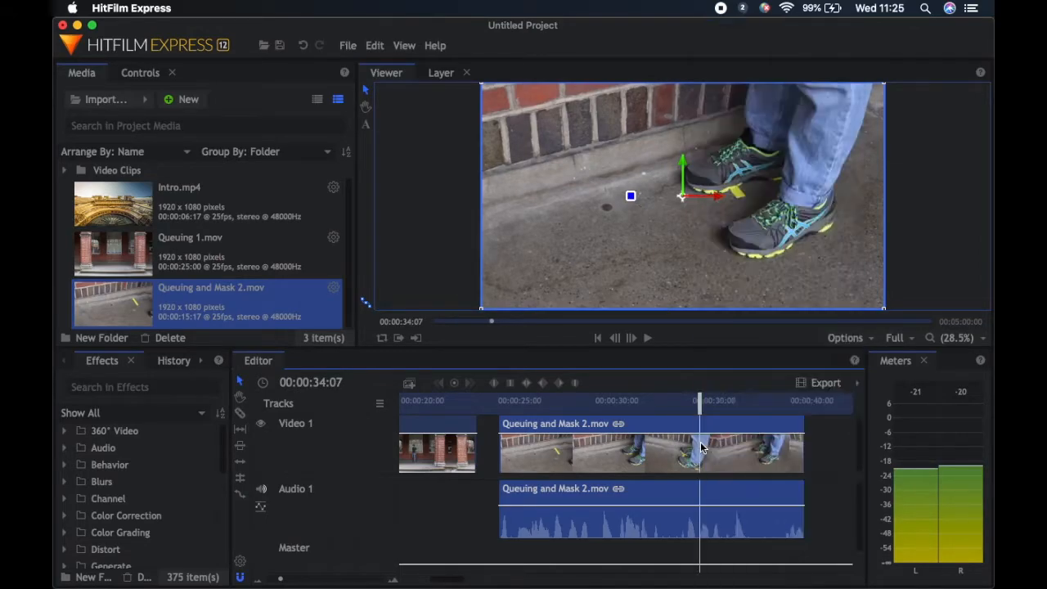
right_click(701, 438)
click(731, 363)
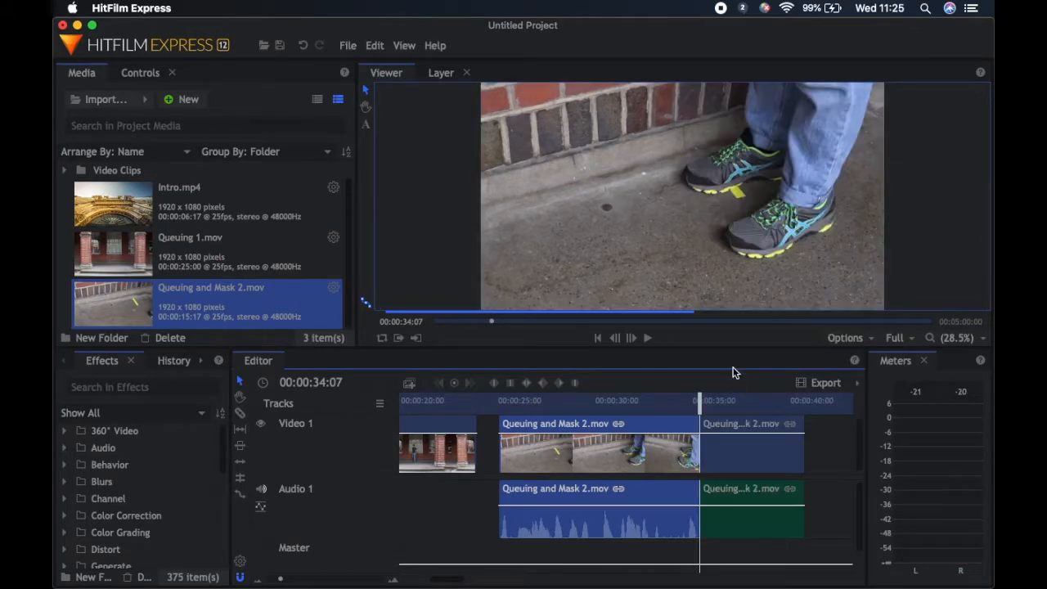
key(Delete)
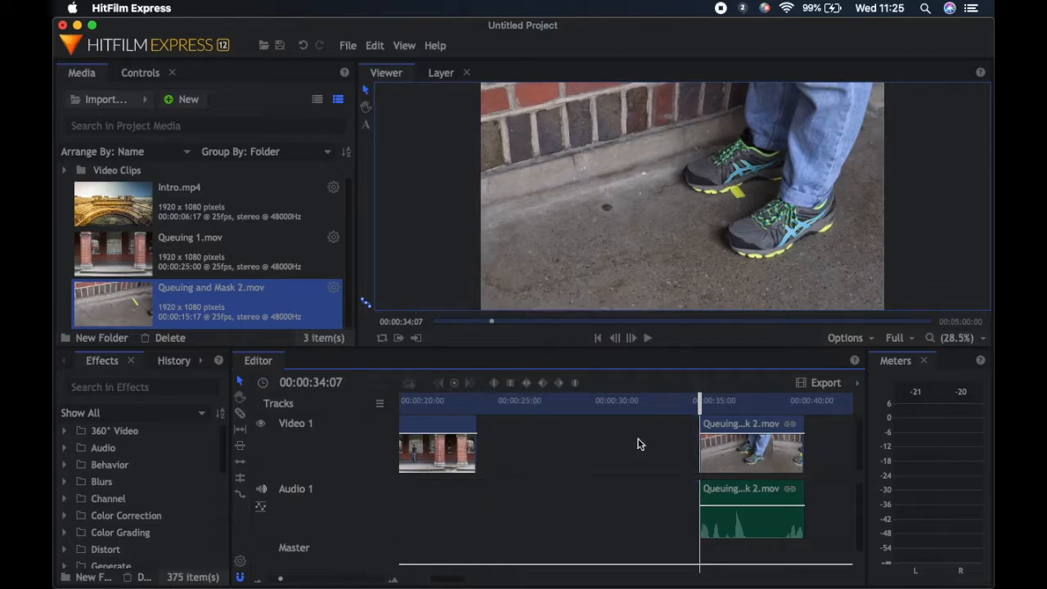
Slice the remaining Queuing and Mask 2 clip at 00:00:36:14 and delete the part after the cut
drag(697, 404, 741, 411)
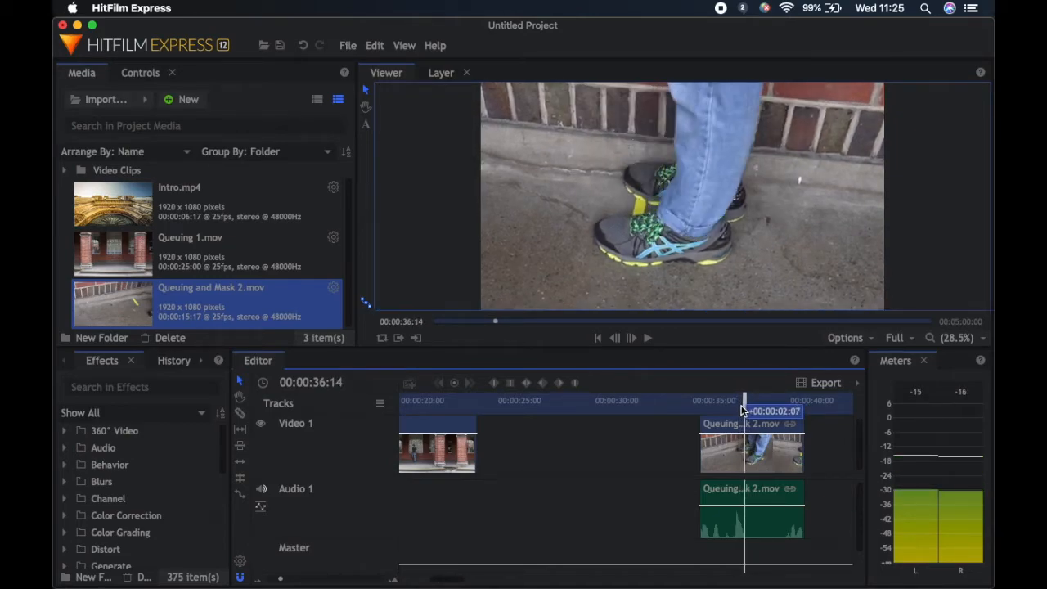
right_click(746, 448)
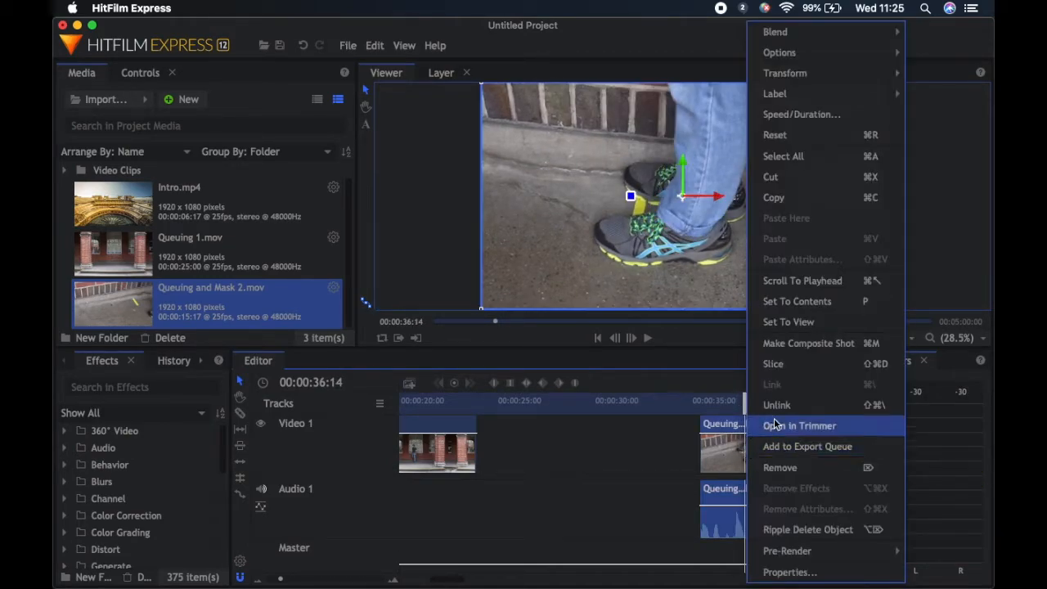
click(788, 365)
click(758, 445)
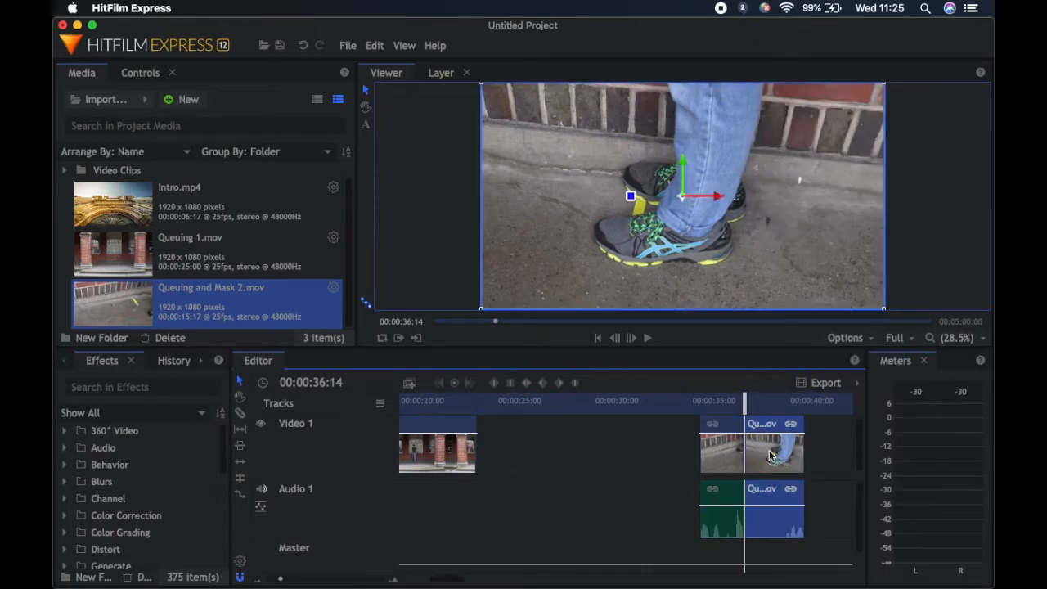
key(Delete)
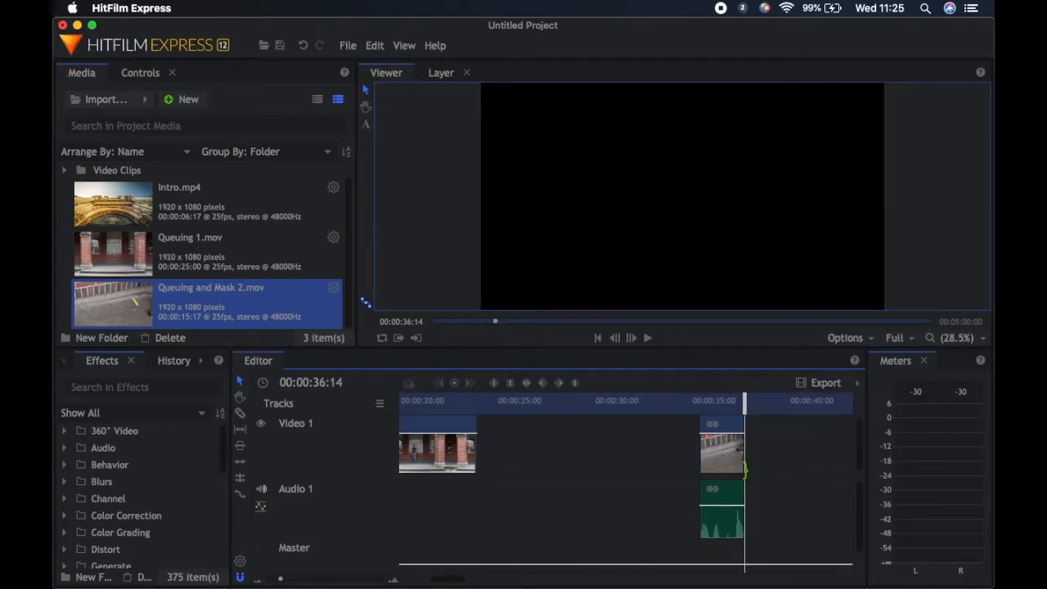
Play back the trimmed Queuing and Mask 2 clip and extend its end to 00:00:37:02
drag(744, 413, 695, 407)
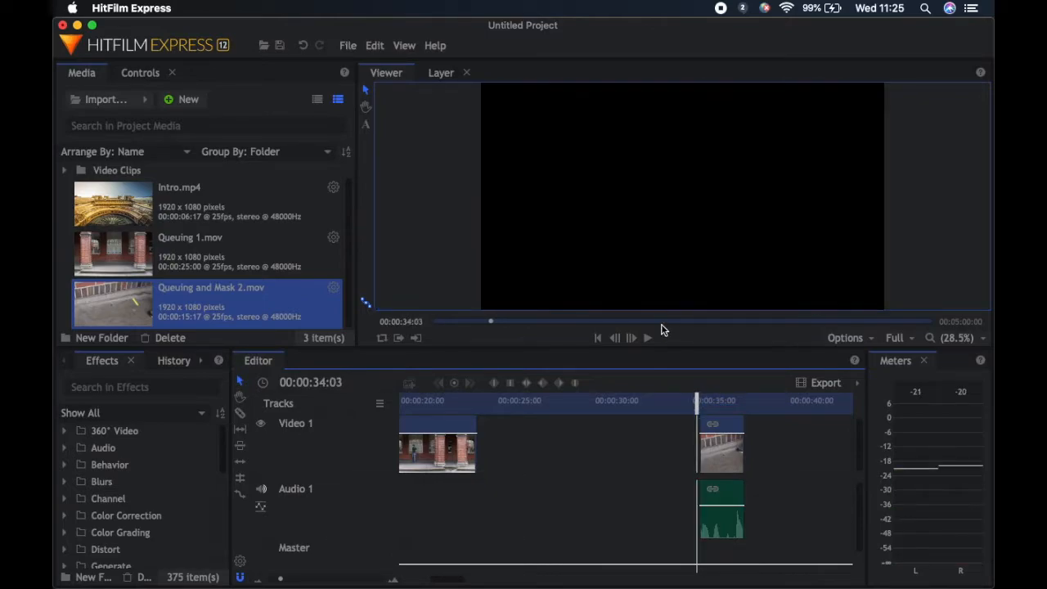
click(648, 337)
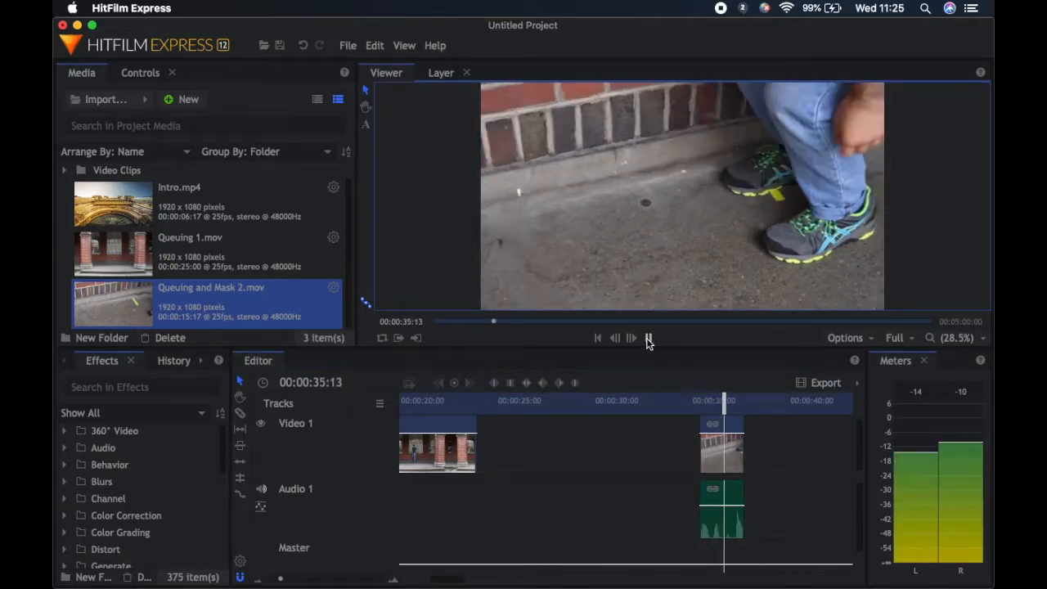
click(648, 339)
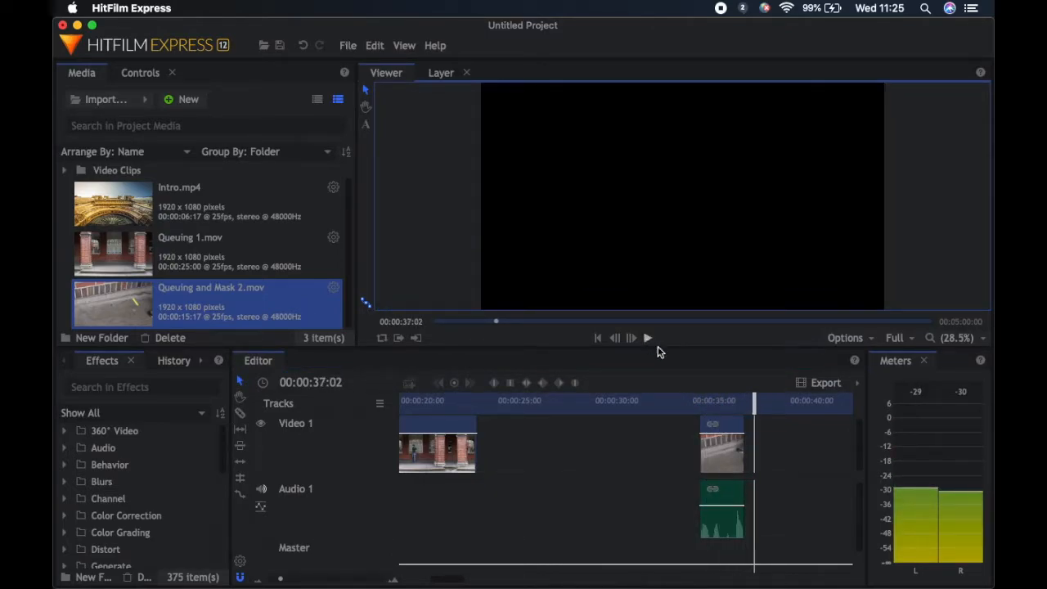
drag(746, 444, 752, 443)
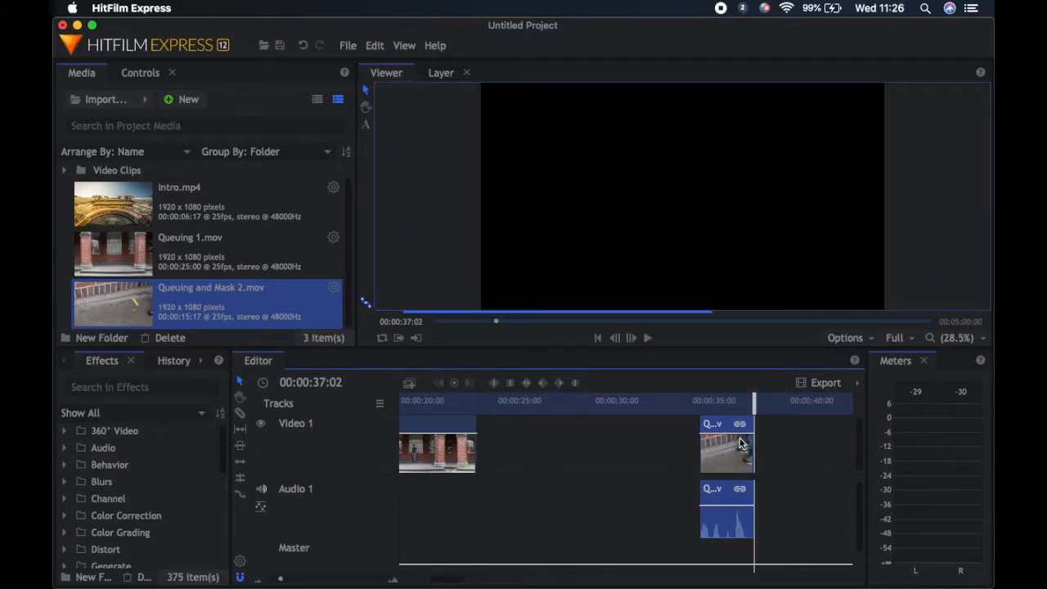
Play back the trimmed Queuing and Mask 2 clip, then unlink its audio and delete the audio part from Audio 1
click(688, 413)
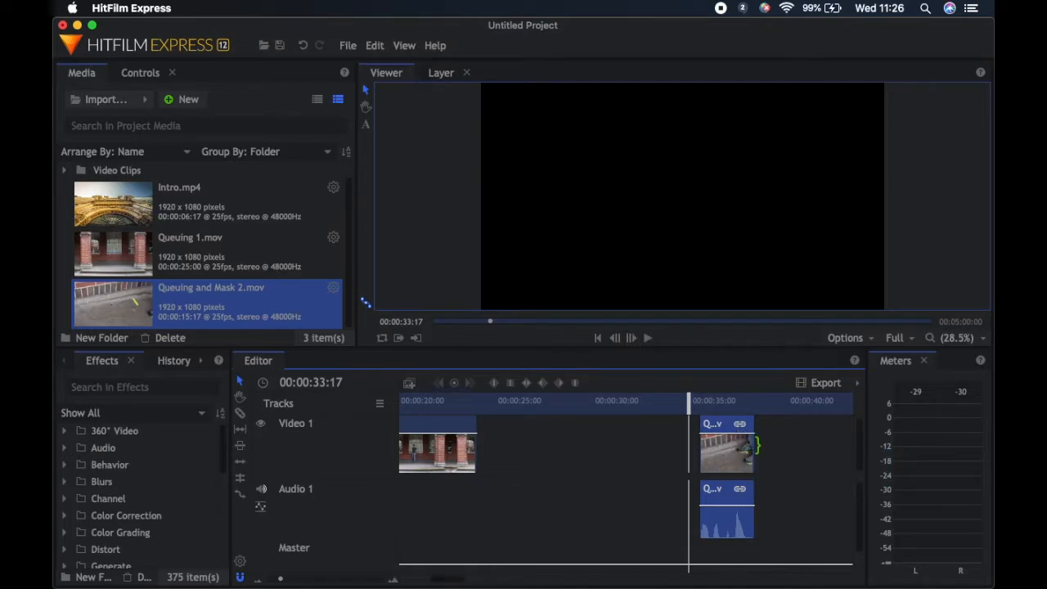
mouse_move(756, 444)
mouse_down()
mouse_move(792, 444)
mouse_move(753, 446)
mouse_up()
click(643, 338)
right_click(726, 444)
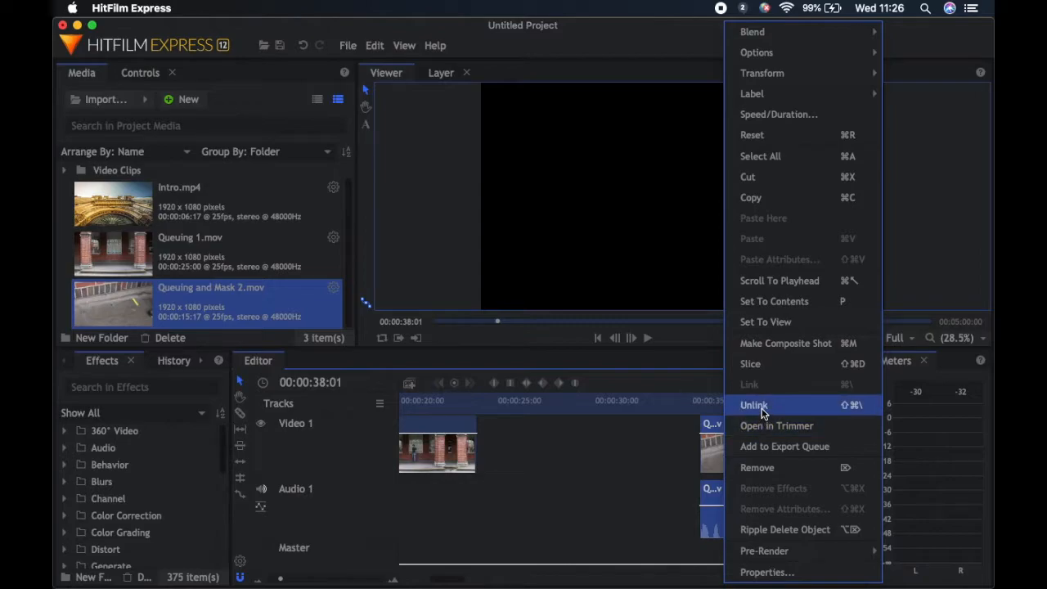
click(761, 406)
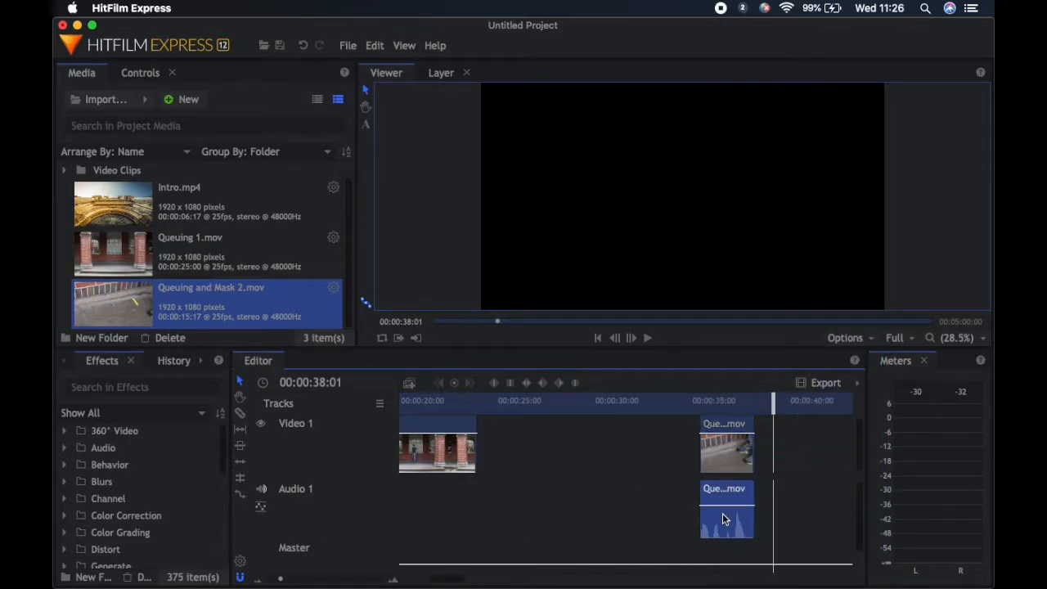
click(722, 515)
key(Delete)
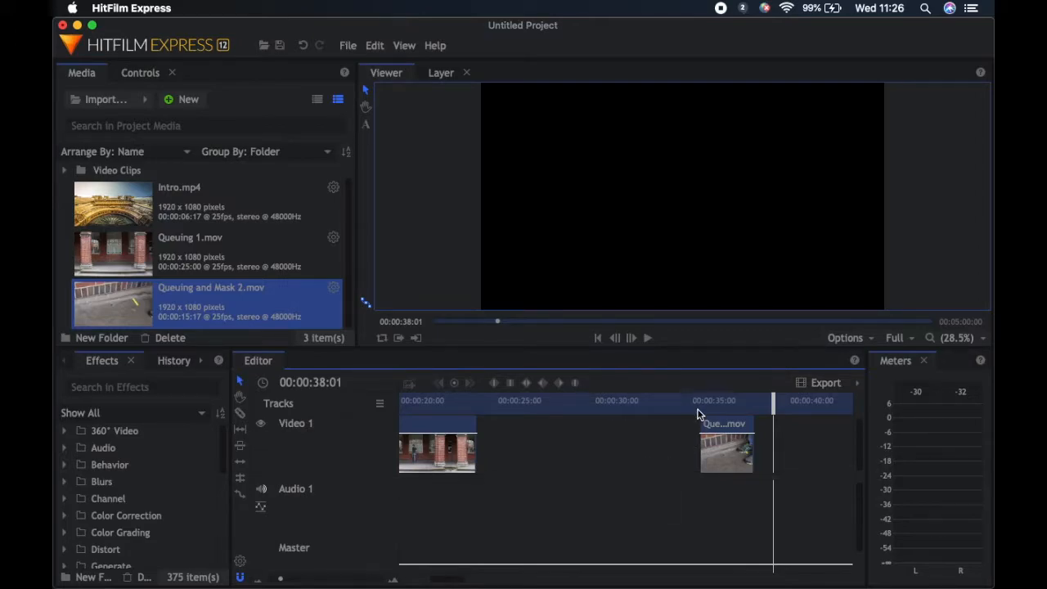
Slice the Queuing 1 clip at 00:00:15:11 and delete the part after the cut
click(587, 404)
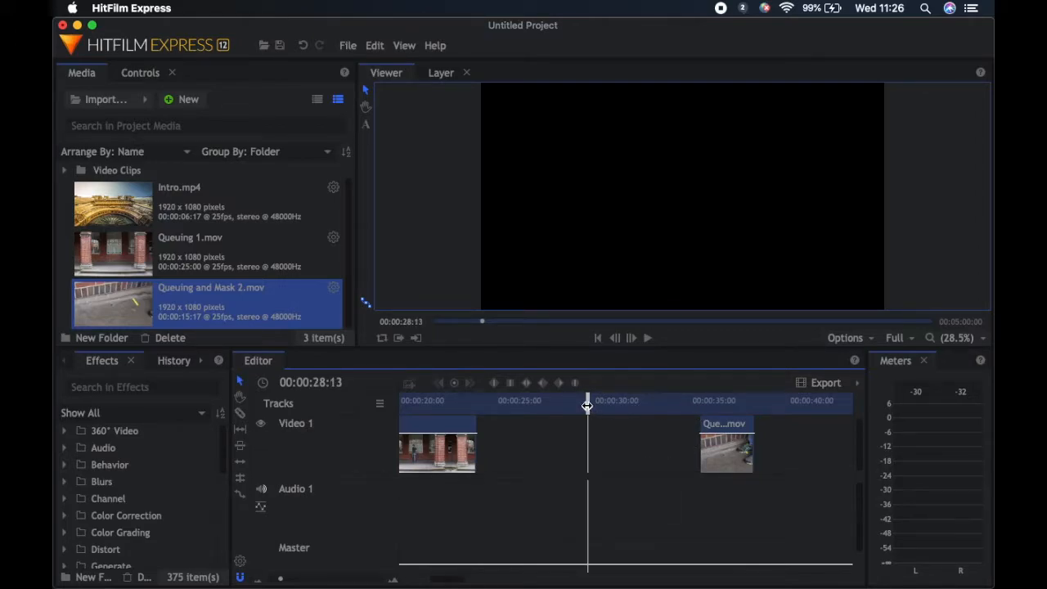
drag(587, 404, 501, 425)
right_click(503, 446)
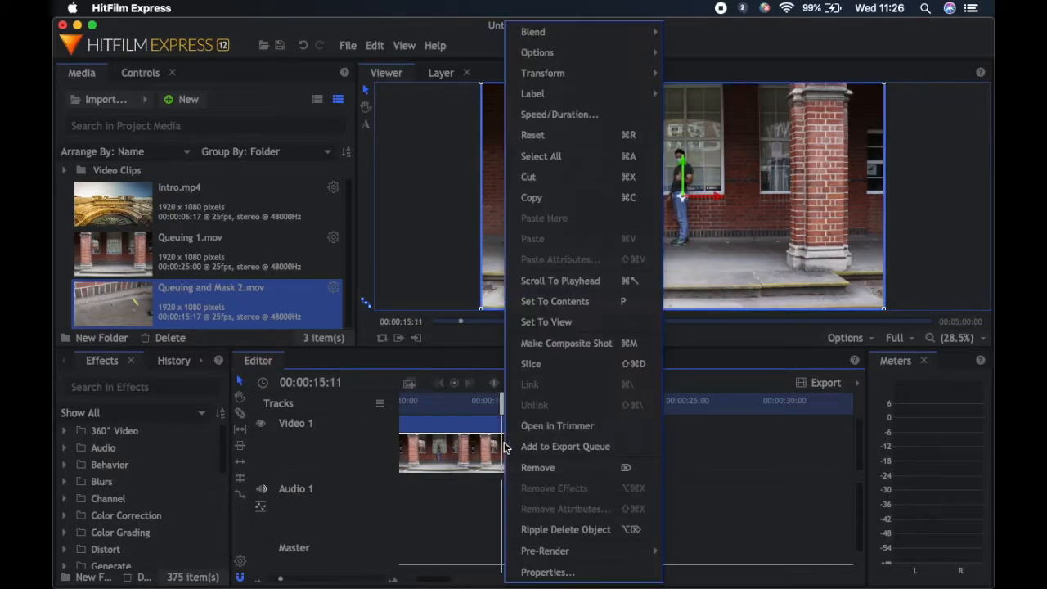
click(531, 363)
click(546, 456)
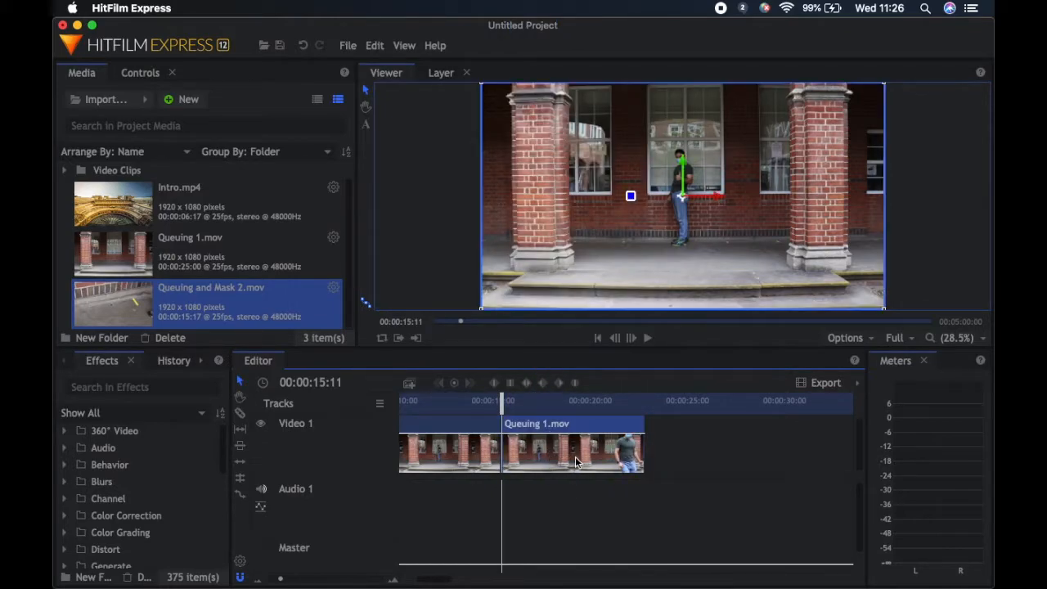
key(Delete)
Slice the Queuing 1 clip at 00:00:08:10 and shift the second part later on Video 1 to open a gap
drag(427, 582, 413, 578)
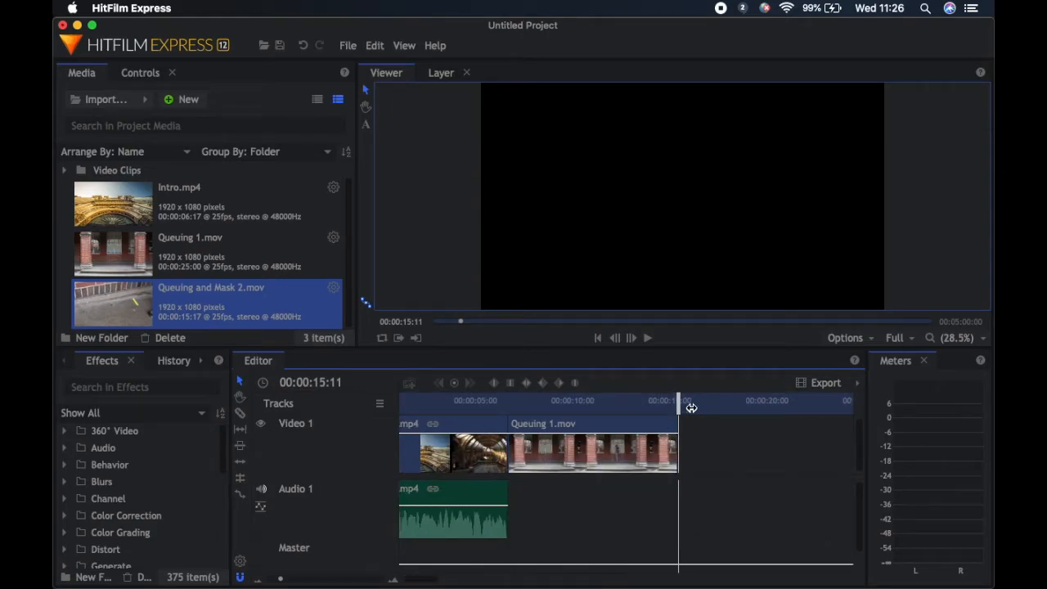
drag(678, 408, 532, 409)
drag(538, 410, 542, 407)
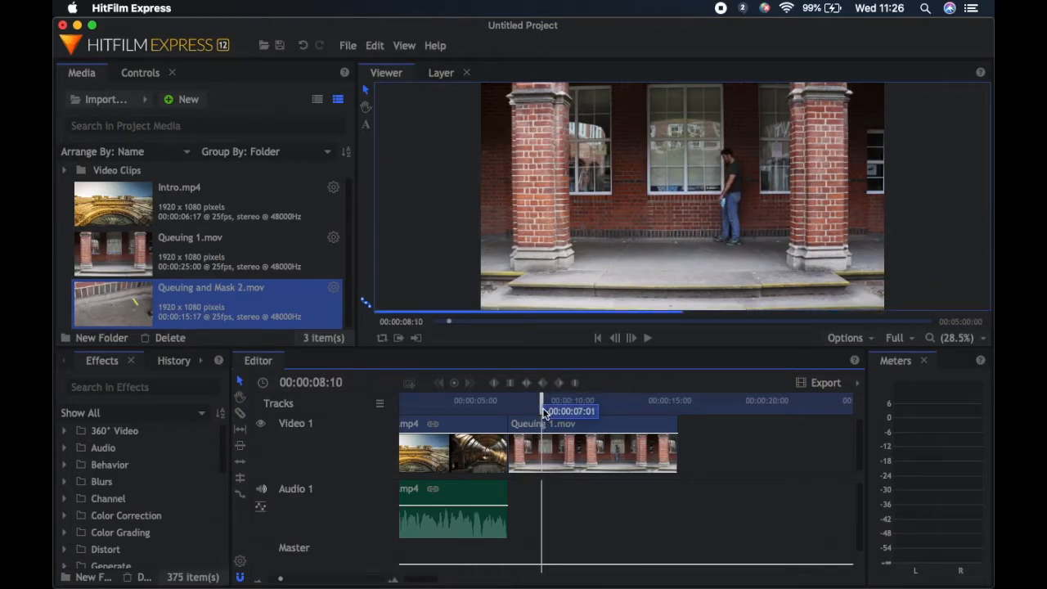
right_click(542, 444)
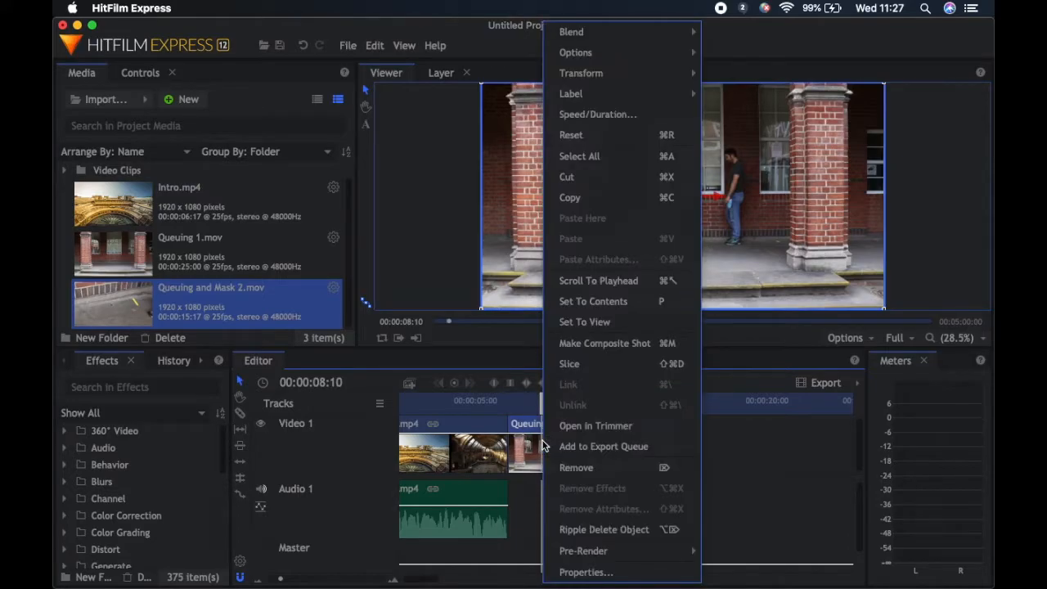
click(581, 368)
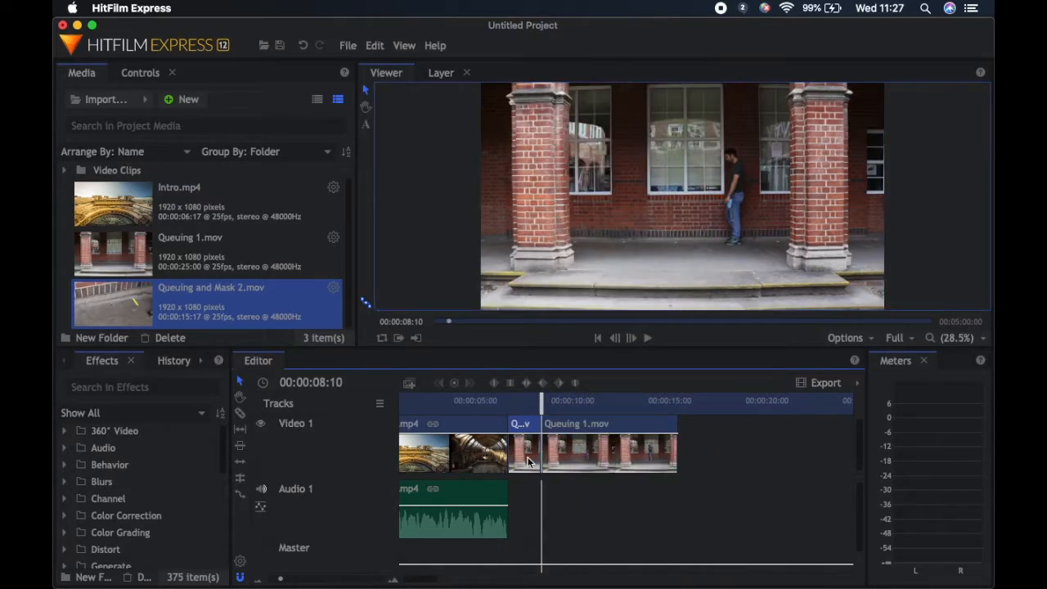
drag(570, 419, 694, 418)
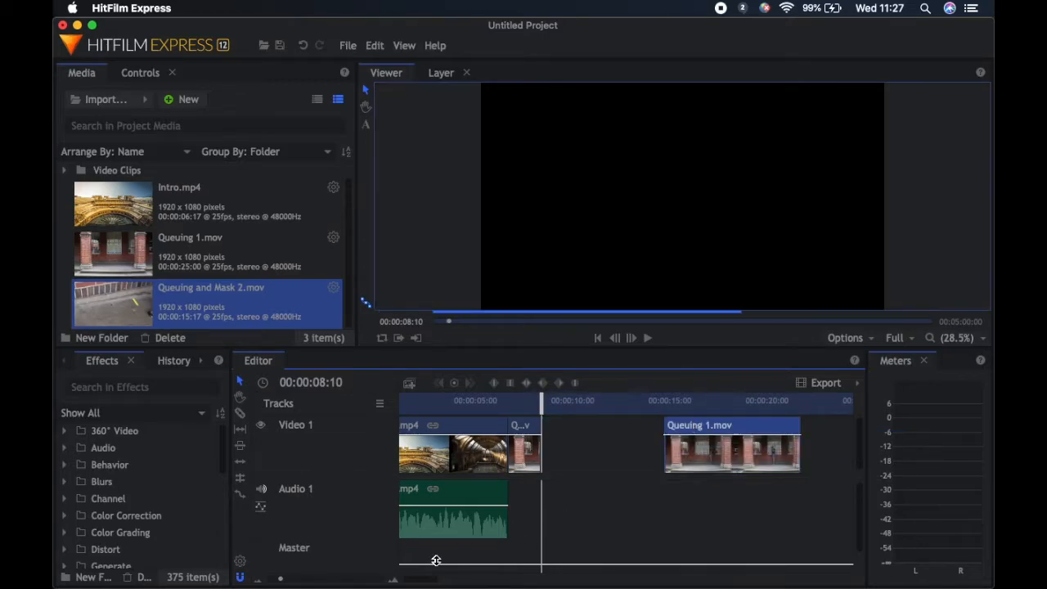
Move the Queuing and Mask 2 clip directly after the first Queuing 1 part and butt the second Queuing 1 part against its end
drag(417, 579, 448, 579)
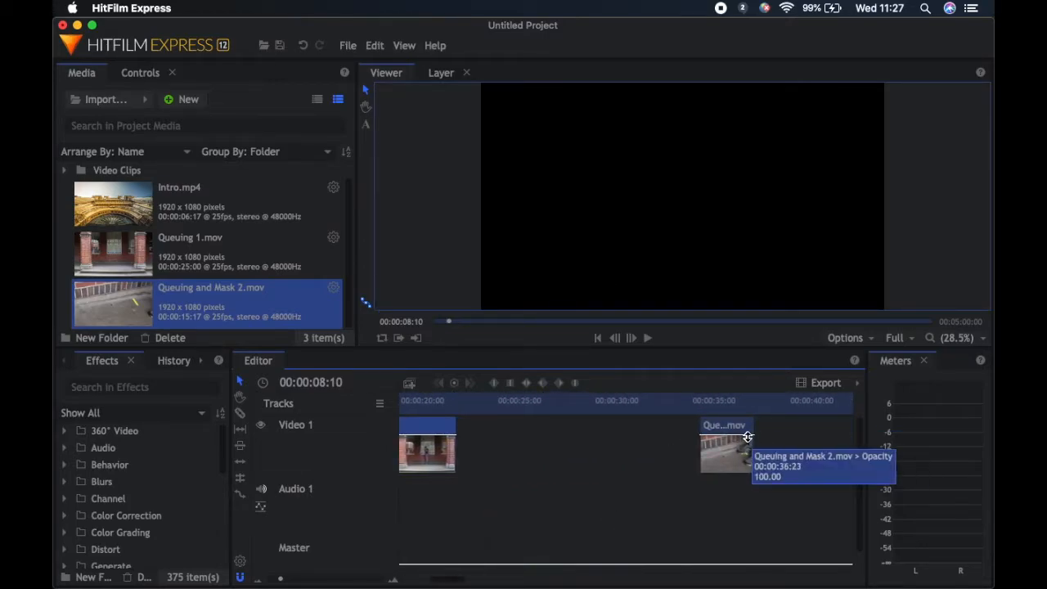
drag(739, 432, 511, 442)
drag(602, 432, 540, 442)
drag(472, 400, 423, 399)
click(650, 339)
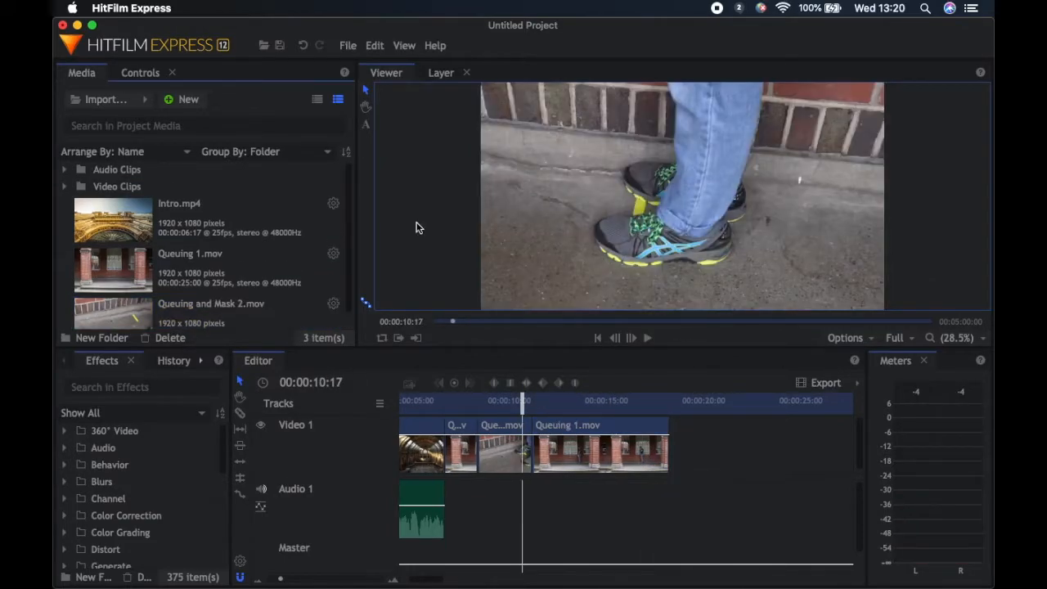
Import Queuing and Cafe final audio.mp3 and place it on Audio 1 directly after the intro audio
click(90, 101)
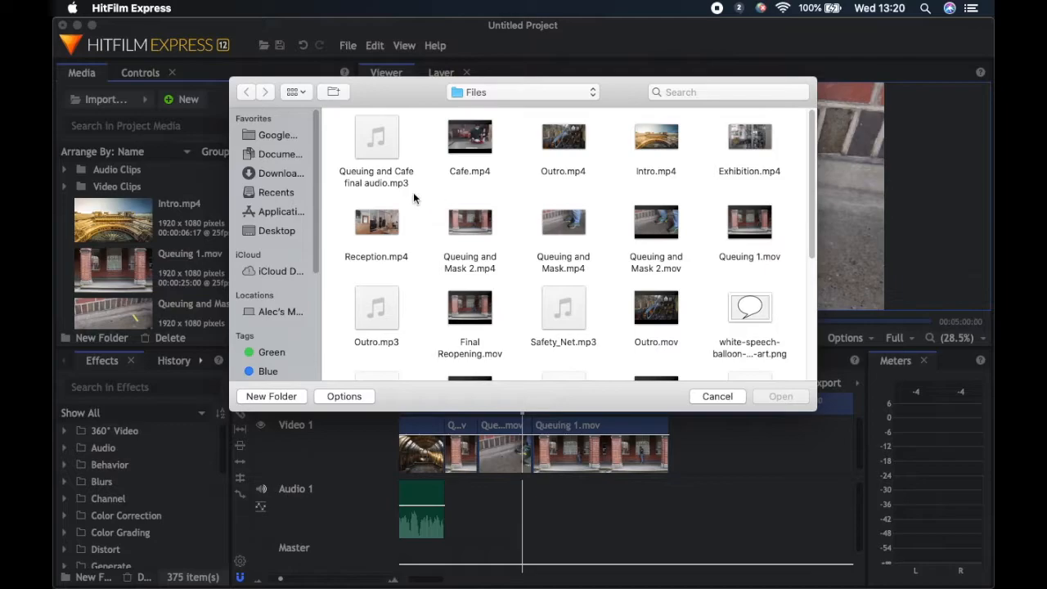
double_click(377, 148)
drag(350, 408, 461, 515)
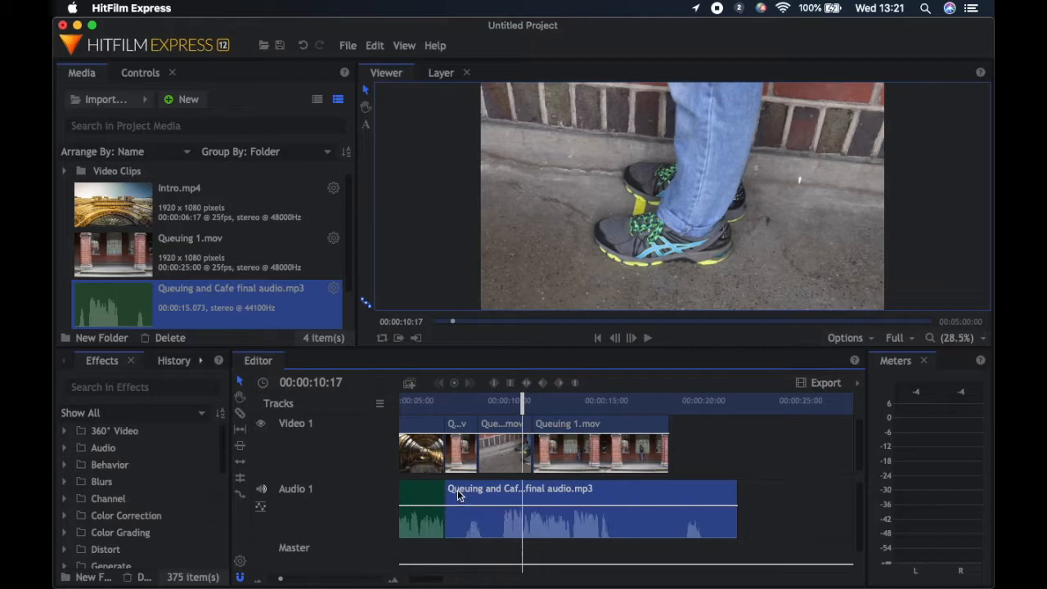
Slice the Queuing and Cafe audio at 00:00:07:15, delete the part before the cut and shift the remainder slightly earlier
drag(524, 408, 463, 407)
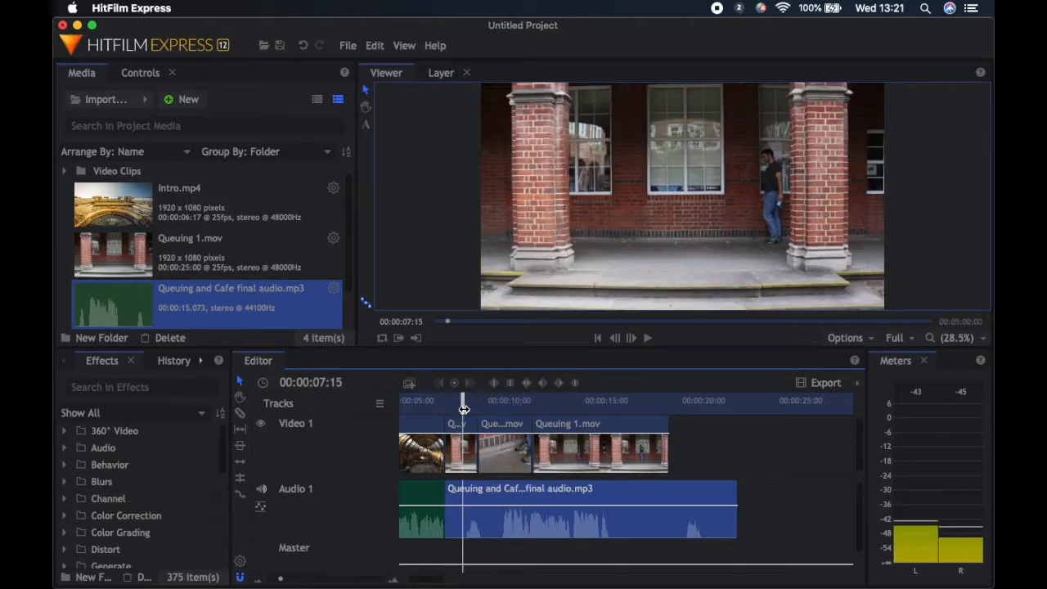
right_click(462, 515)
click(462, 513)
right_click(462, 513)
click(502, 322)
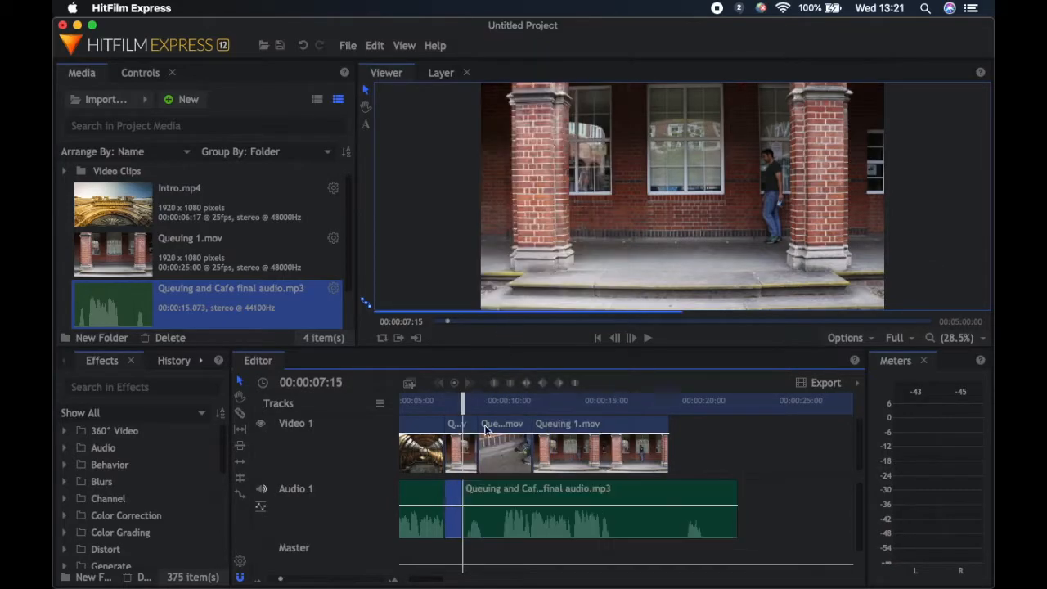
click(452, 524)
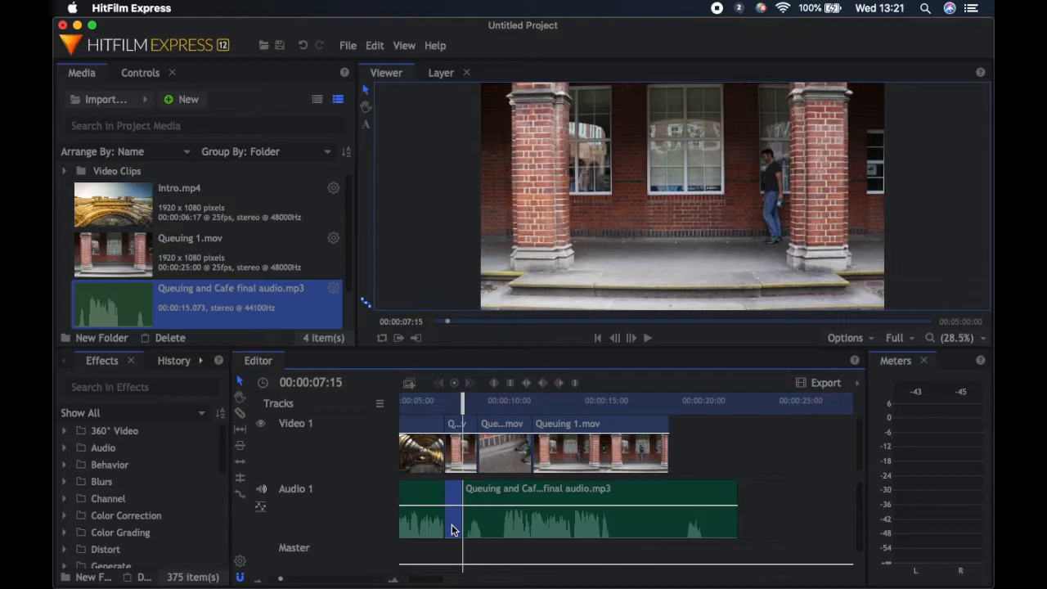
key(Delete)
drag(472, 524, 465, 524)
Slice the Queuing and Cafe audio at 00:00:15:12, delete the part after the cut and play back from 00:00:07:02
click(599, 401)
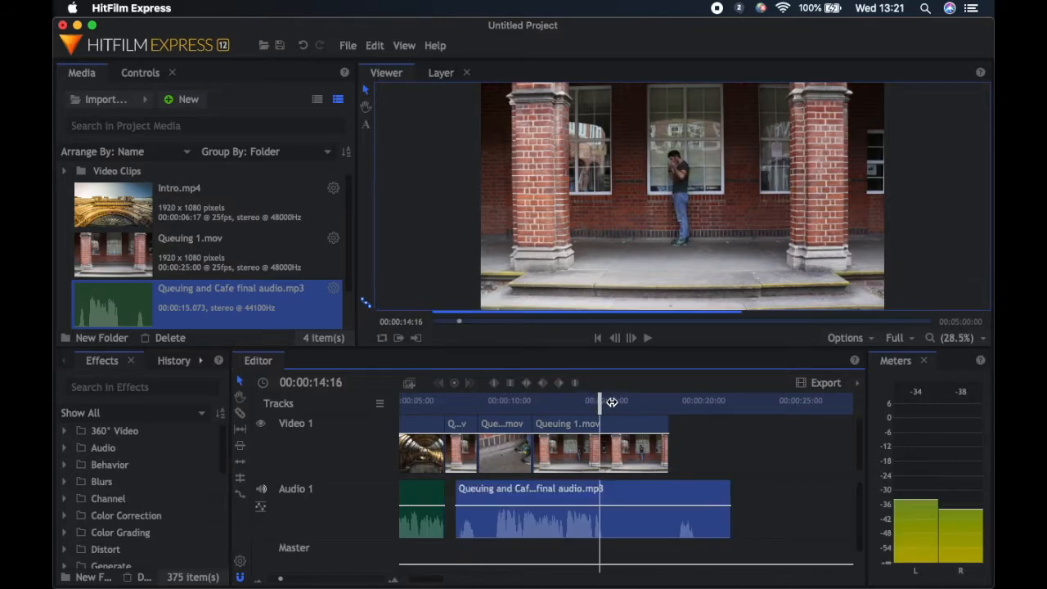
right_click(615, 531)
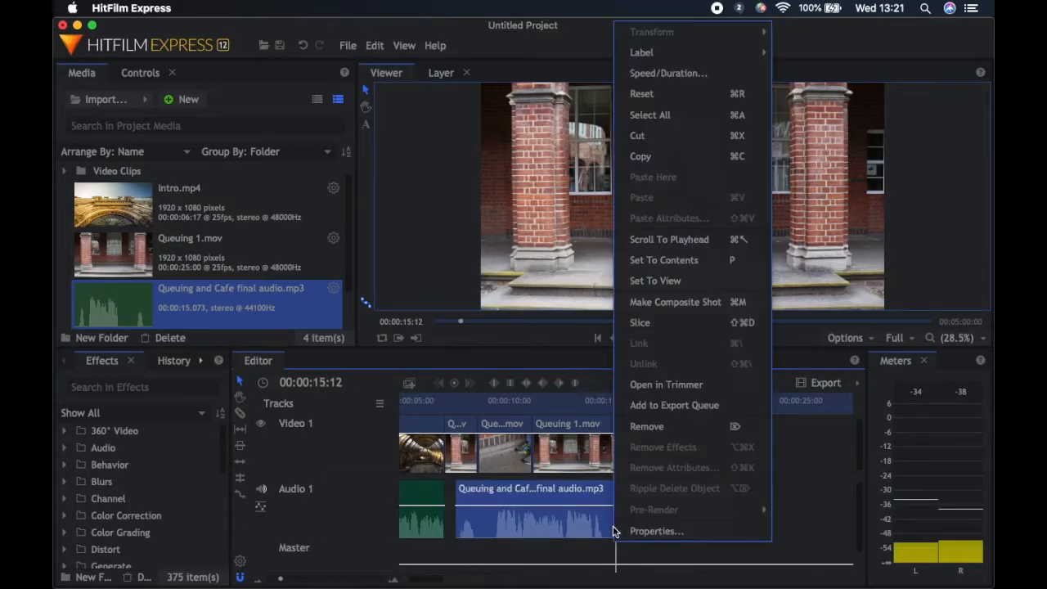
click(639, 324)
click(654, 526)
key(BackSpace)
drag(615, 401, 453, 433)
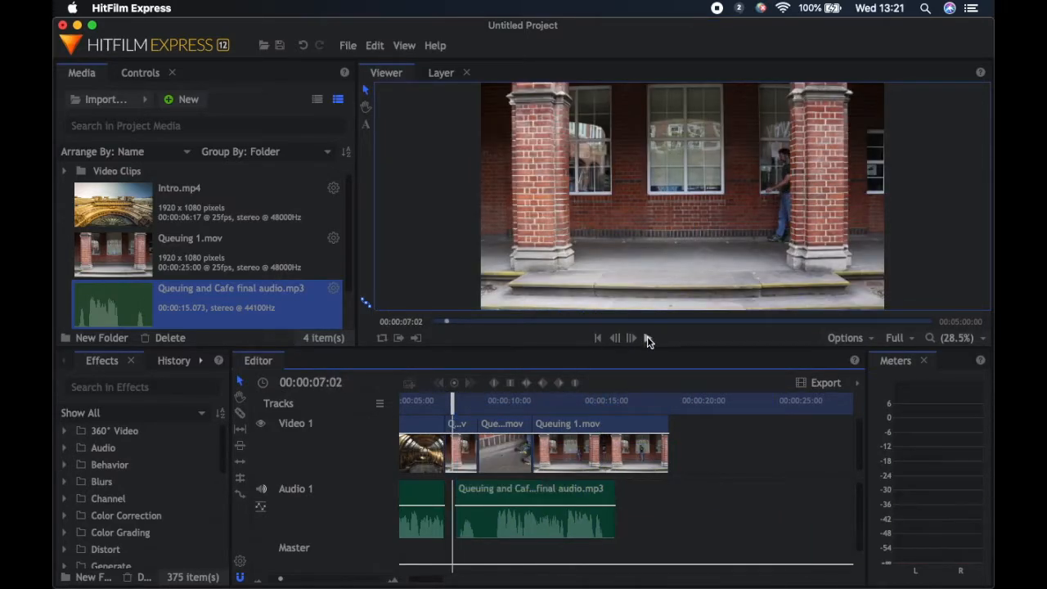
click(647, 337)
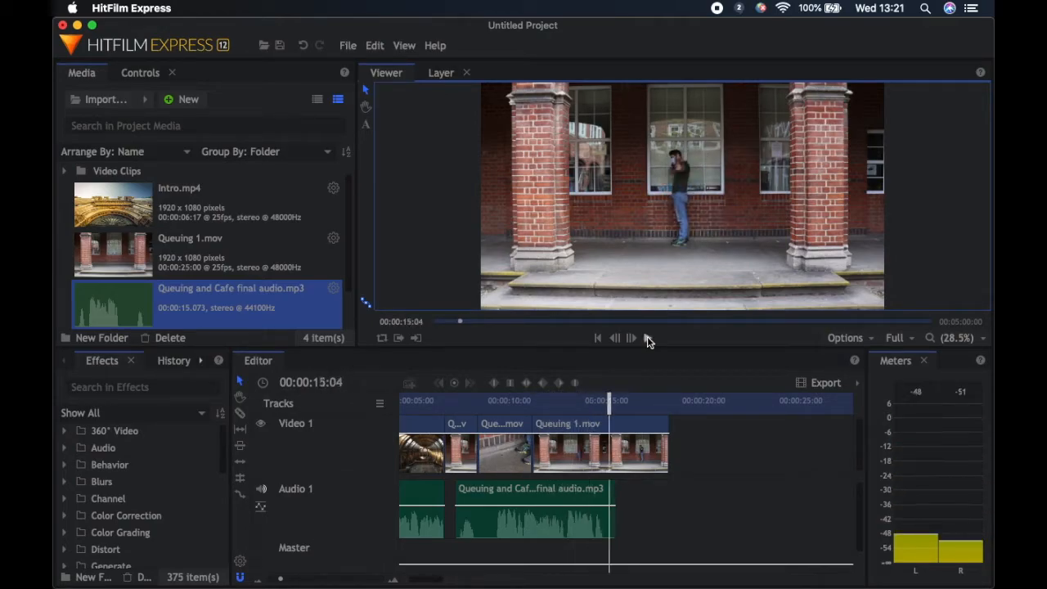
Slice the Queuing and Cafe audio at 00:00:09:06 and delete the part before the cut
click(491, 402)
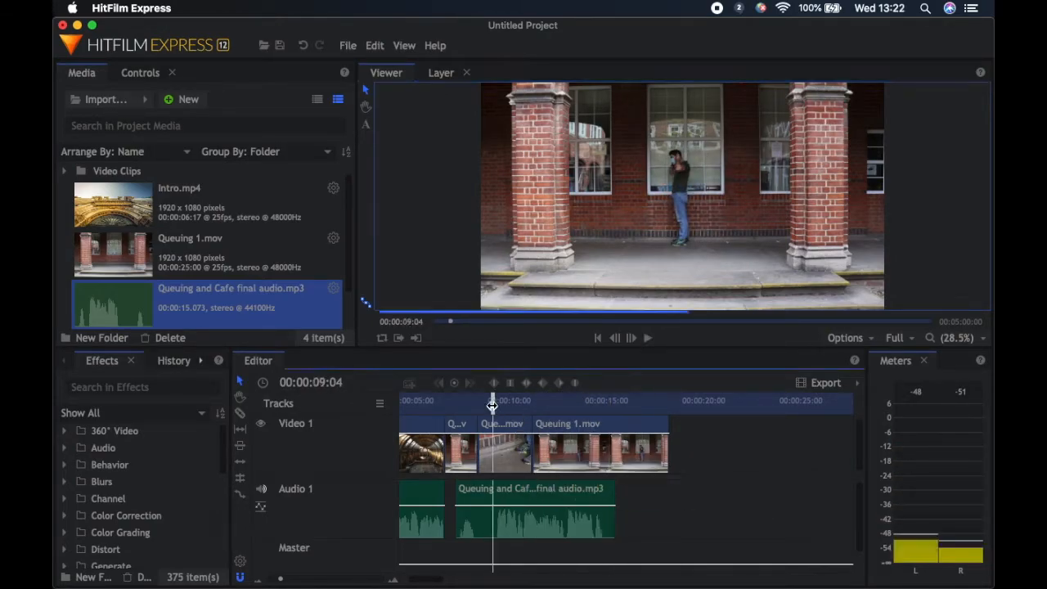
drag(491, 405, 494, 407)
right_click(496, 494)
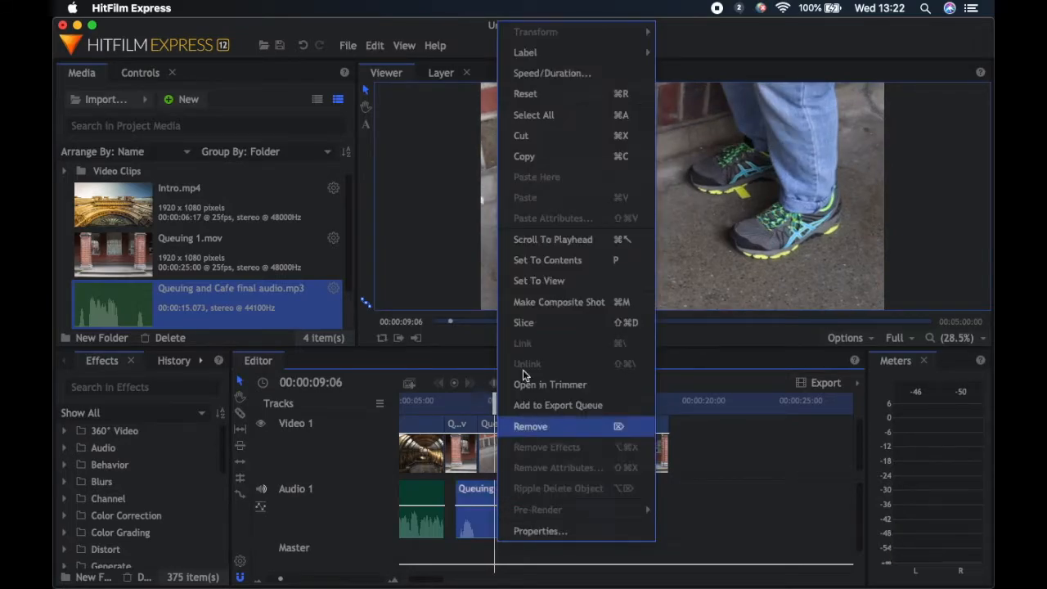
click(529, 326)
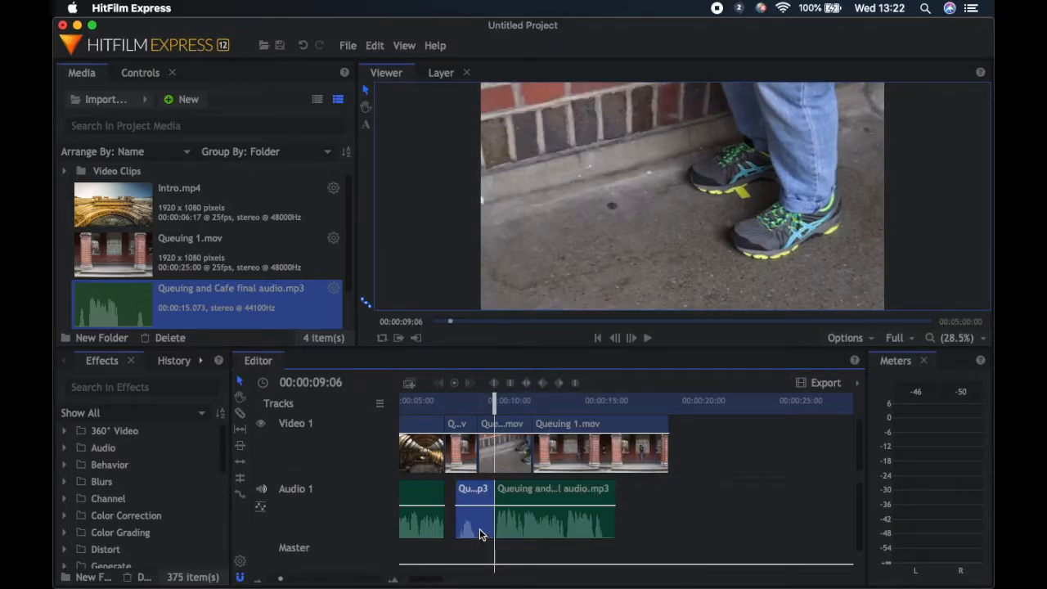
key(Delete)
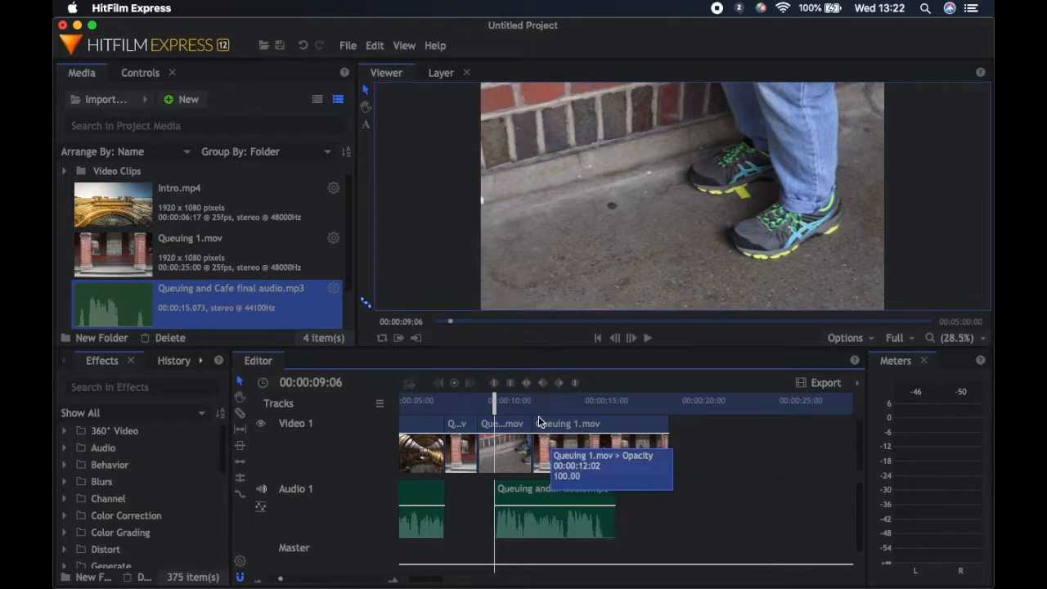
Slice the remaining Queuing and Cafe audio at 00:00:12:22
drag(494, 401, 563, 411)
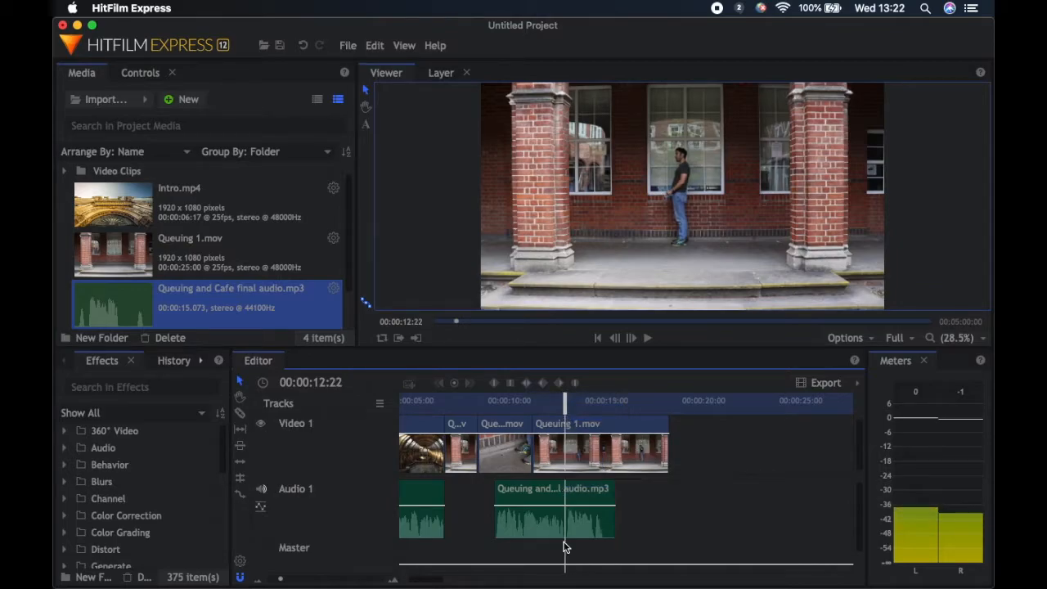
right_click(567, 518)
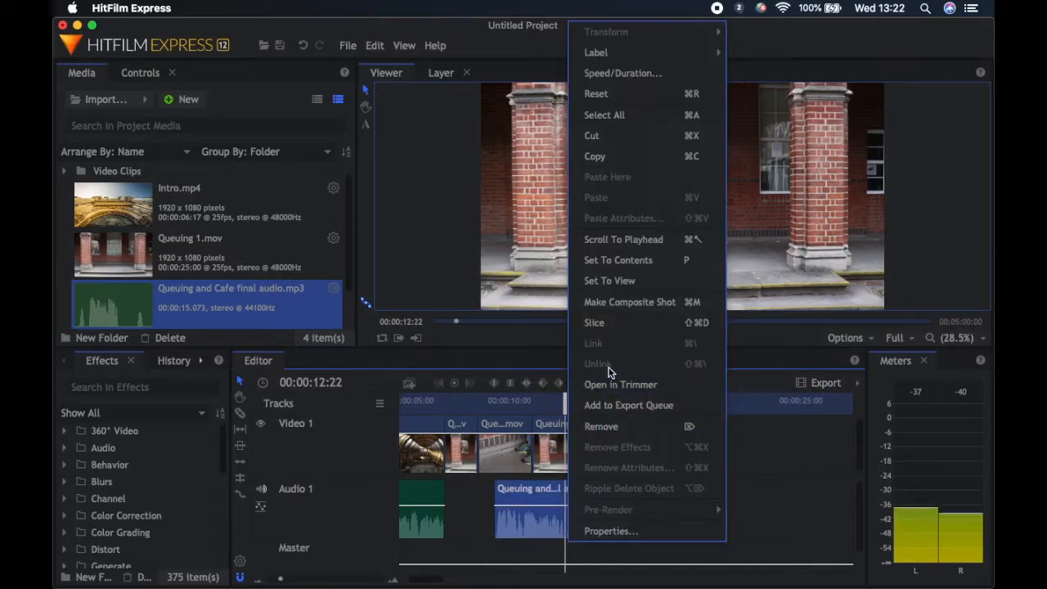
click(606, 322)
Align the first audio part's end with the Queuing and Mask 2 clip's end, start the second part at 00:00:12:22, and play back the sequence
drag(601, 532, 631, 532)
click(524, 536)
drag(524, 537, 499, 526)
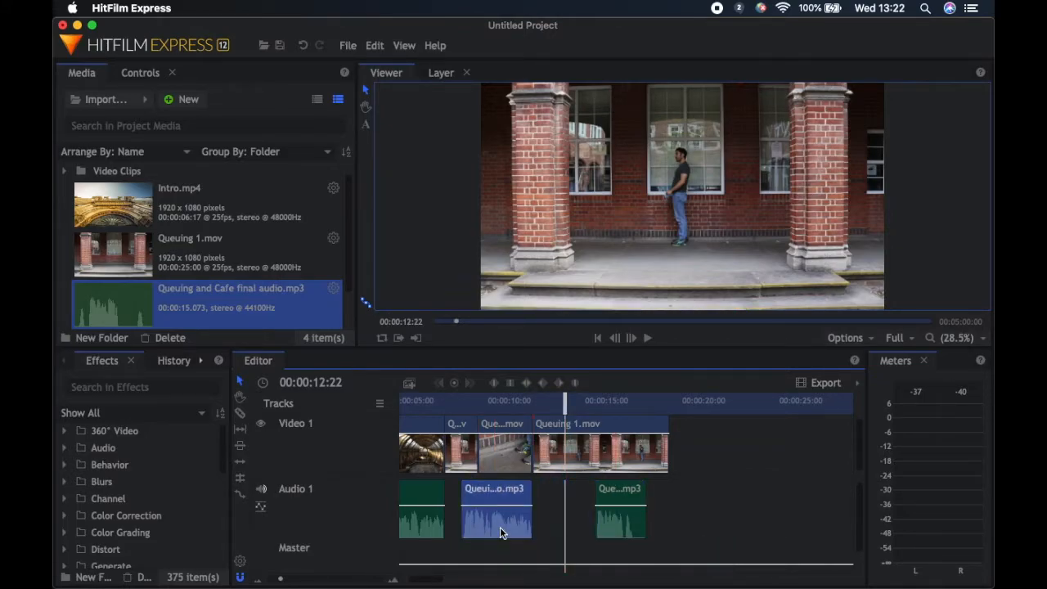
drag(640, 520, 595, 519)
click(441, 409)
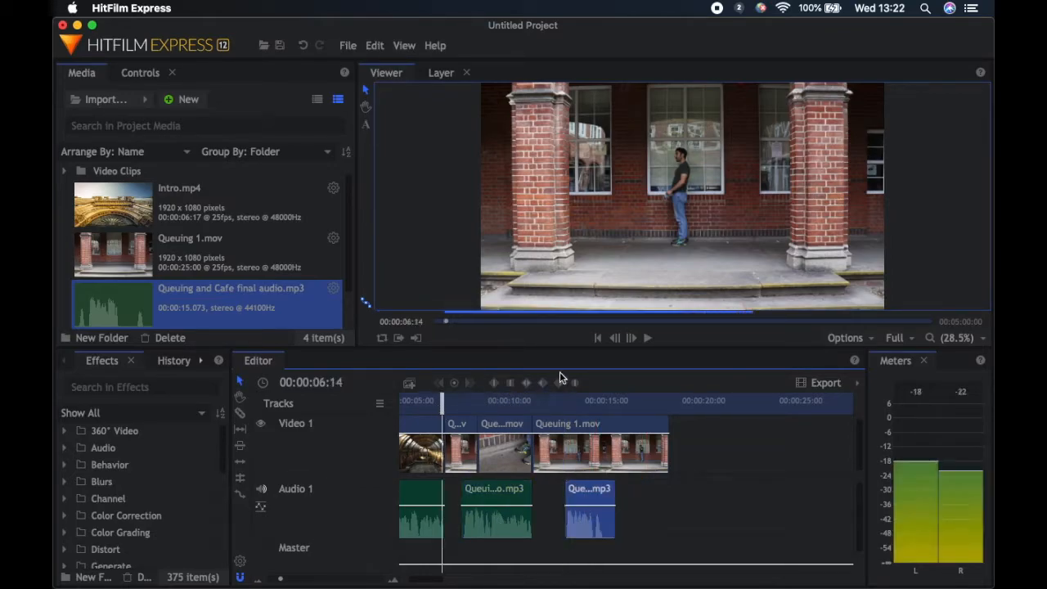
click(647, 338)
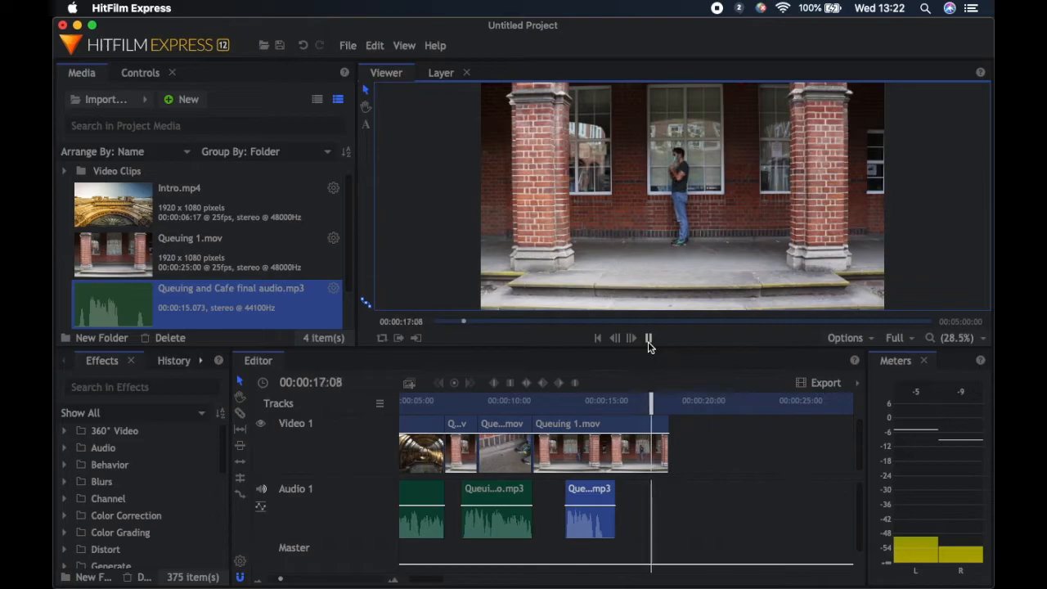
click(648, 339)
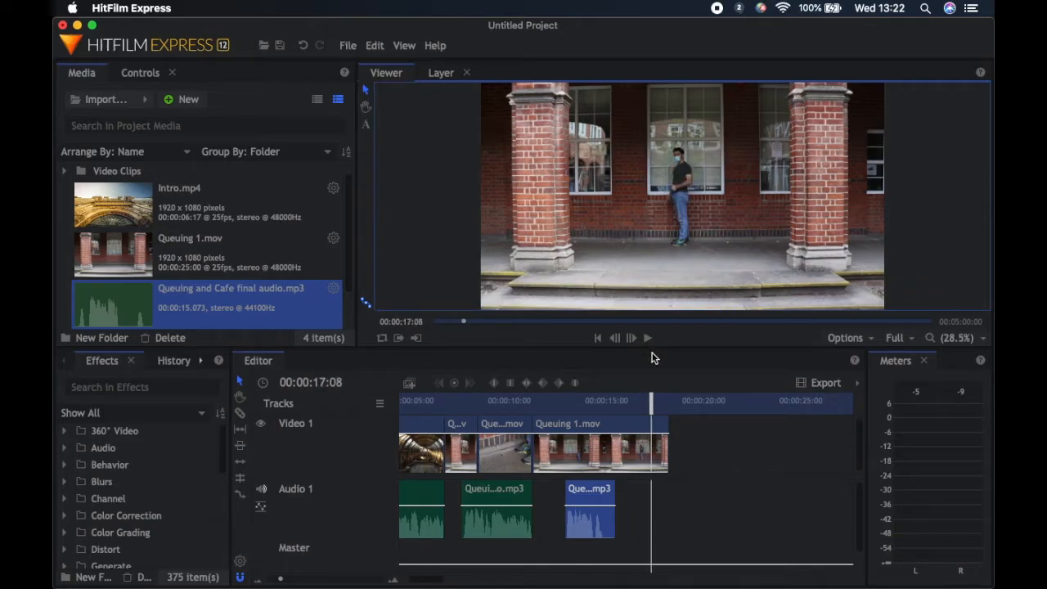
Set the speed of the last Queuing 1 clip on the timeline to 200%
click(593, 453)
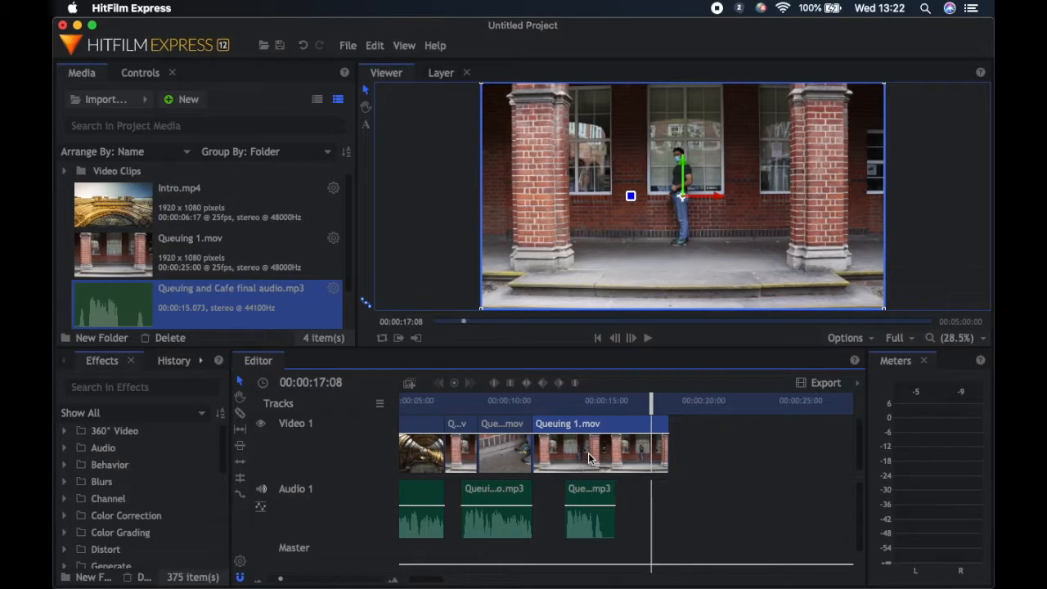
right_click(588, 453)
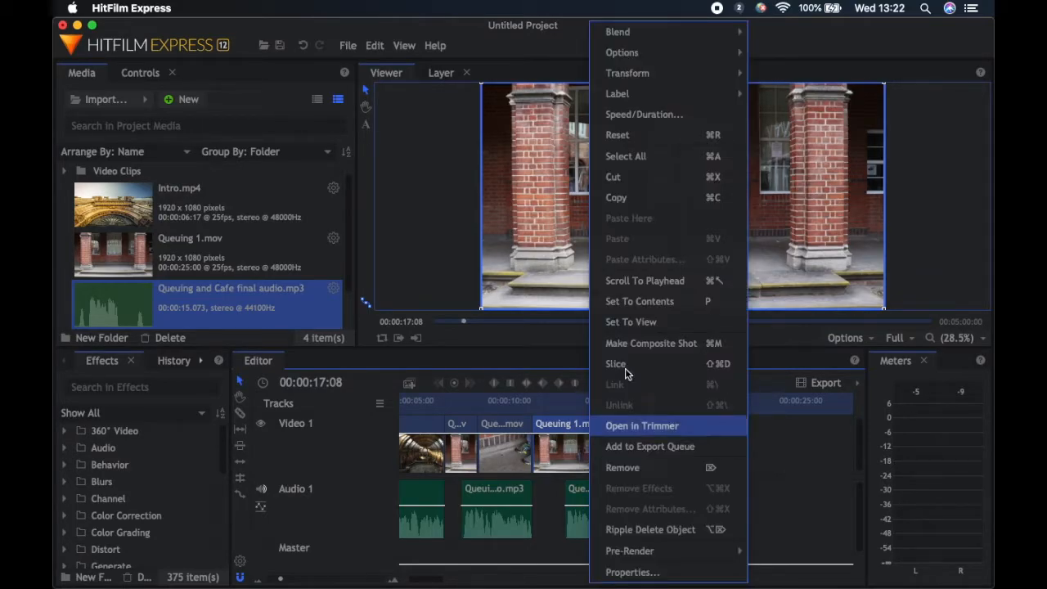
click(686, 115)
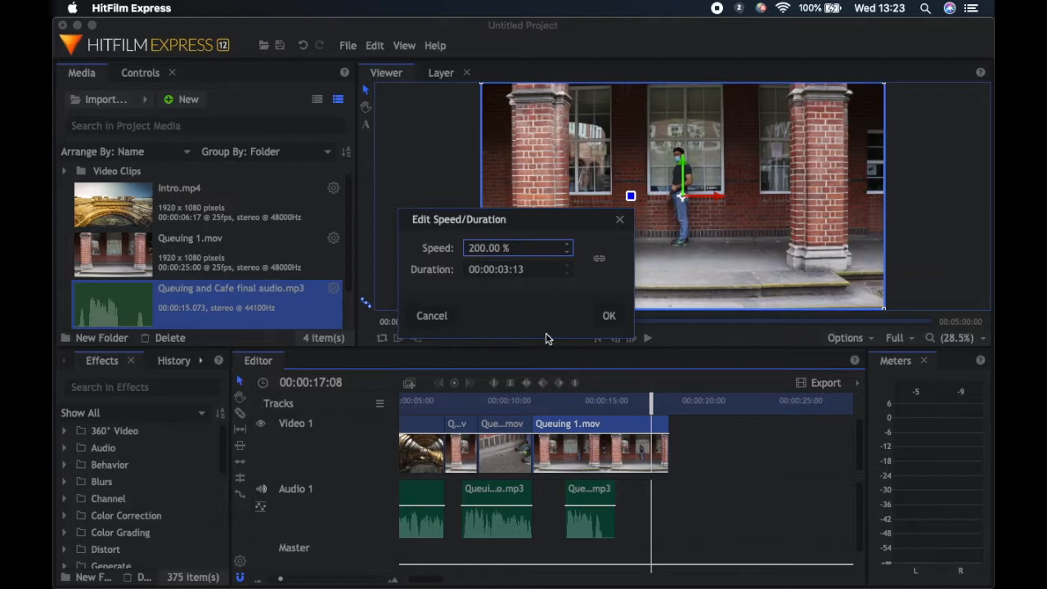
click(610, 316)
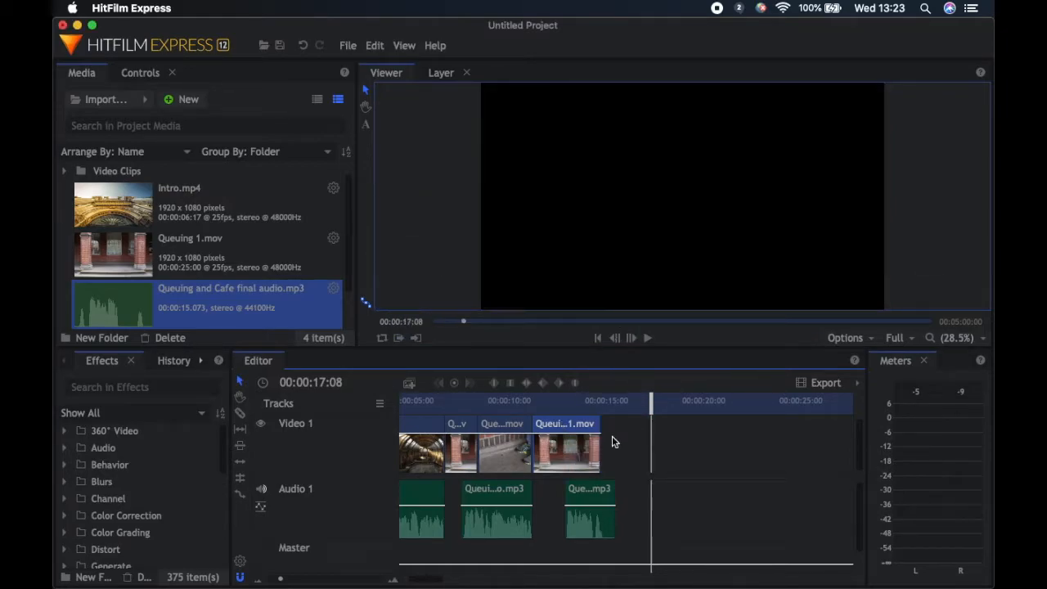
Move the last Queuing and Cafe audio part earlier, under the sped-up Queuing 1 clip, and play back from 00:00:09:17
drag(583, 515, 560, 516)
drag(652, 406, 503, 403)
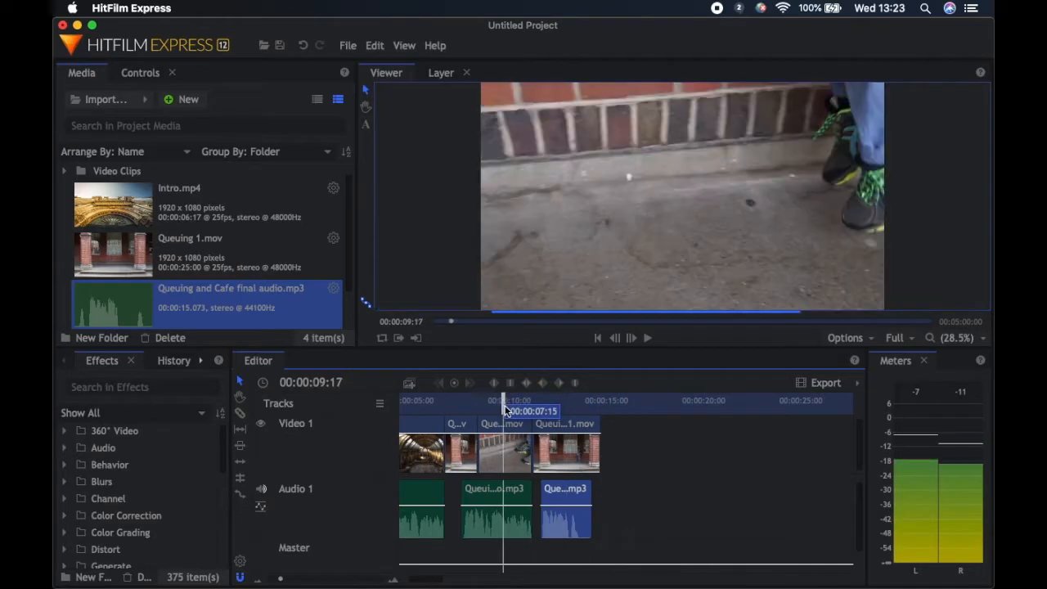
click(647, 341)
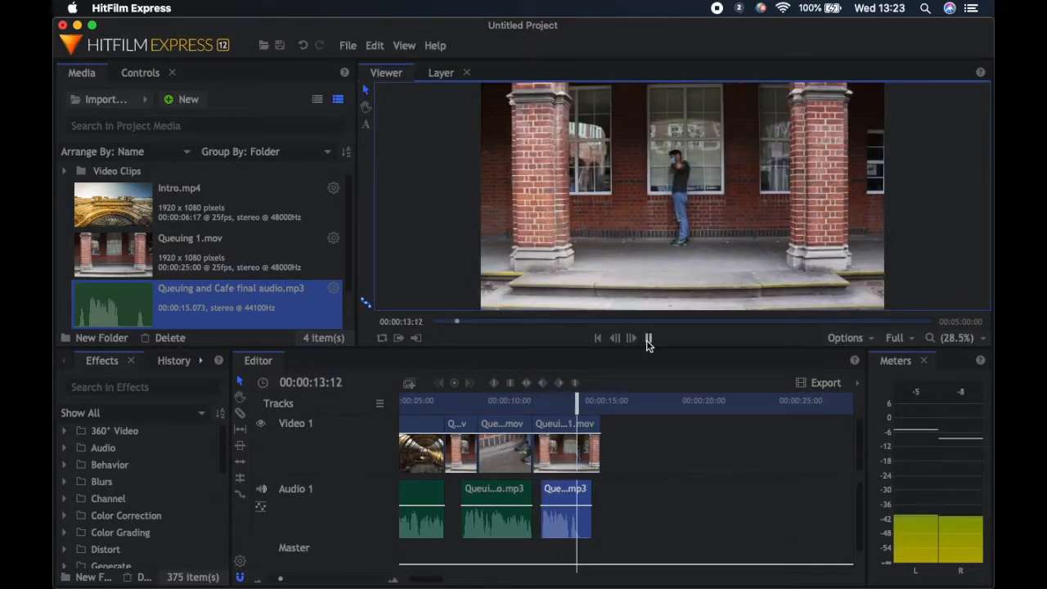
Slice the sped-up Queuing 1 clip at 00:00:14:13
click(565, 448)
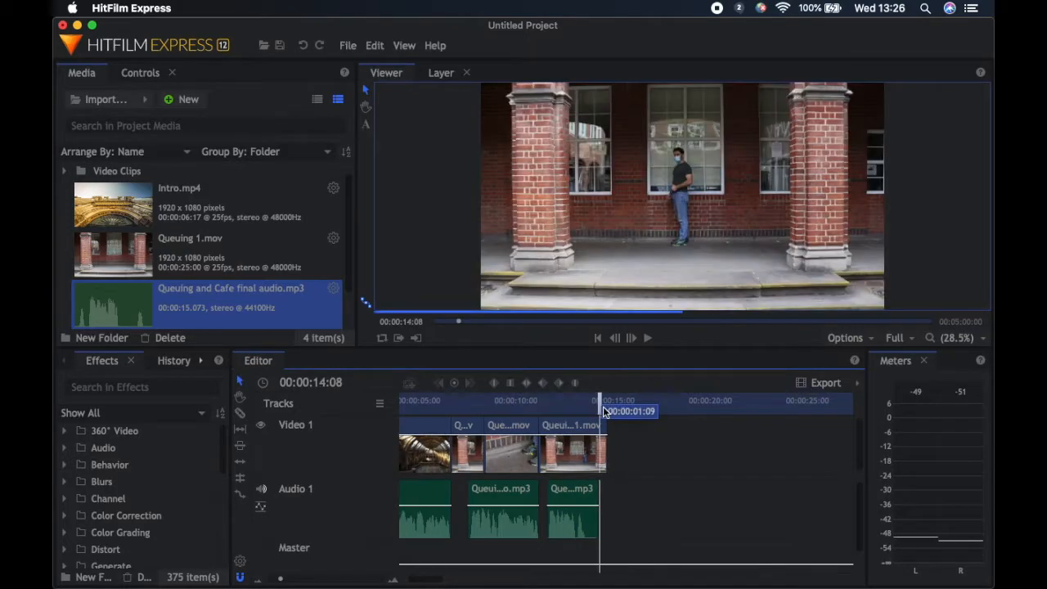
drag(601, 408, 606, 411)
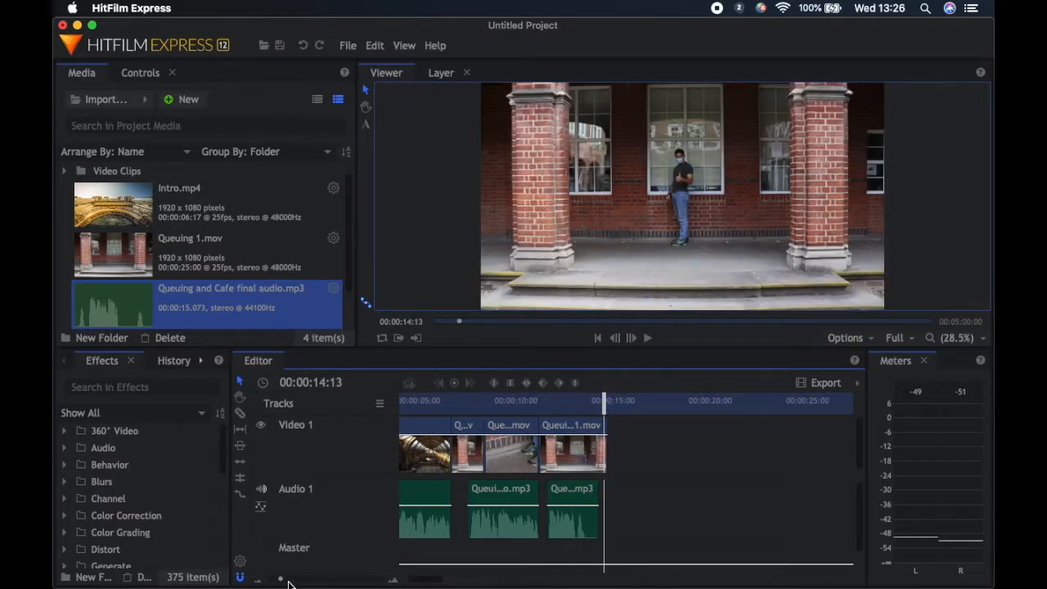
drag(282, 580, 296, 580)
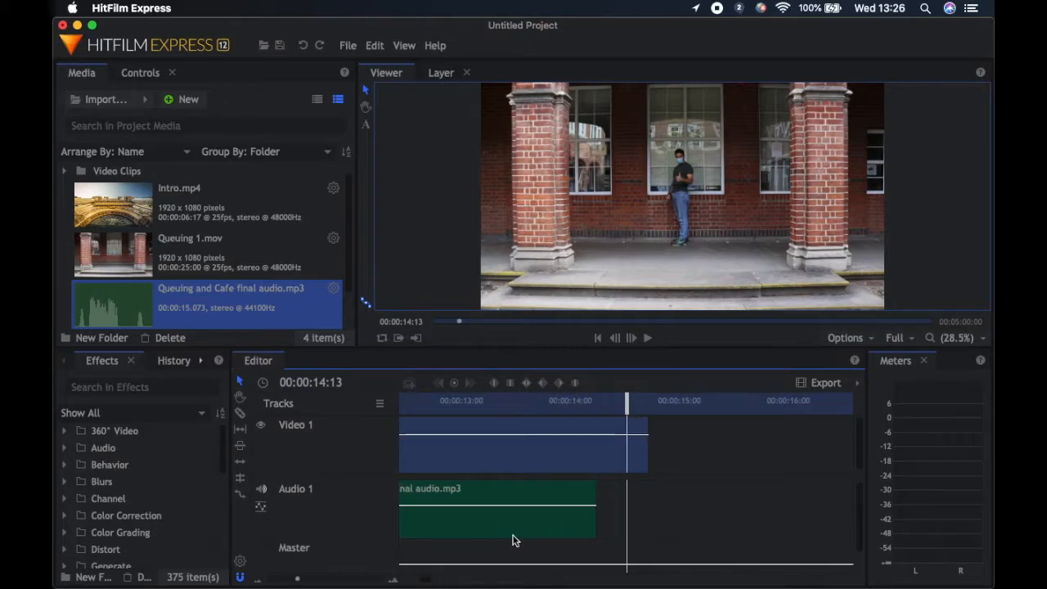
right_click(624, 454)
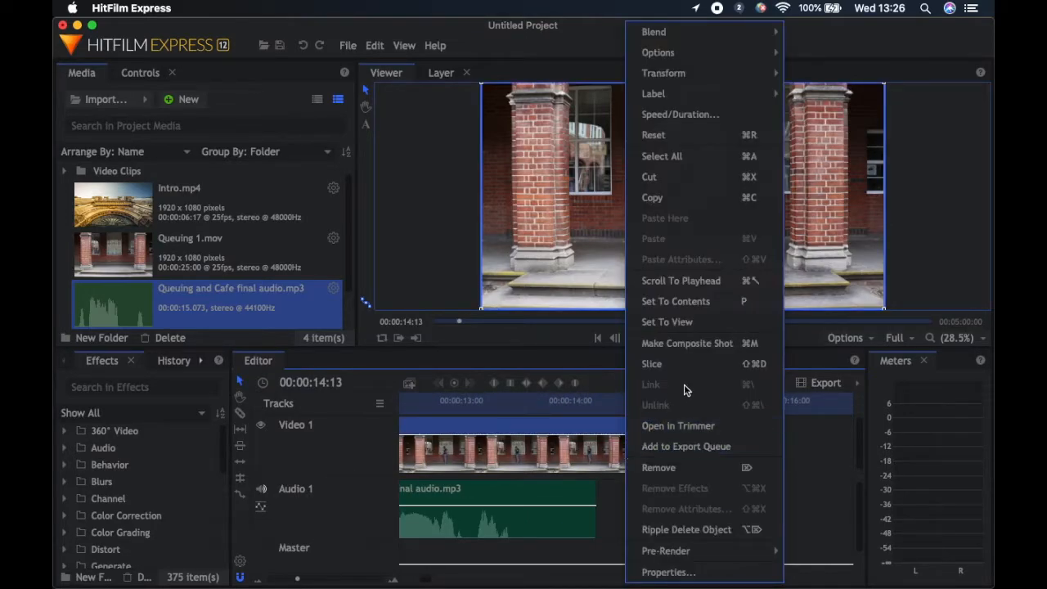
click(679, 364)
Copy the short Queuing 1 piece after the cut and paste it at the end of the video track at 00:00:14:18
right_click(641, 466)
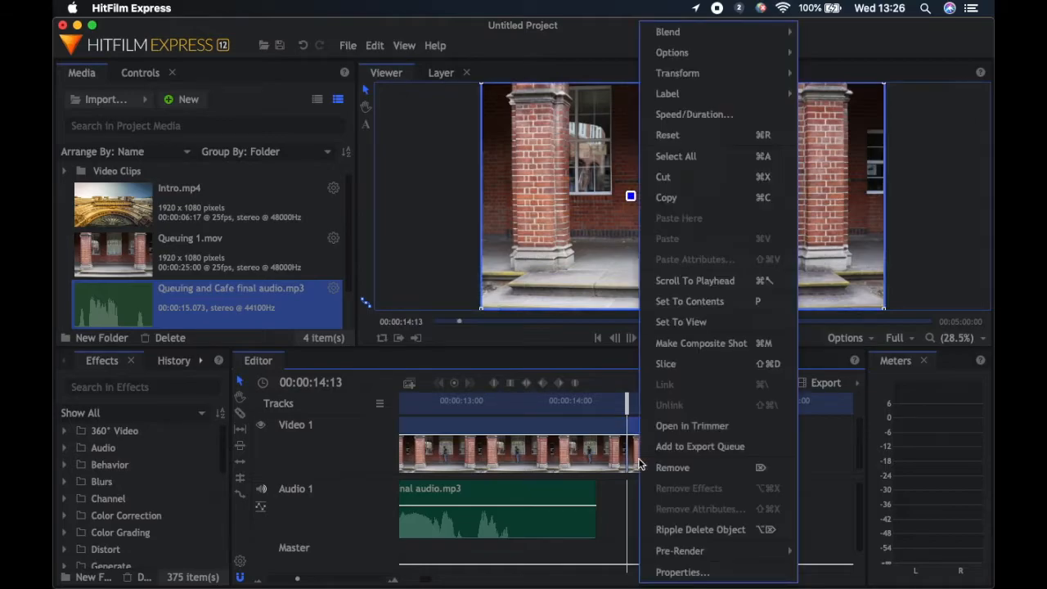
click(699, 197)
click(671, 454)
mouse_move(632, 394)
mouse_down()
mouse_move(663, 399)
mouse_move(650, 400)
mouse_up()
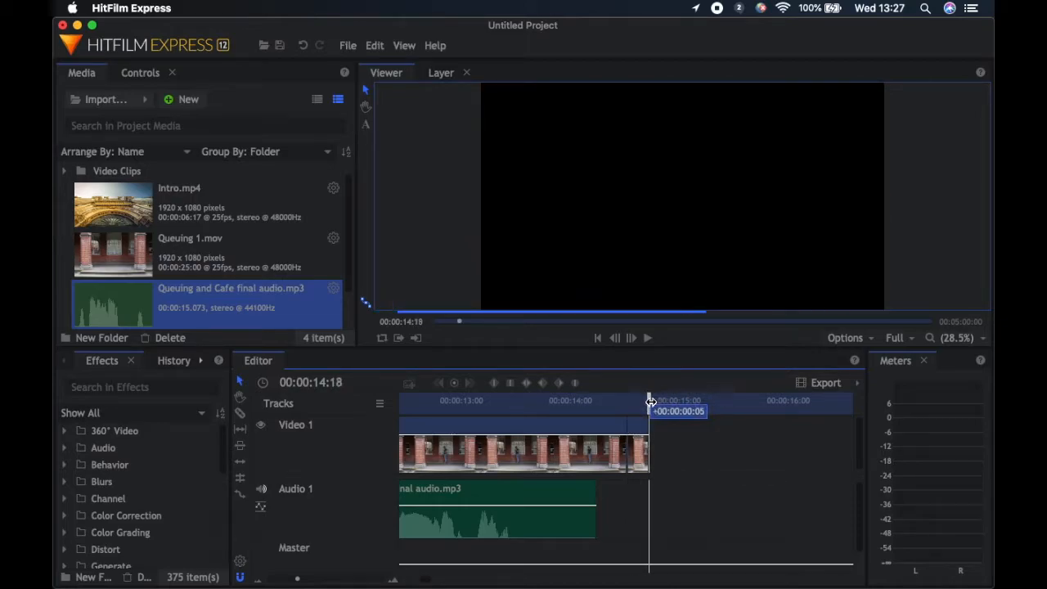
key(super+v)
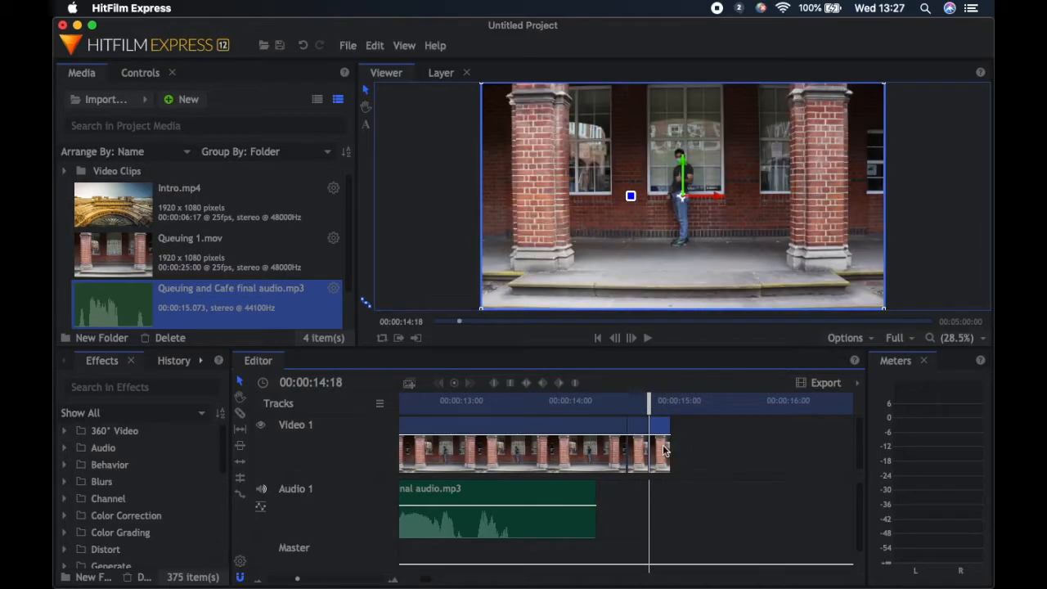
Slow the pasted Queuing 1 piece down to a speed of 60%
right_click(664, 452)
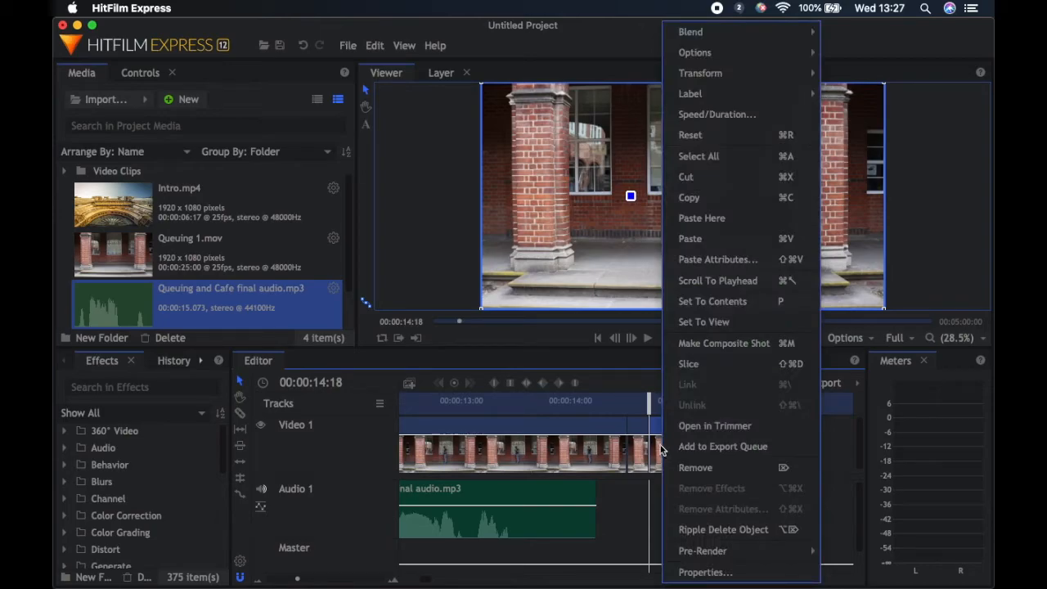
click(708, 115)
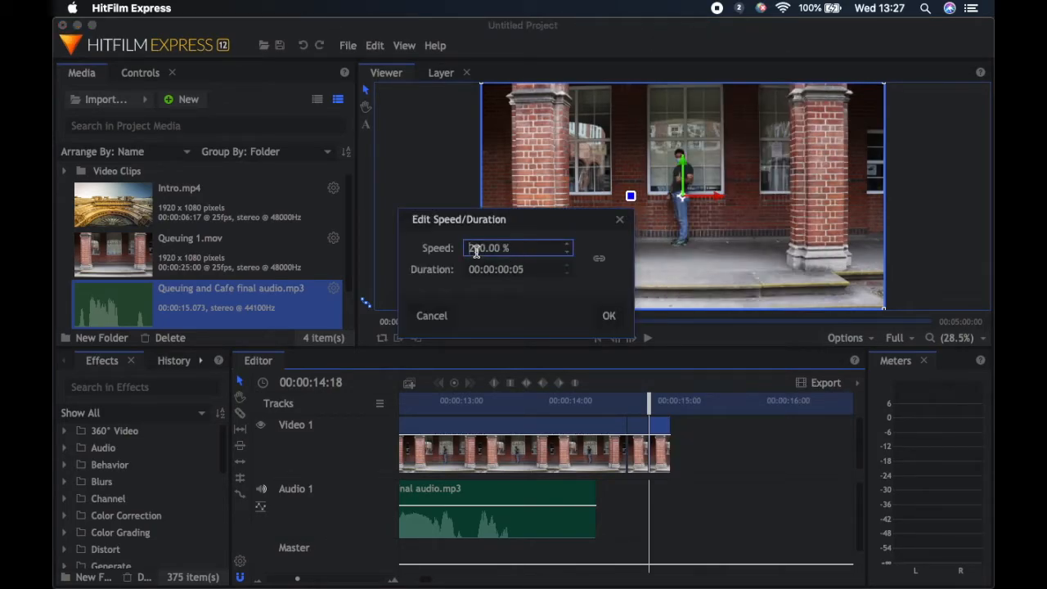
key(BackSpace)
key(Delete)
text(6)
click(616, 325)
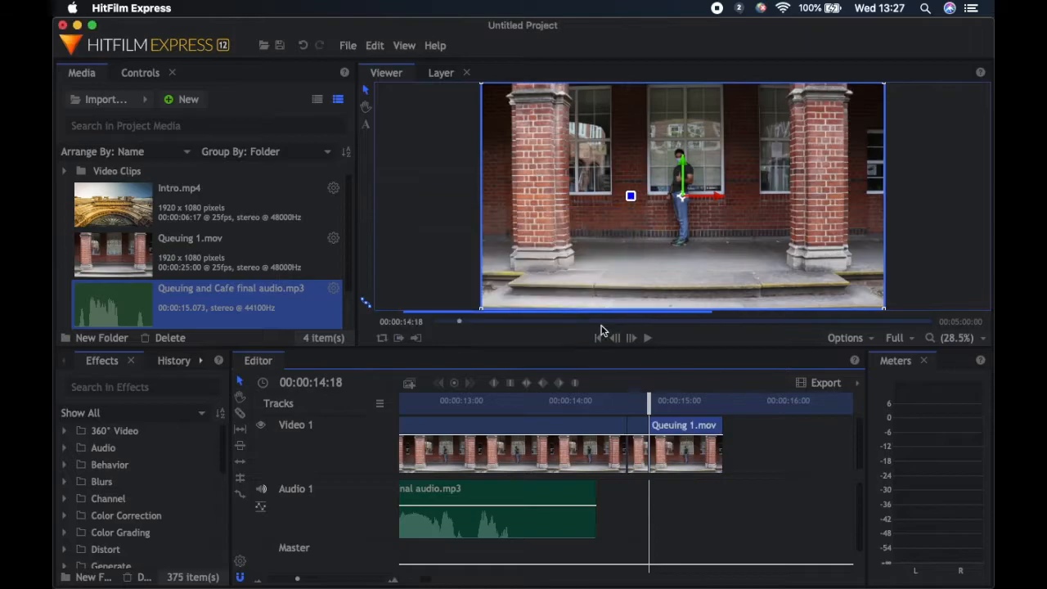
Play back the sequence from 00:00:12:19 and return the playhead to the end of the last Queuing 1 piece
drag(648, 408, 436, 409)
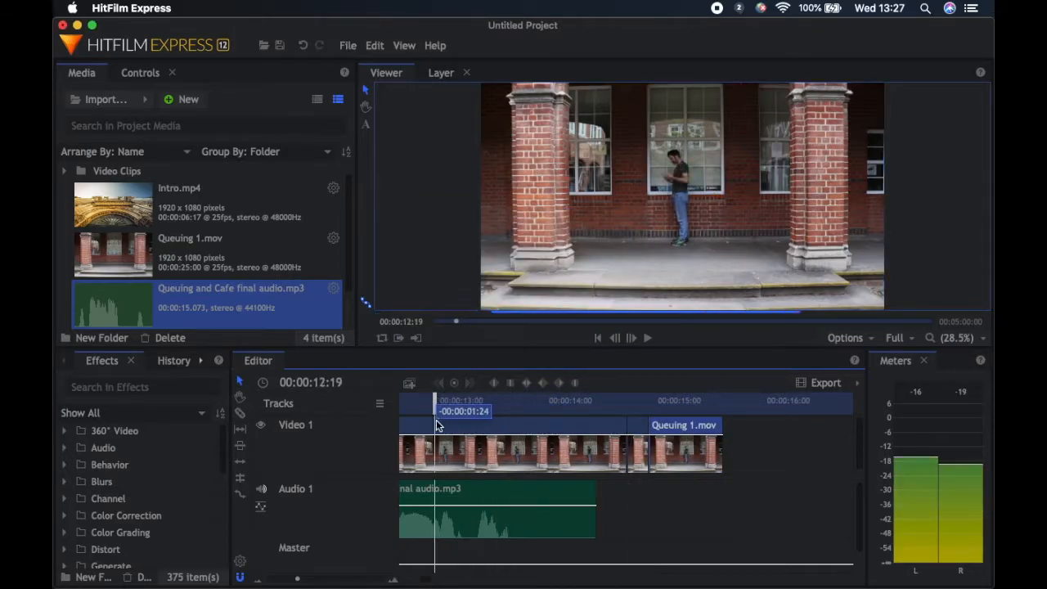
click(646, 347)
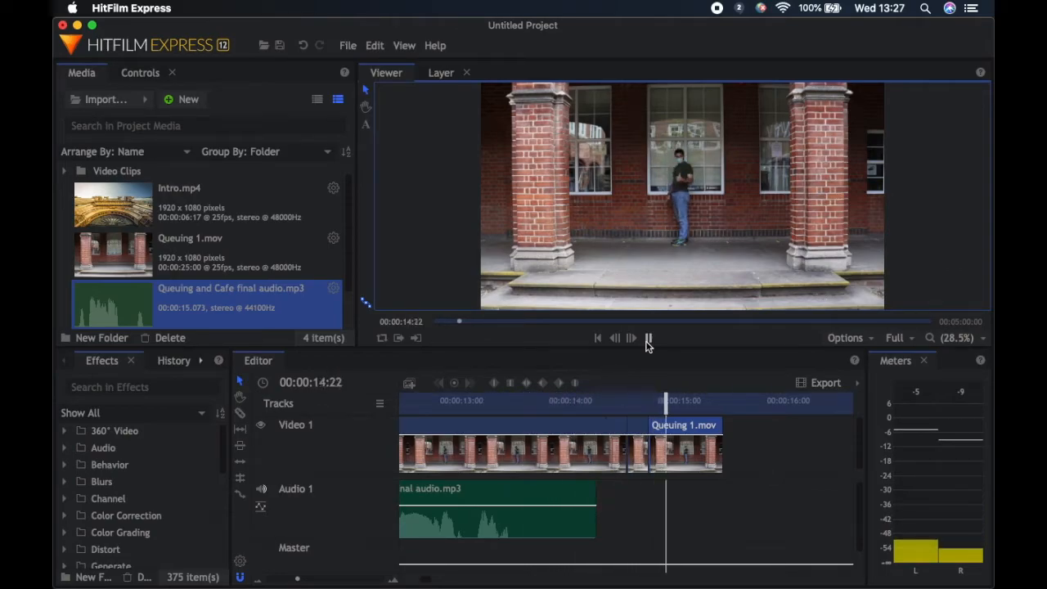
click(648, 345)
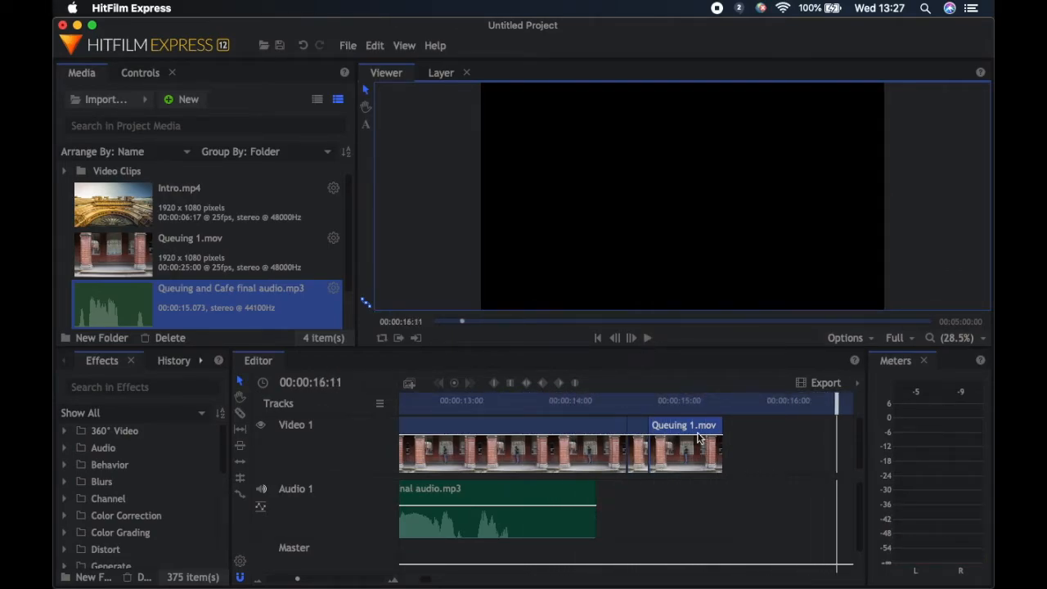
drag(835, 408, 720, 405)
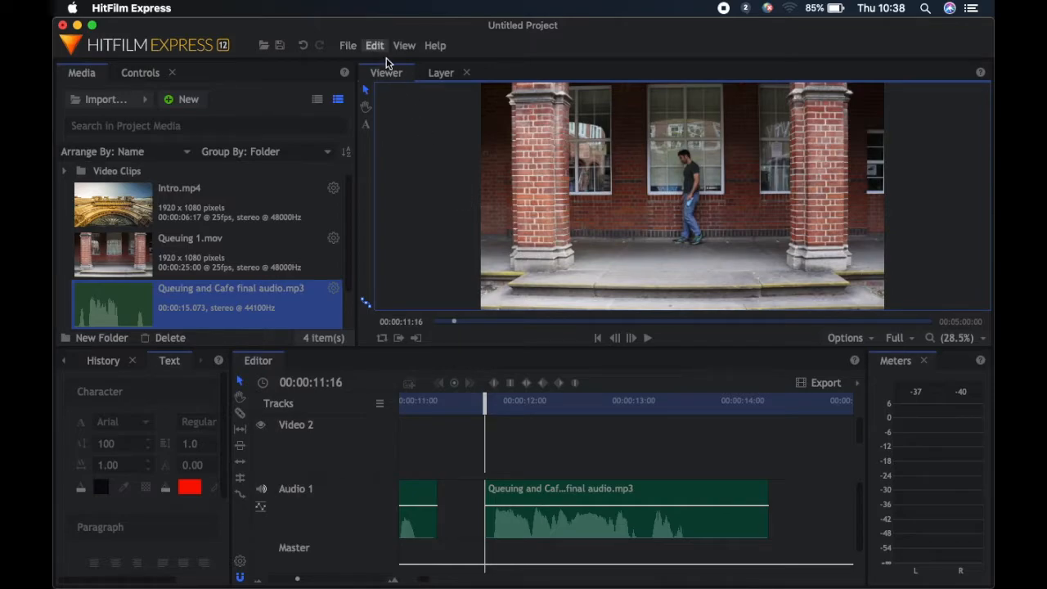
Add the text "Don't forget your mask!" over the lower part of the picture at 00:00:11:16
click(365, 126)
click(585, 264)
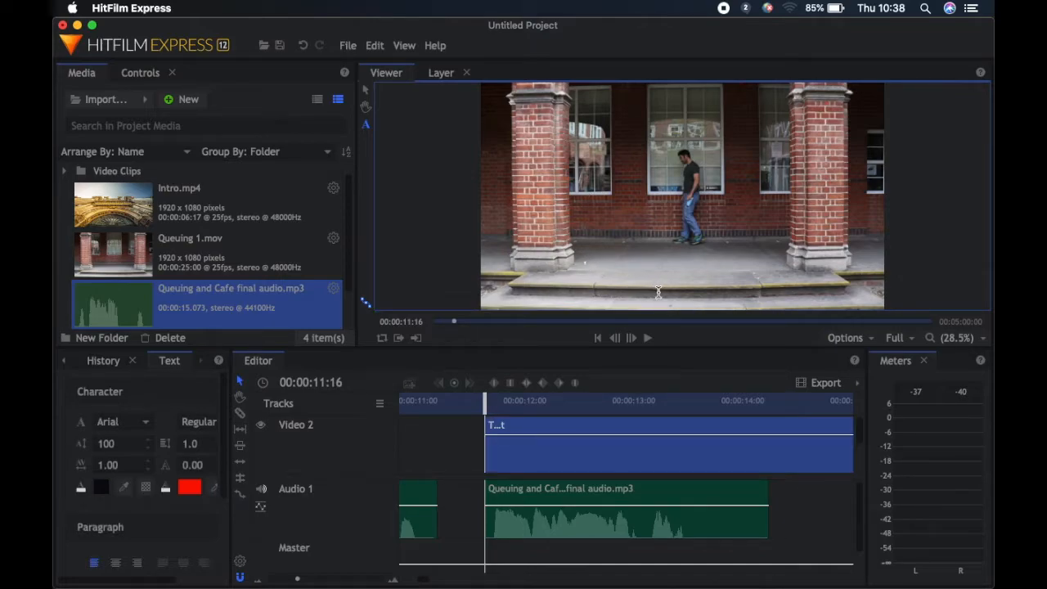
text(D)
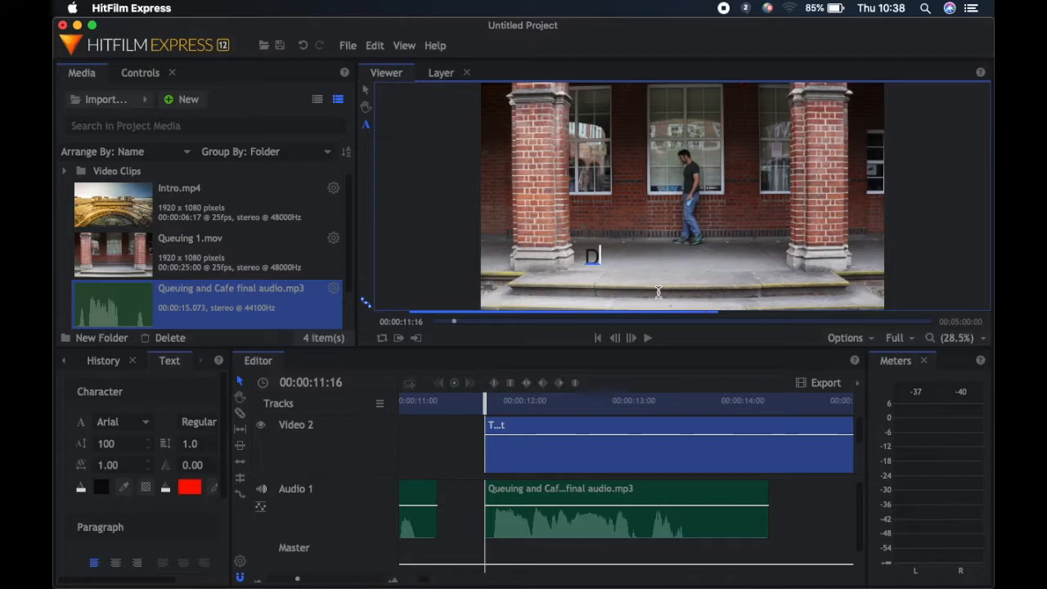
text(on't fo)
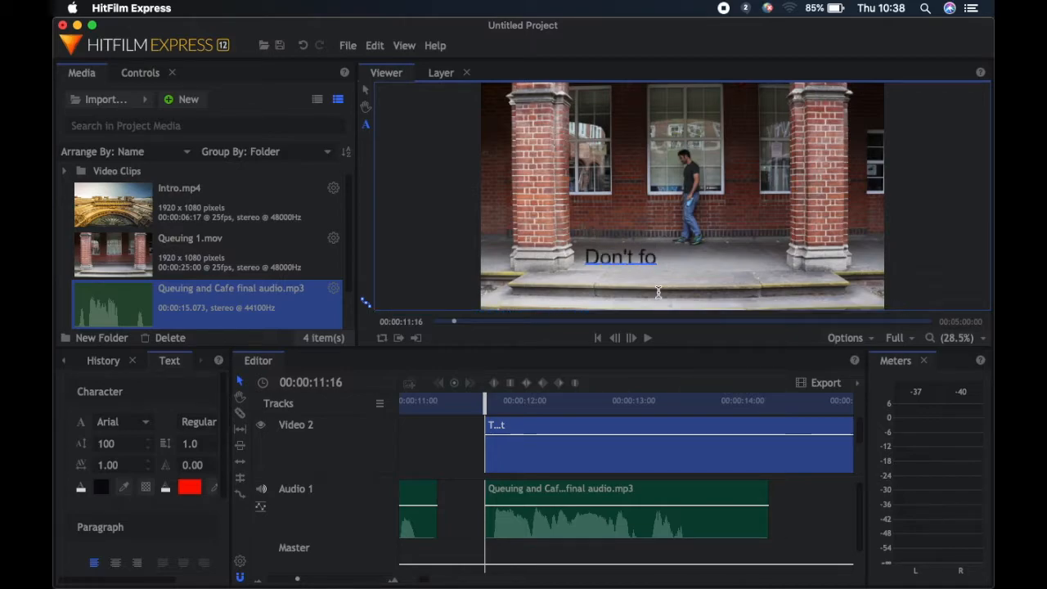
text(rget your mask!)
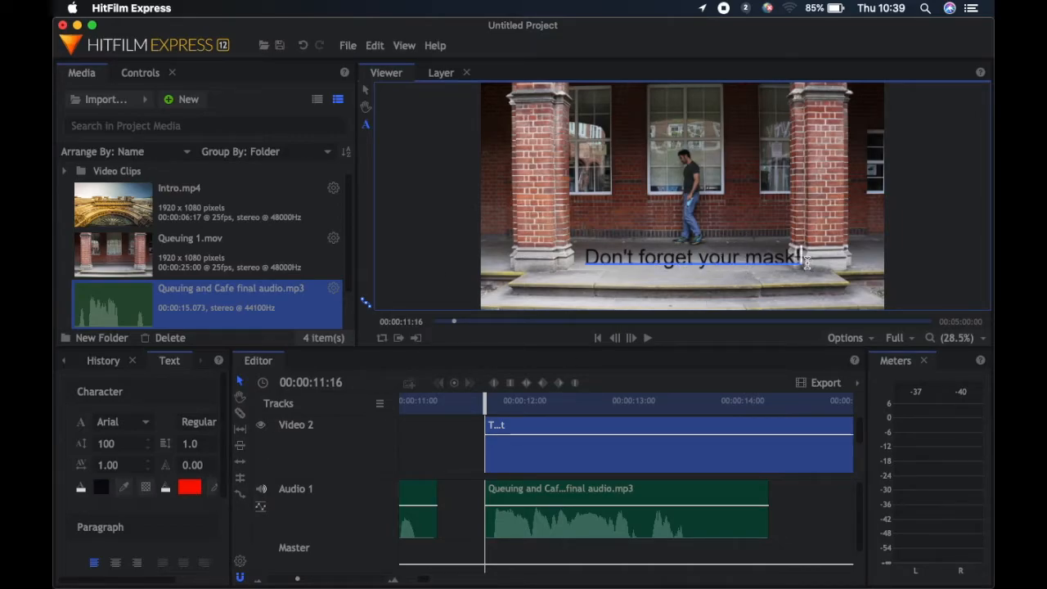
Try the Andale Mono font on the whole "Don't forget your mask!" text and switch it back to Arial
drag(586, 257, 803, 260)
click(143, 422)
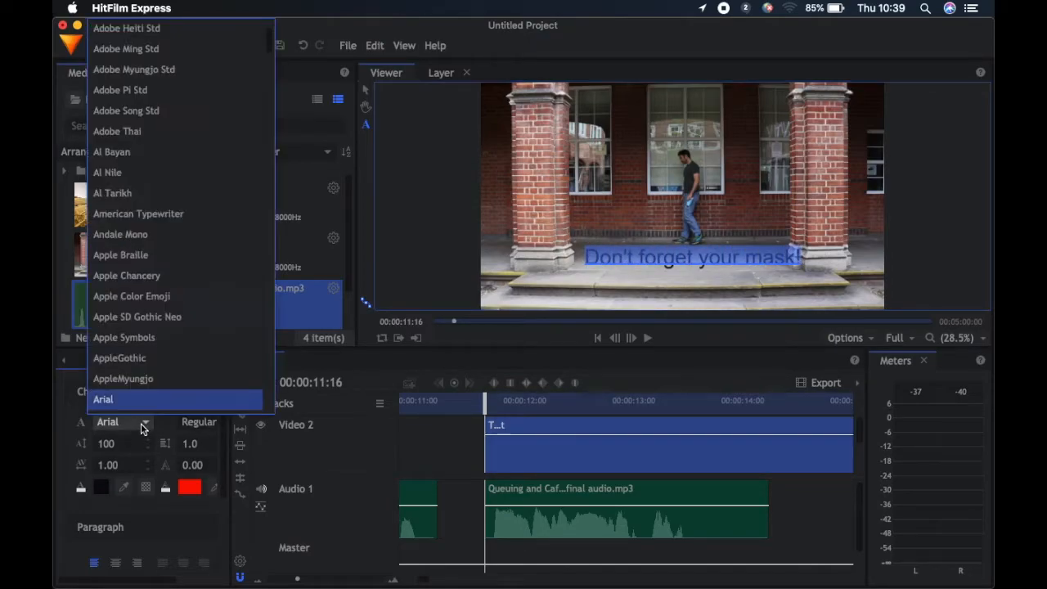
click(146, 234)
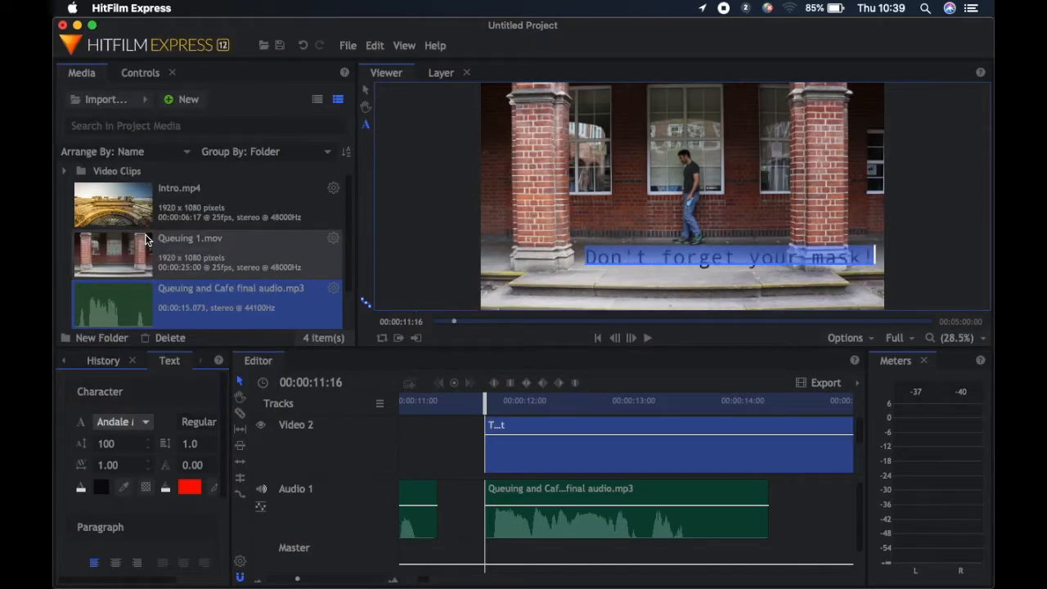
click(106, 422)
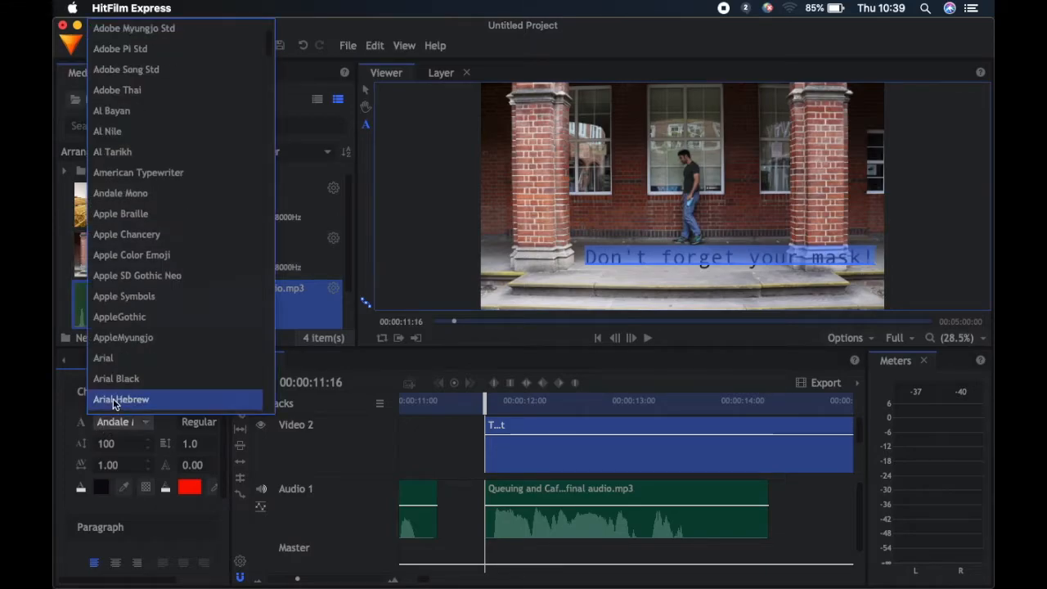
click(111, 359)
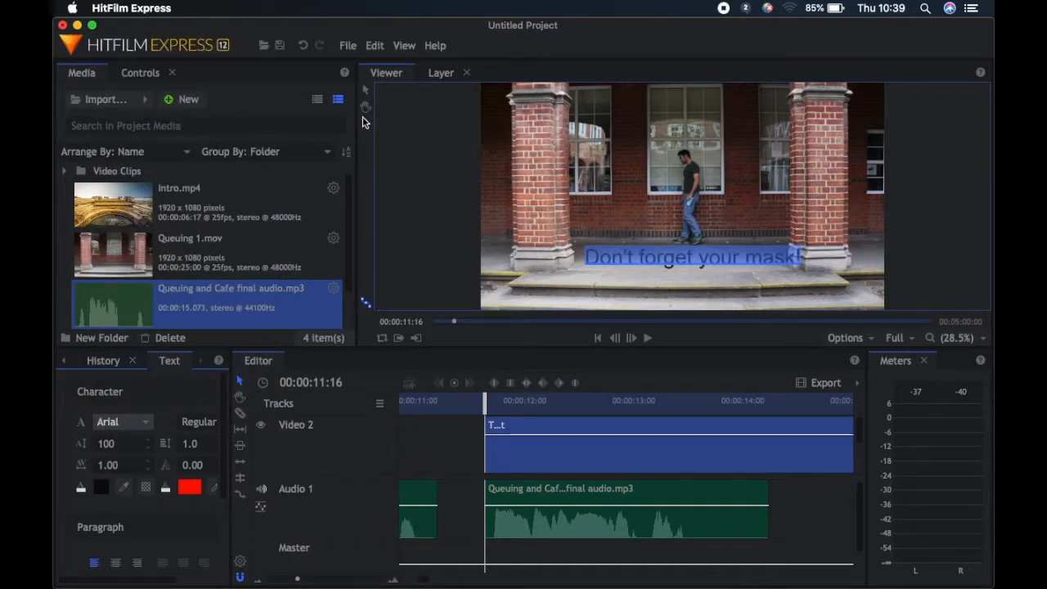
Move the text slightly down and to the left so it sits centred between the two pillars, and deselect it
click(365, 92)
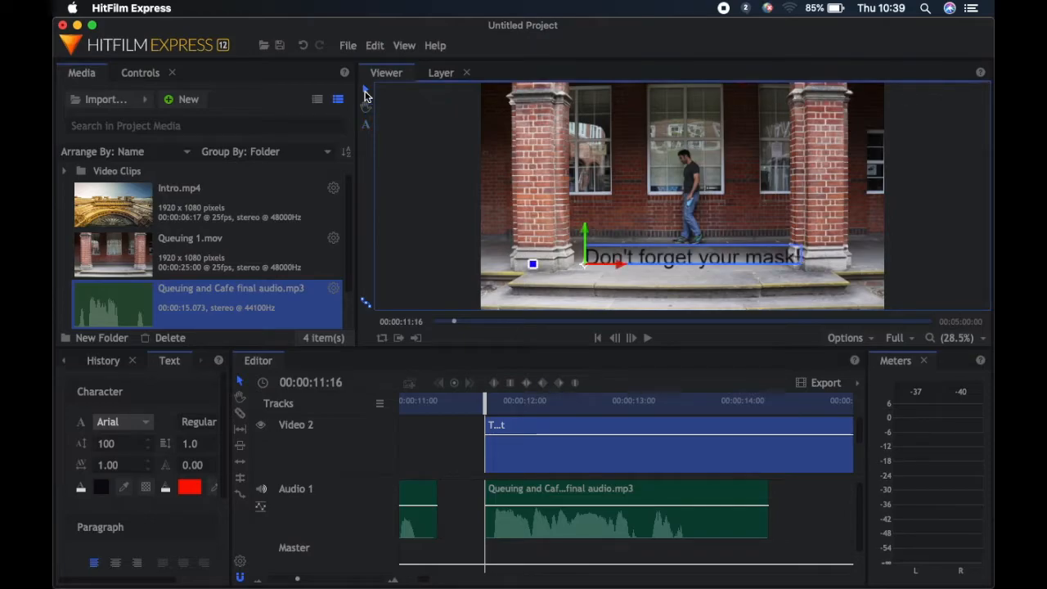
click(662, 258)
drag(659, 259, 649, 262)
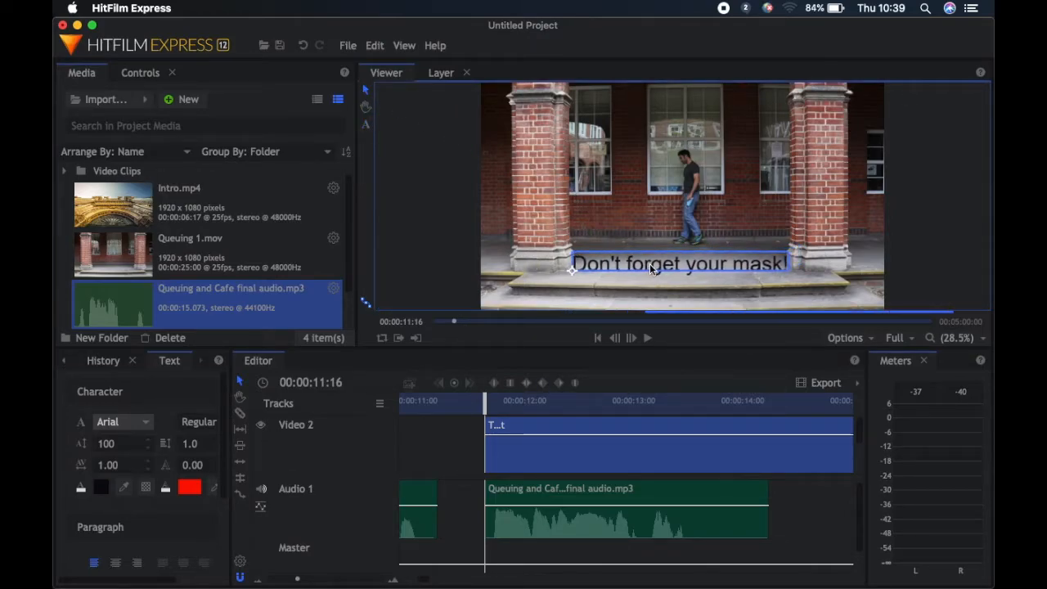
click(461, 446)
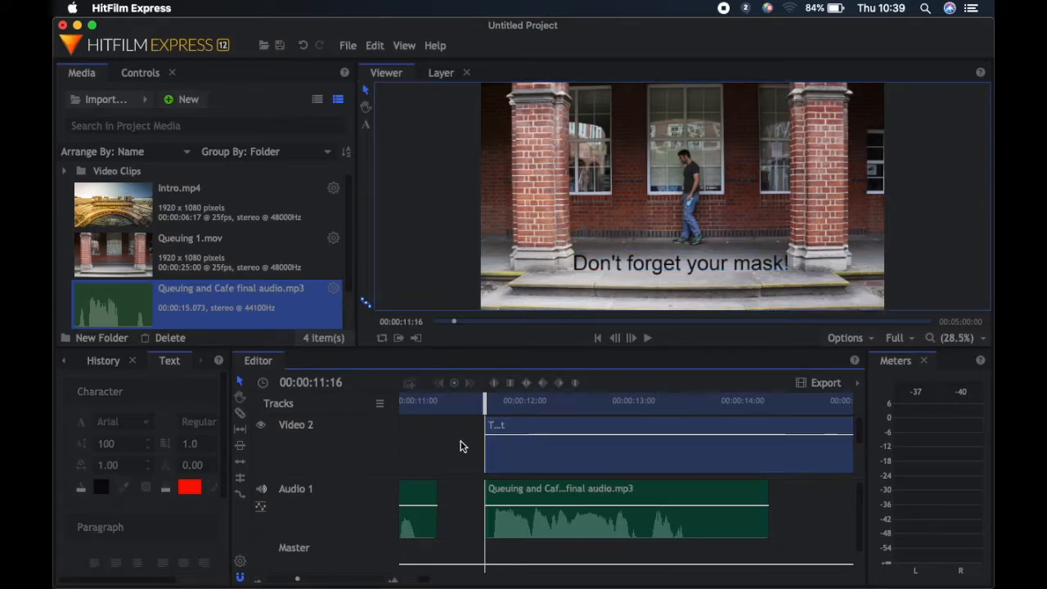
Scrub the playhead from 00:00:11:10 to 00:00:14:22 to check how the text clip lies over the video
click(458, 415)
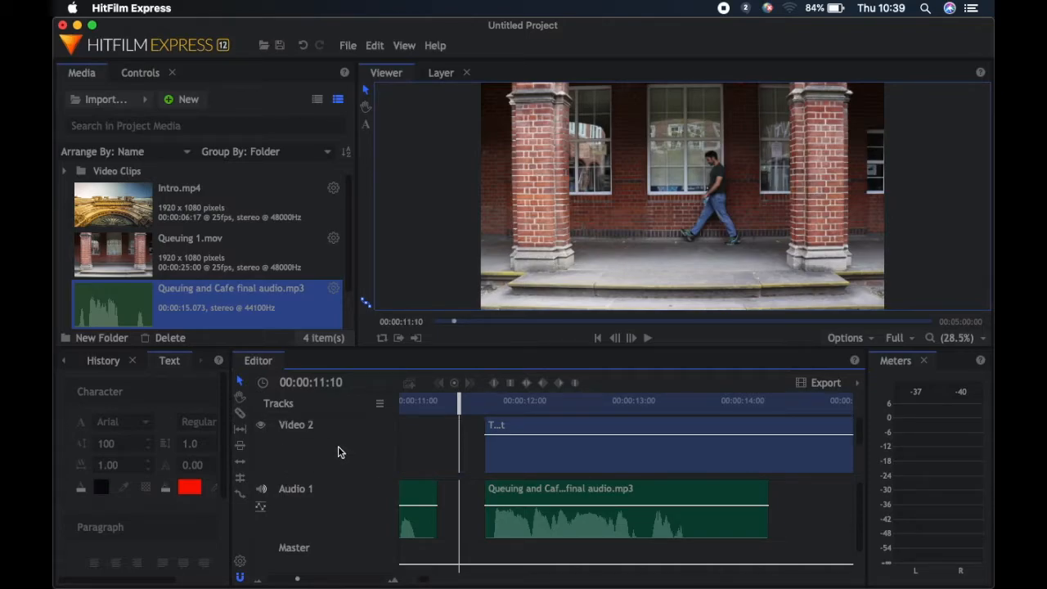
scroll(381, 436, down, 2)
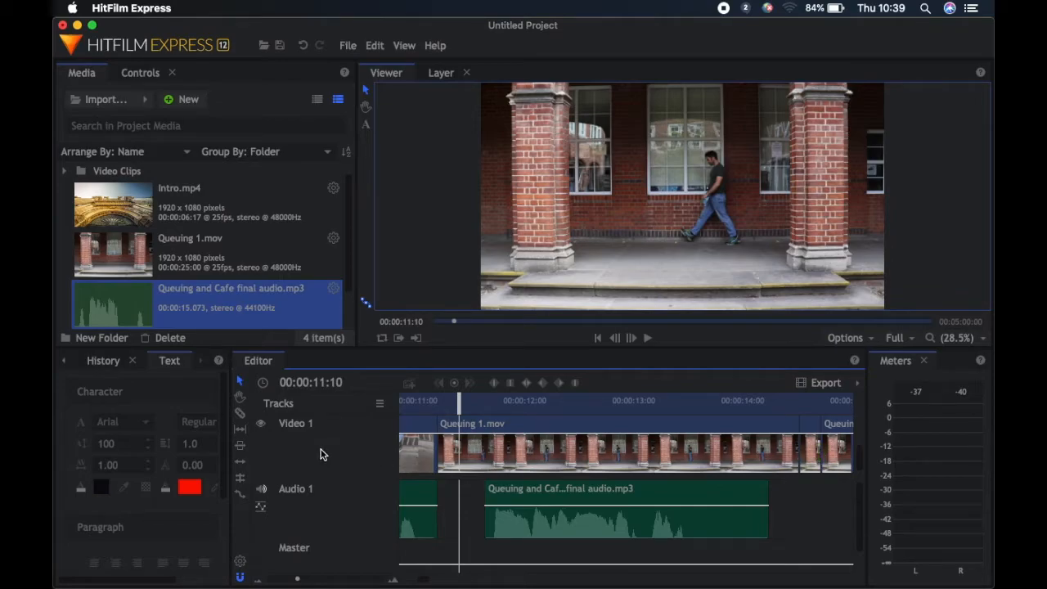
scroll(319, 455, up, 2)
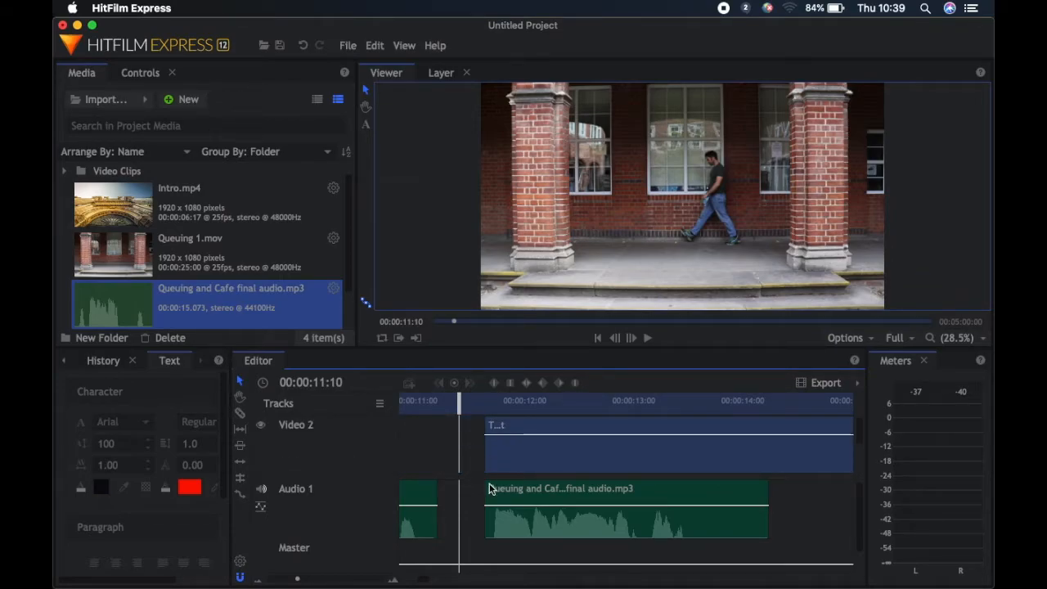
drag(423, 579, 424, 579)
click(656, 401)
drag(656, 404, 780, 404)
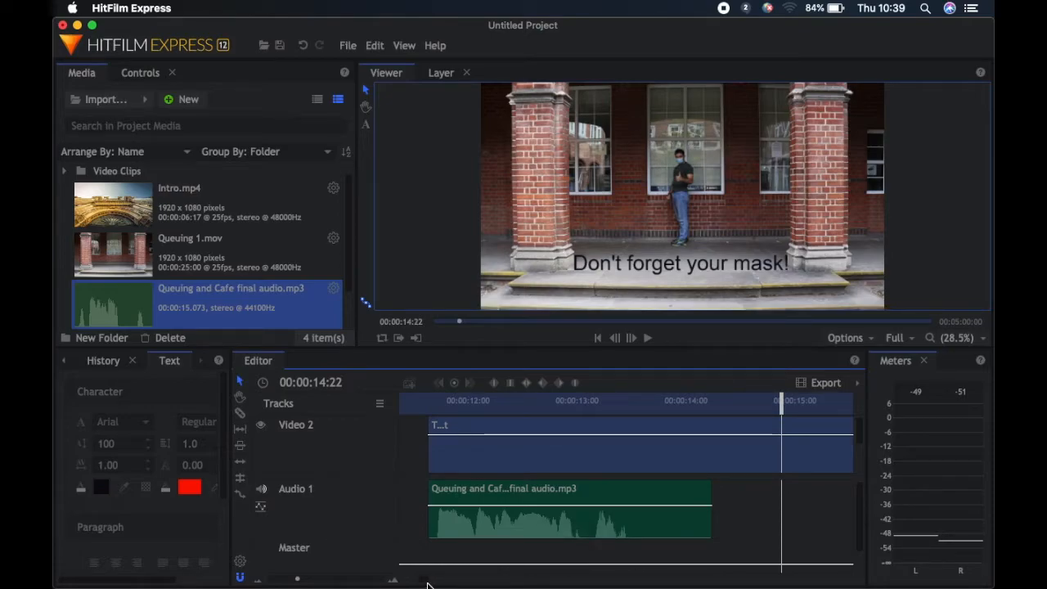
Split the text clip at 00:00:15:10, where the last Queuing 1 piece ends, and delete the part after it
scroll(425, 581, right, 5)
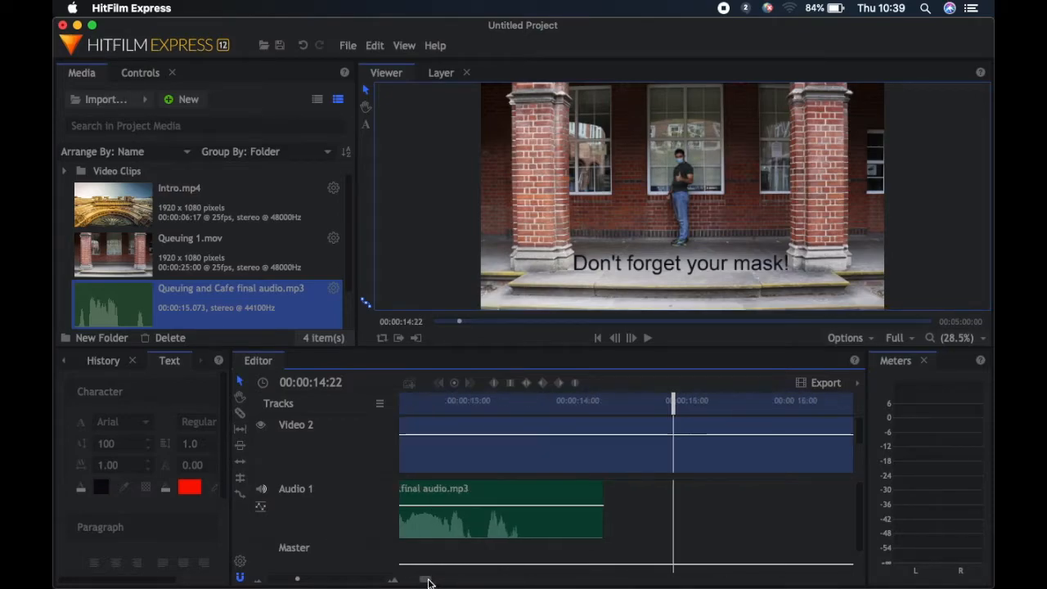
scroll(584, 449, down, 3)
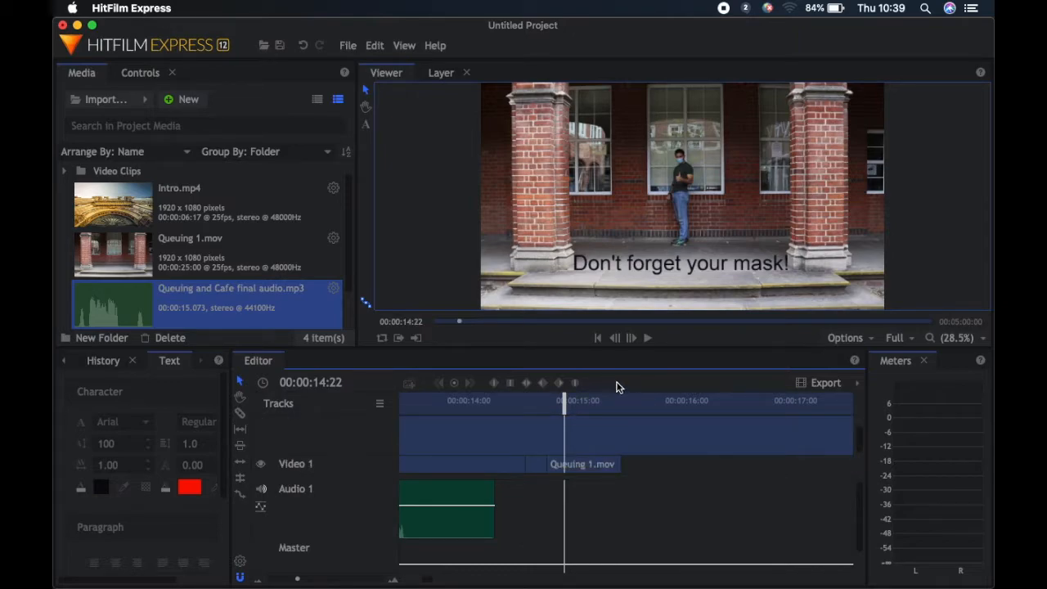
drag(564, 406, 620, 413)
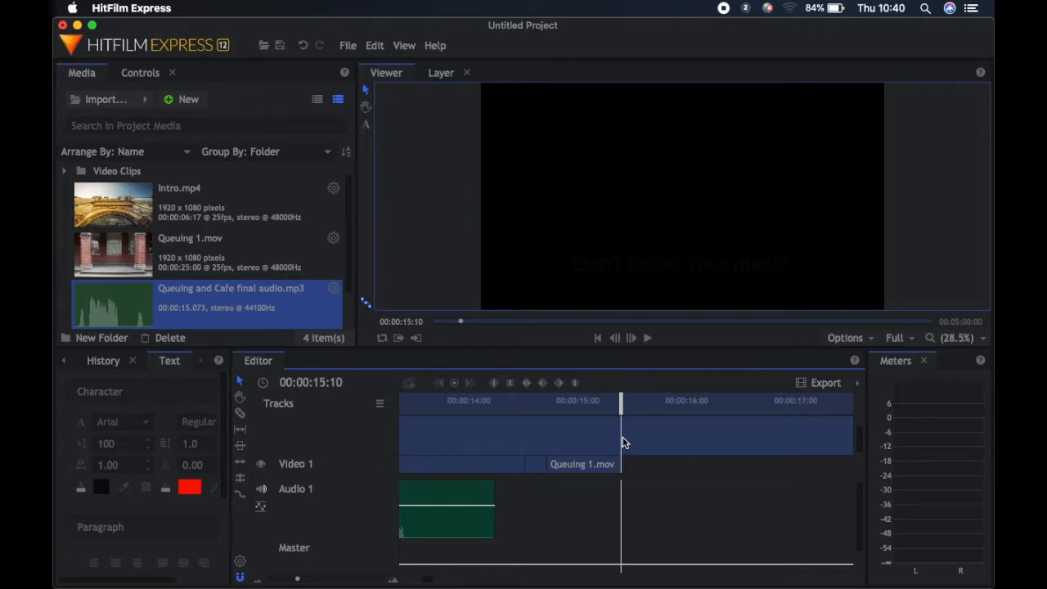
right_click(622, 439)
click(643, 347)
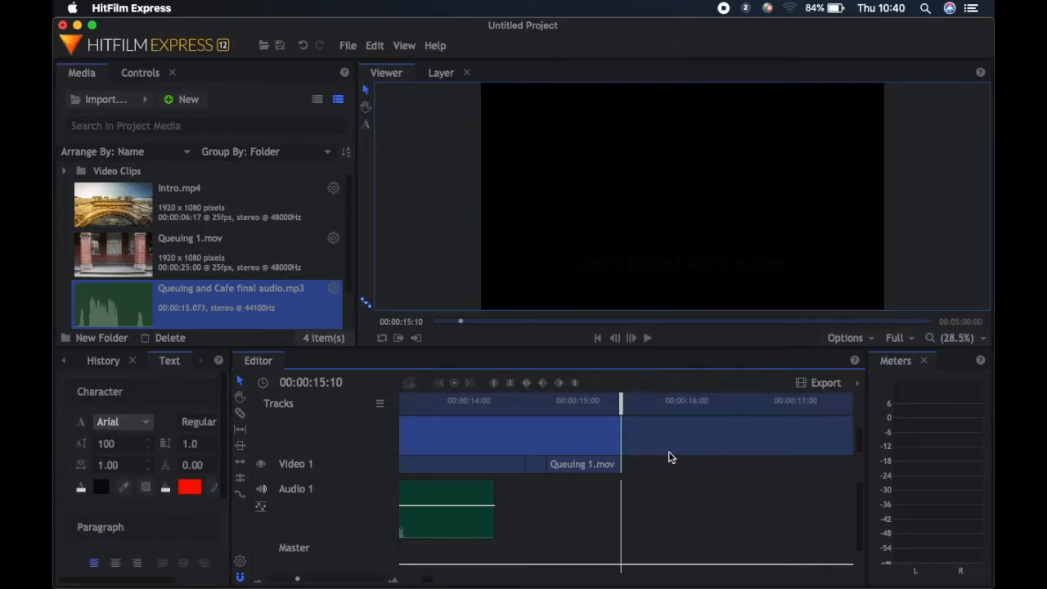
click(675, 449)
key(Delete)
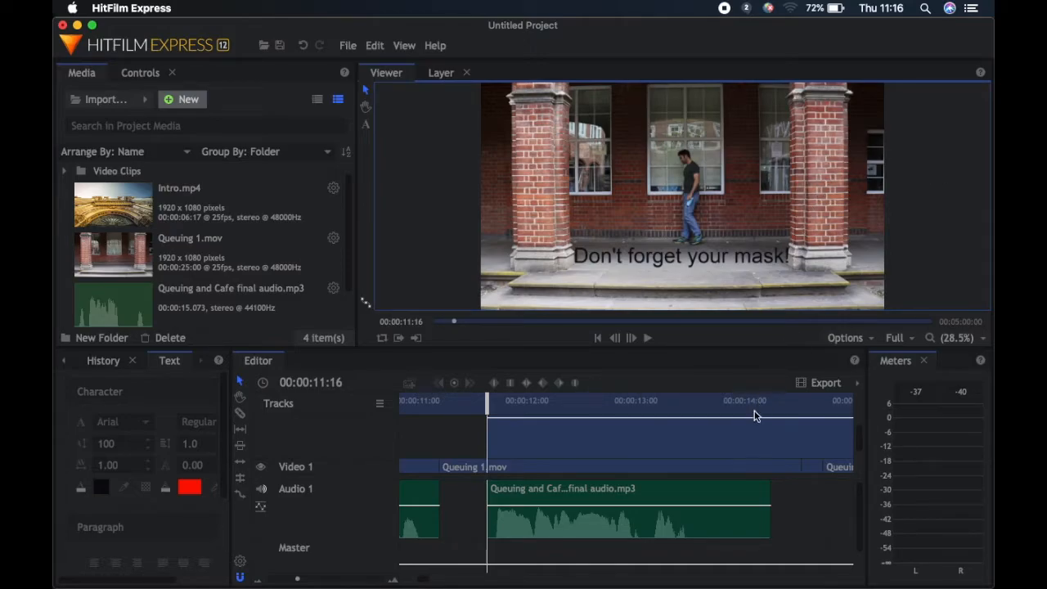
Delete the "Don't forget your mask!" text clip and create a 30-second composite shot named Composite Shot 1 at 1080p Full HD @ 25 fps
click(739, 443)
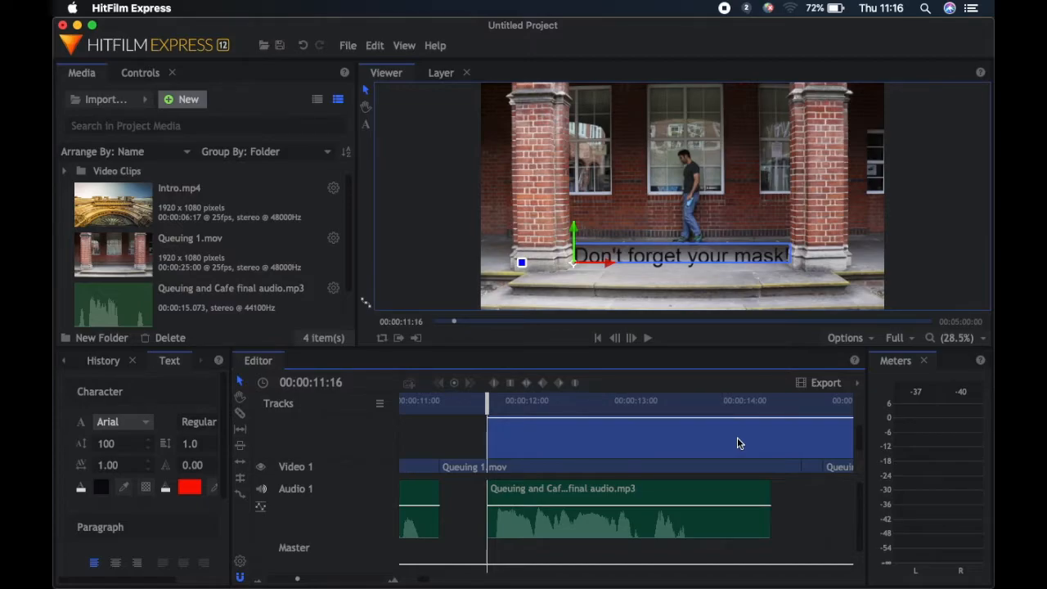
key(Delete)
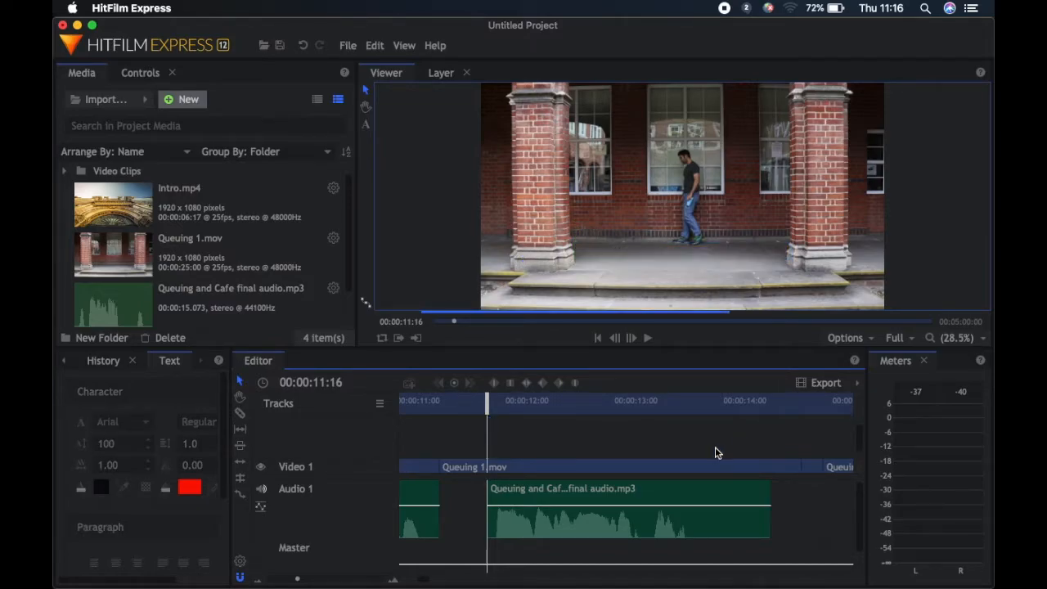
click(182, 98)
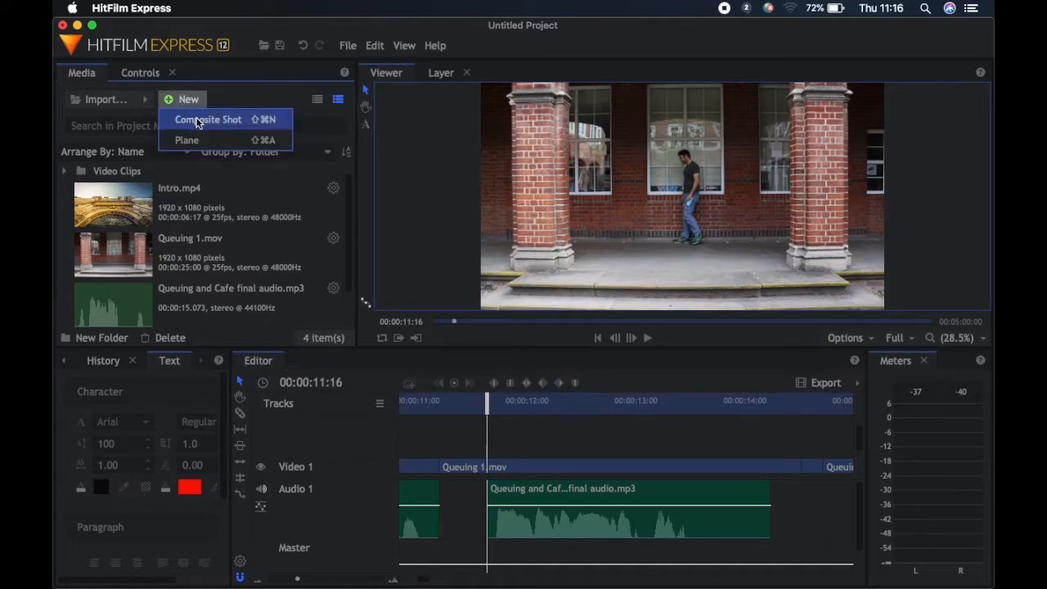
click(222, 117)
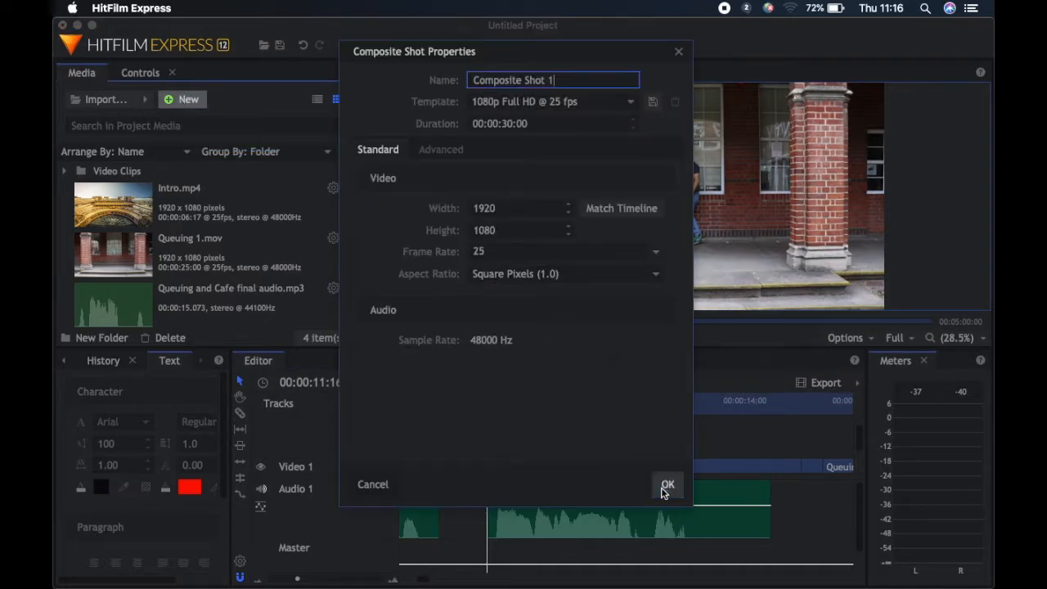
key(Return)
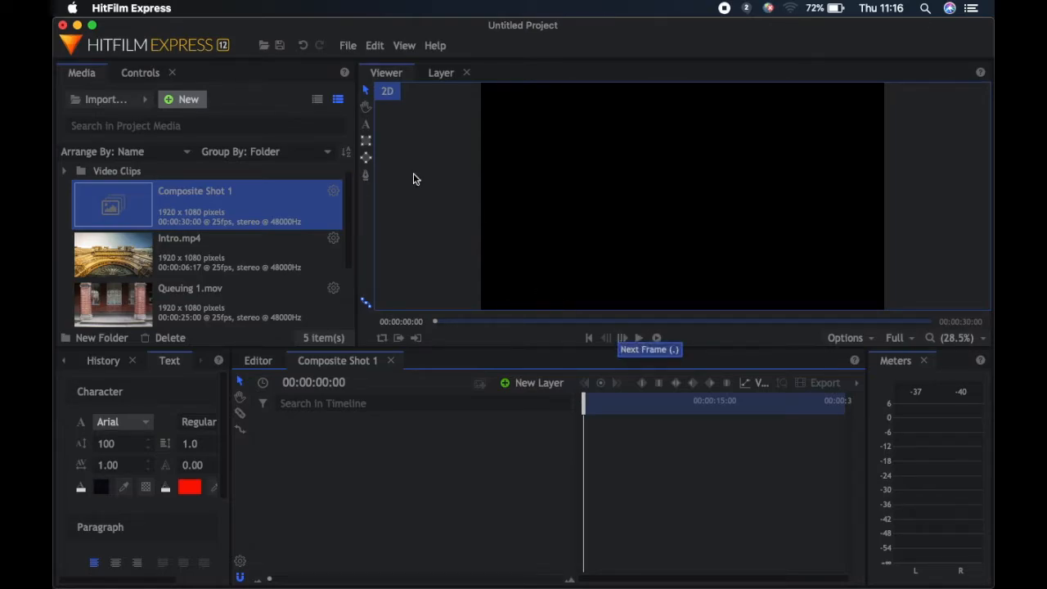
Add the text "Don't forget to wear your mask" in the middle of the composite shot's frame
click(365, 124)
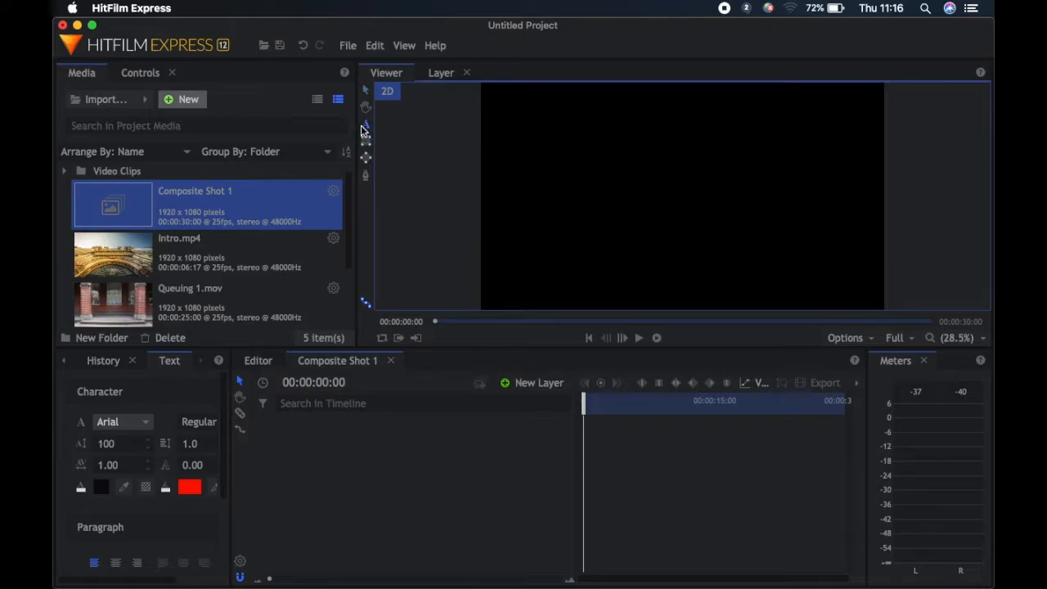
click(569, 201)
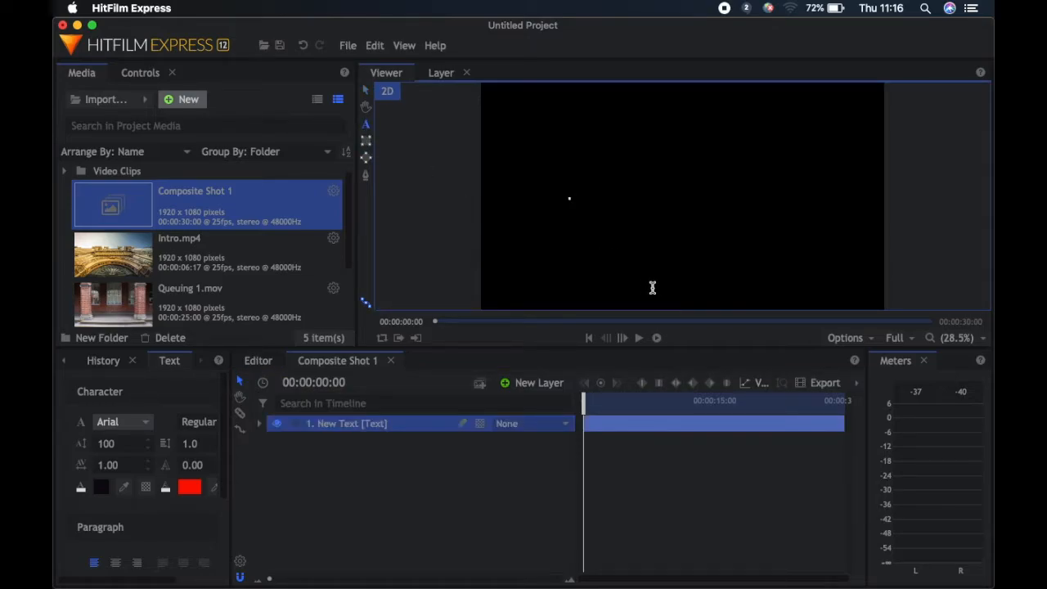
text(Don't forg)
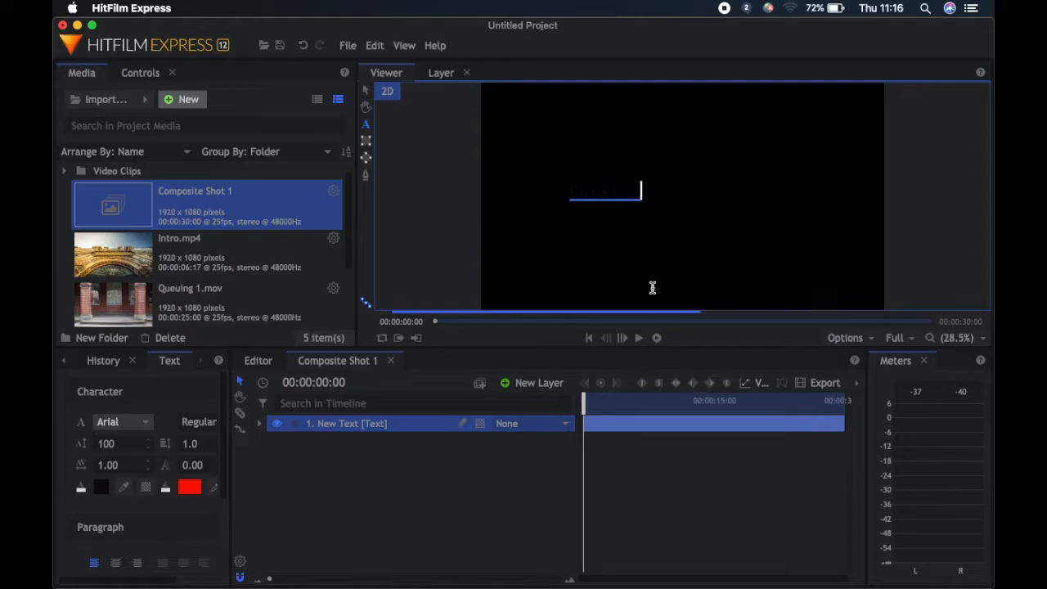
text(et to subscribe)
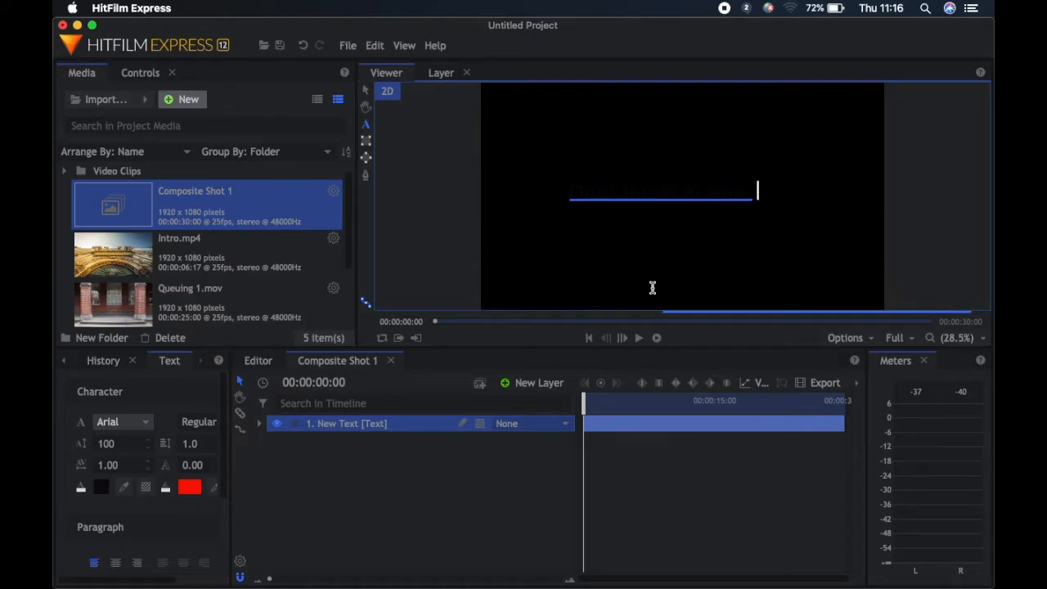
text(operly)
Change the font colour of the whole "Don't forget to wear your mask" text to near-white at 100% opacity
click(573, 189)
drag(572, 190, 865, 191)
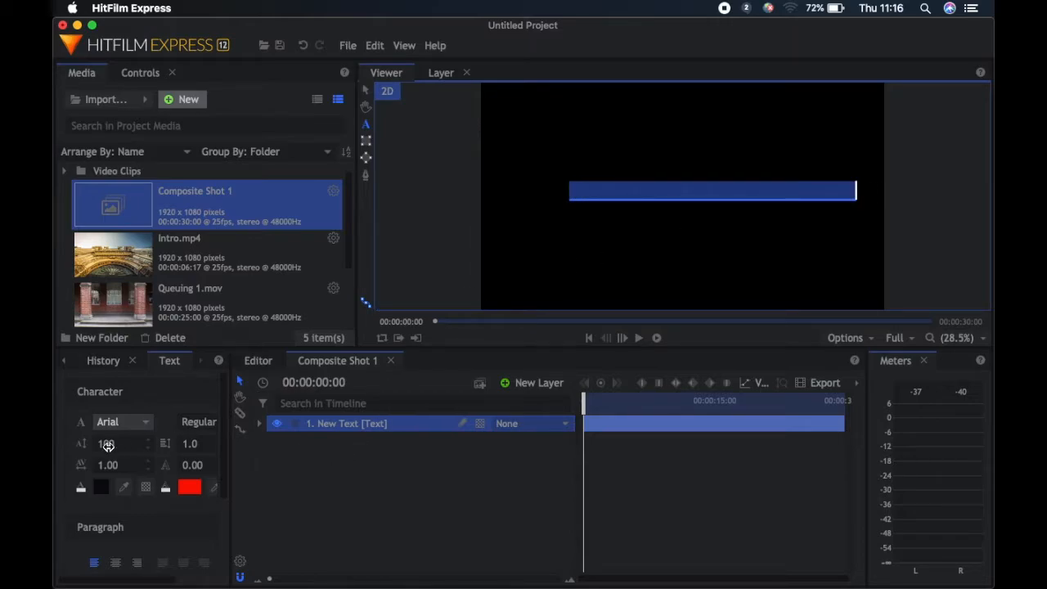
click(102, 489)
drag(57, 481, 56, 476)
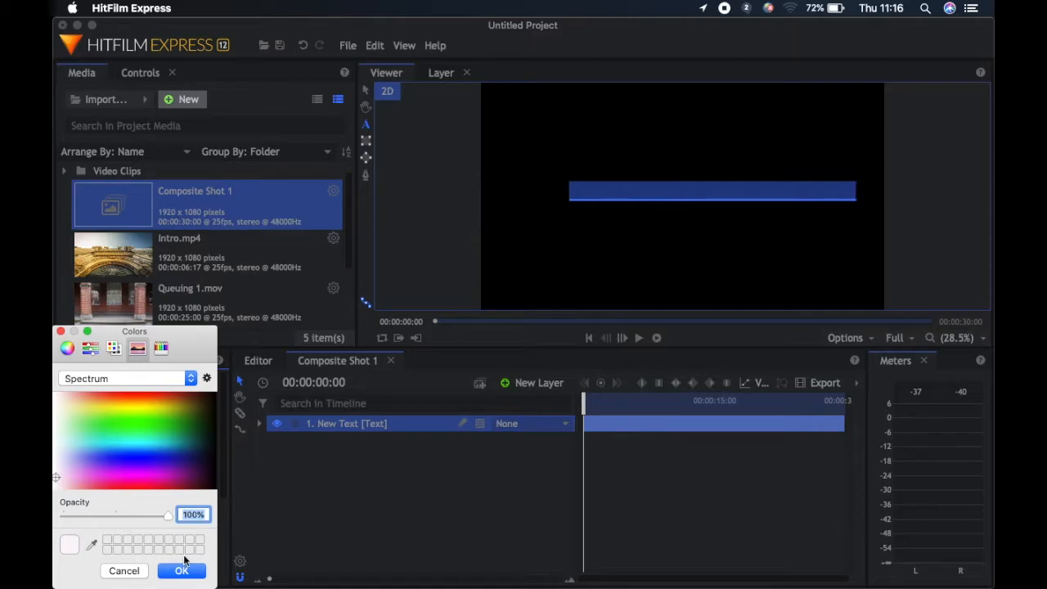
click(182, 565)
click(815, 193)
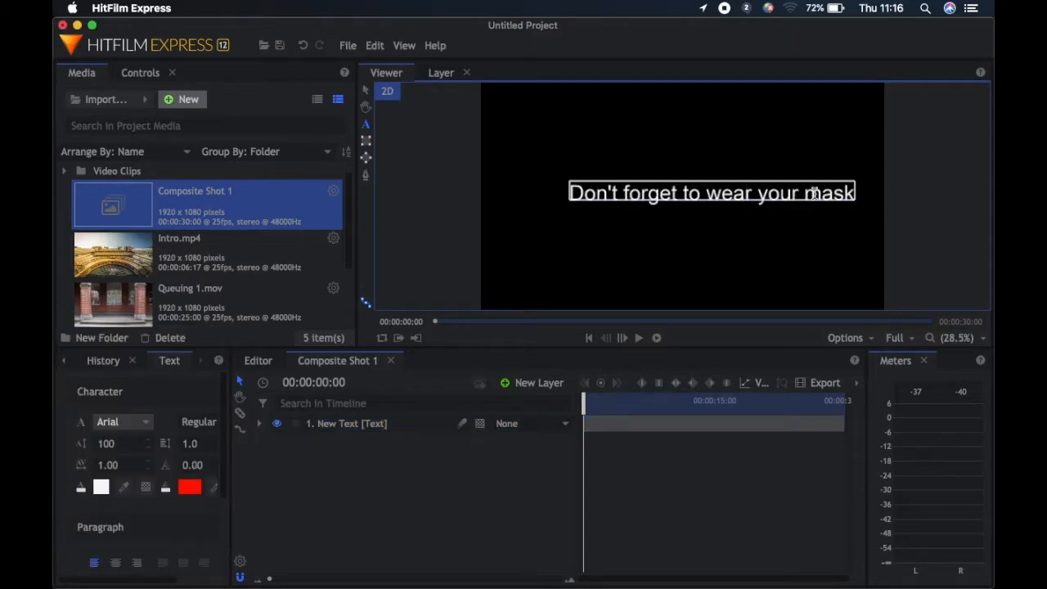
Move the text down and completely out of the frame past its left edge, to position about -2359, -495
click(364, 92)
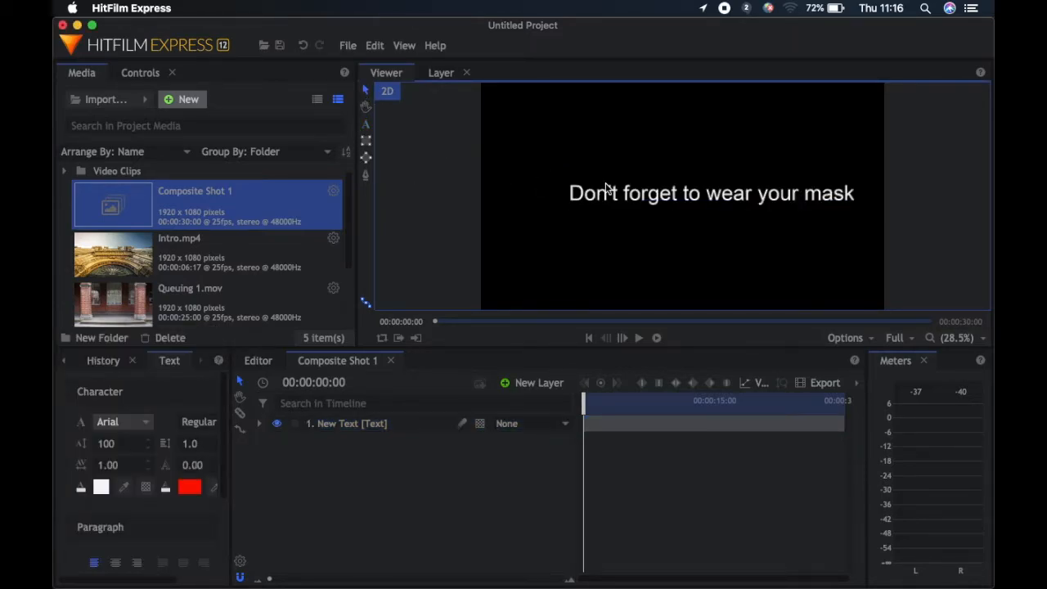
drag(656, 202, 533, 271)
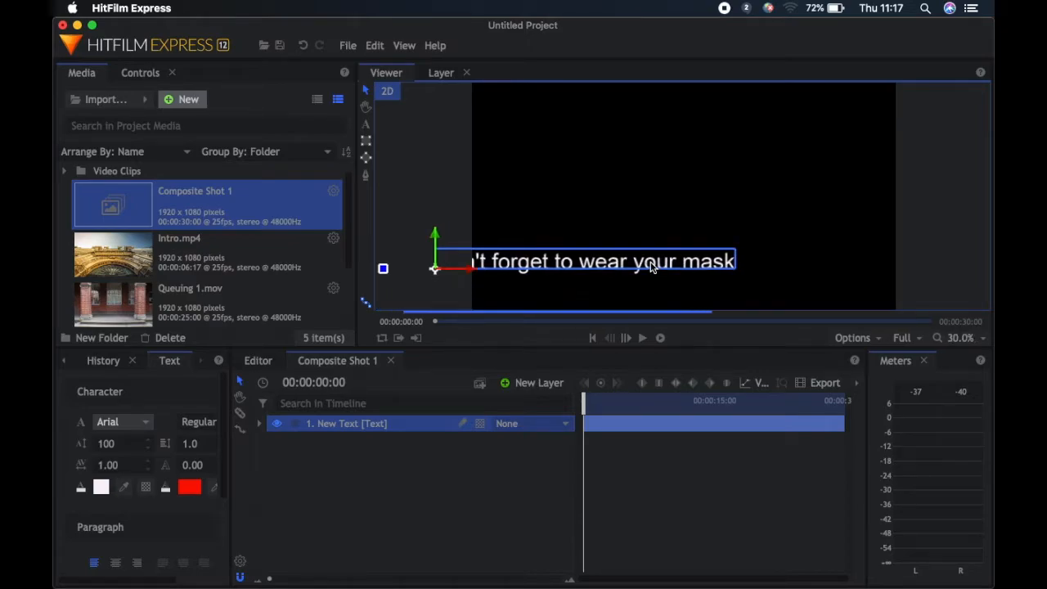
scroll(719, 260, down, 1)
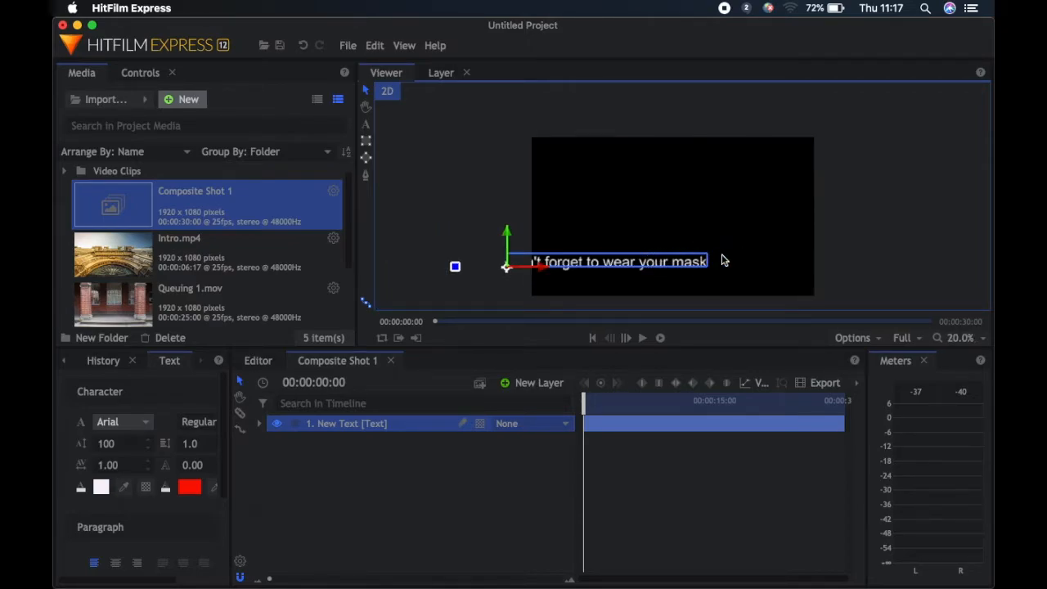
scroll(724, 259, down, 1)
drag(672, 260, 582, 271)
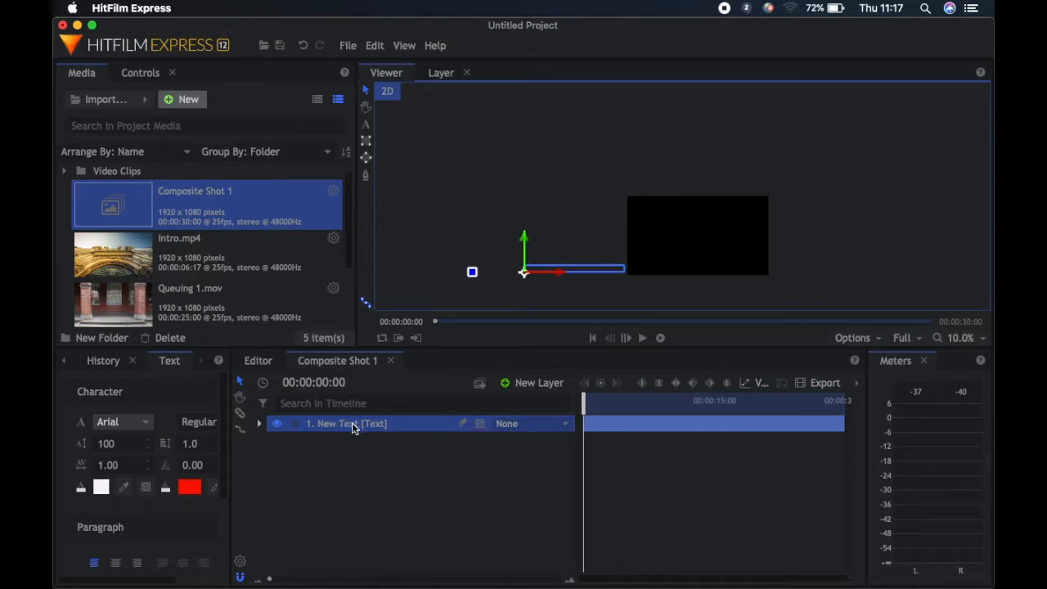
Turn on keyframing for the text layer's Position so its first keyframe sits at 00:00:00:00
click(258, 425)
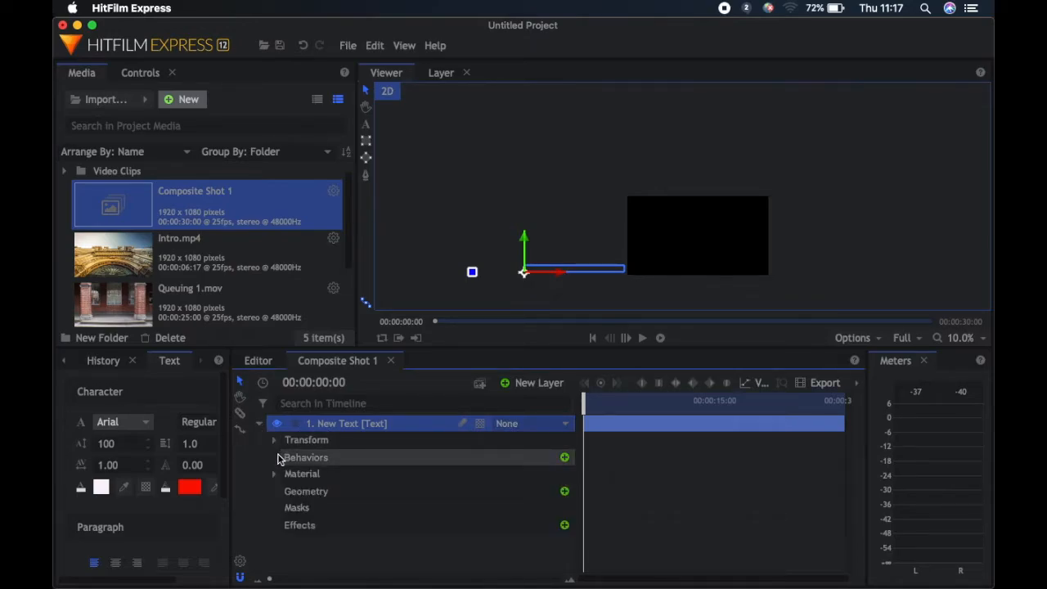
click(274, 442)
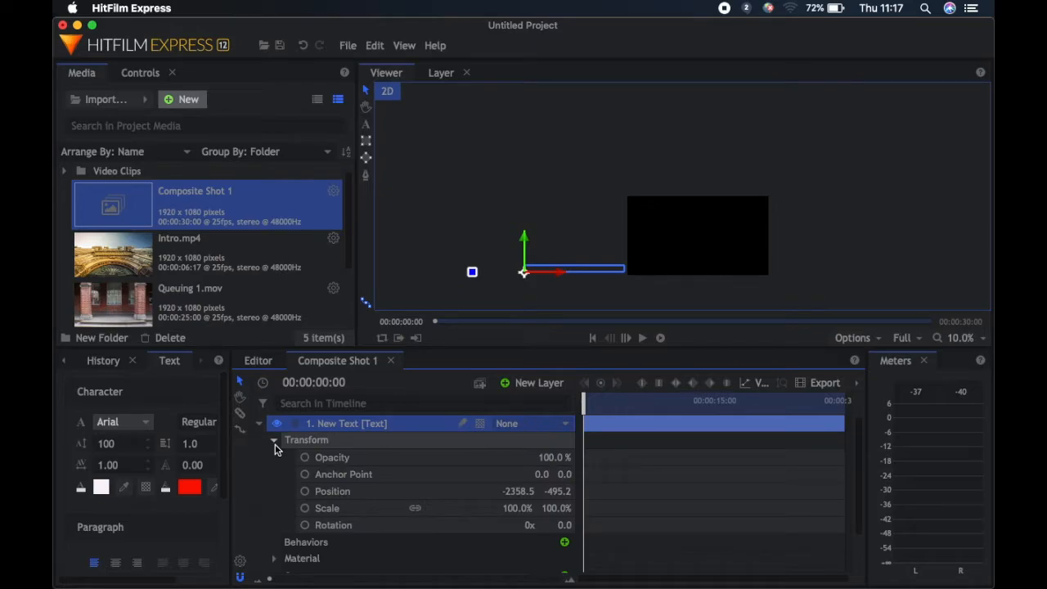
click(305, 493)
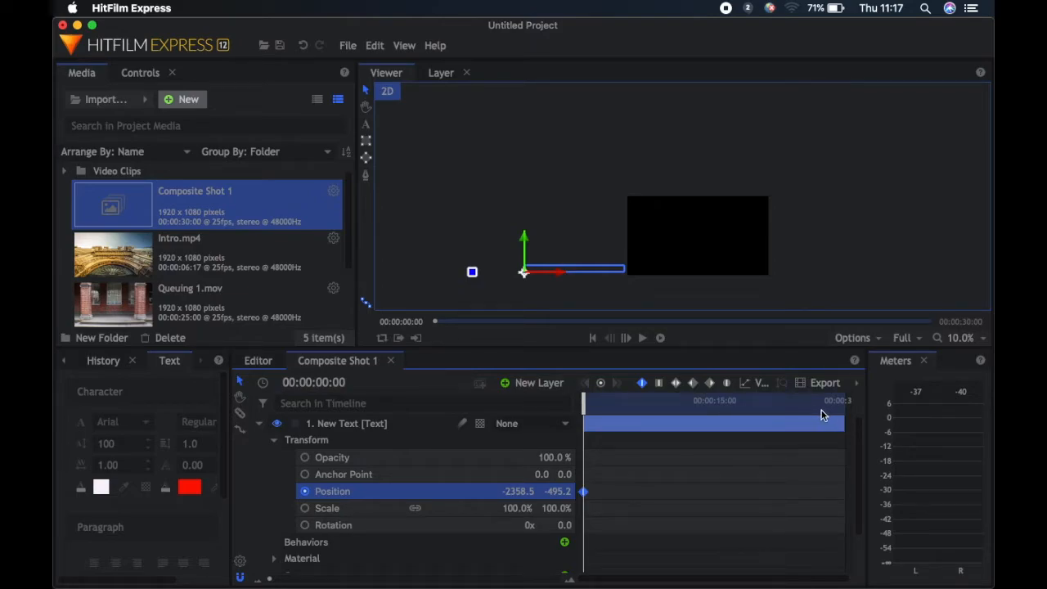
At 00:00:01:00, keyframe the text's position in the lower middle of the frame, at about -679, -245
drag(269, 579, 292, 579)
mouse_move(581, 493)
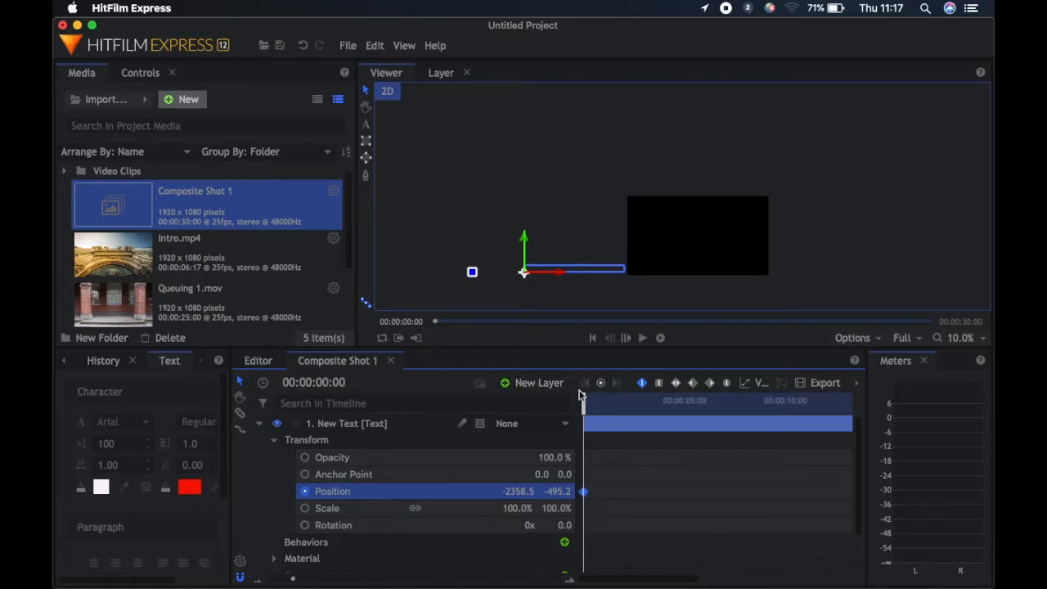
drag(583, 405, 606, 407)
drag(606, 413, 603, 409)
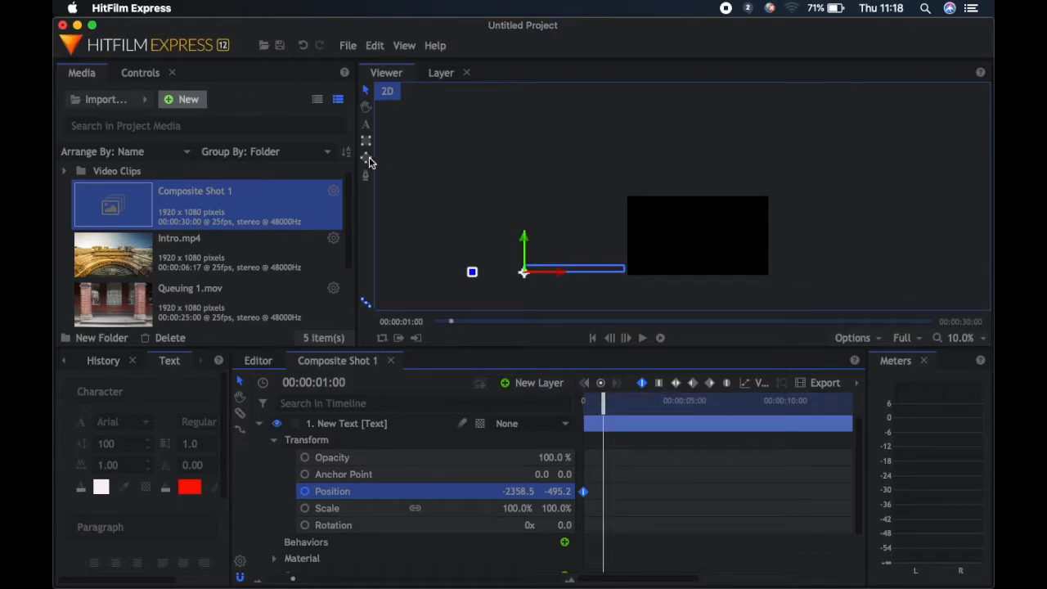
click(366, 94)
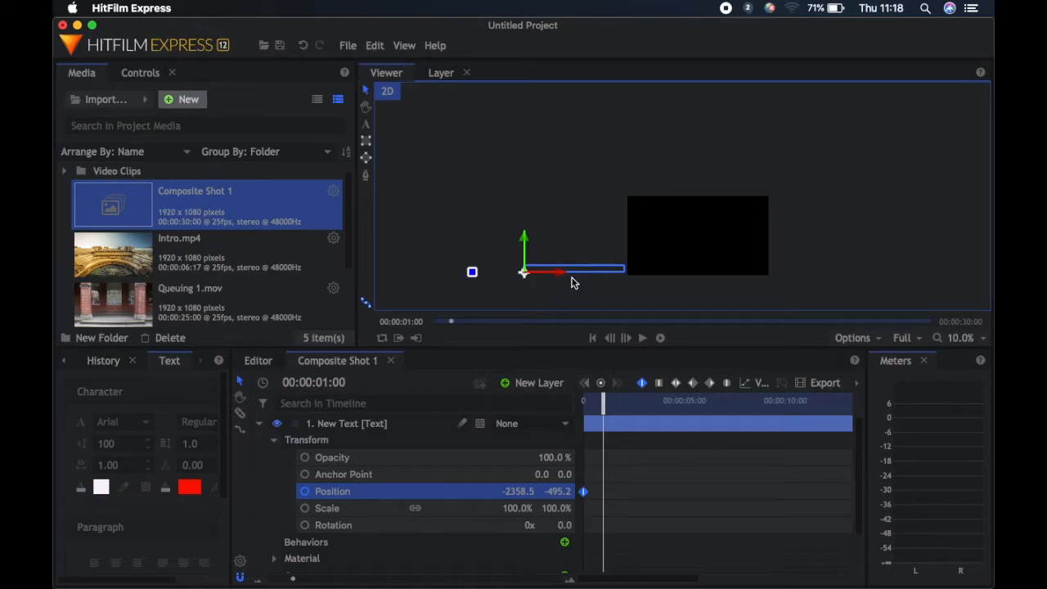
drag(573, 274, 699, 257)
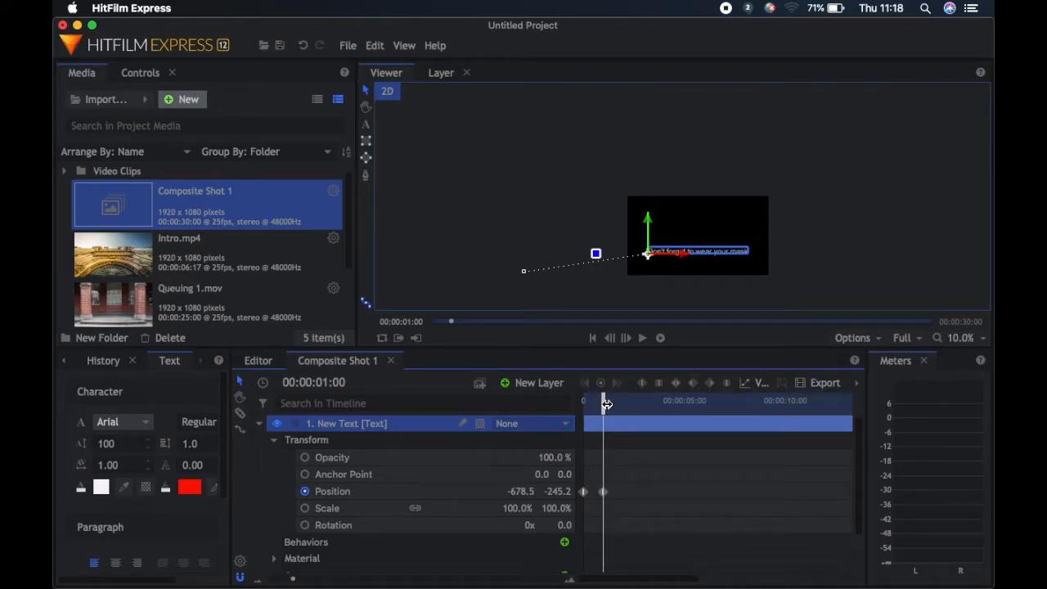
At 00:00:02:00, keyframe the text beyond the frame's right edge at about 1091, -505, and return the playhead to the start
drag(603, 401, 626, 405)
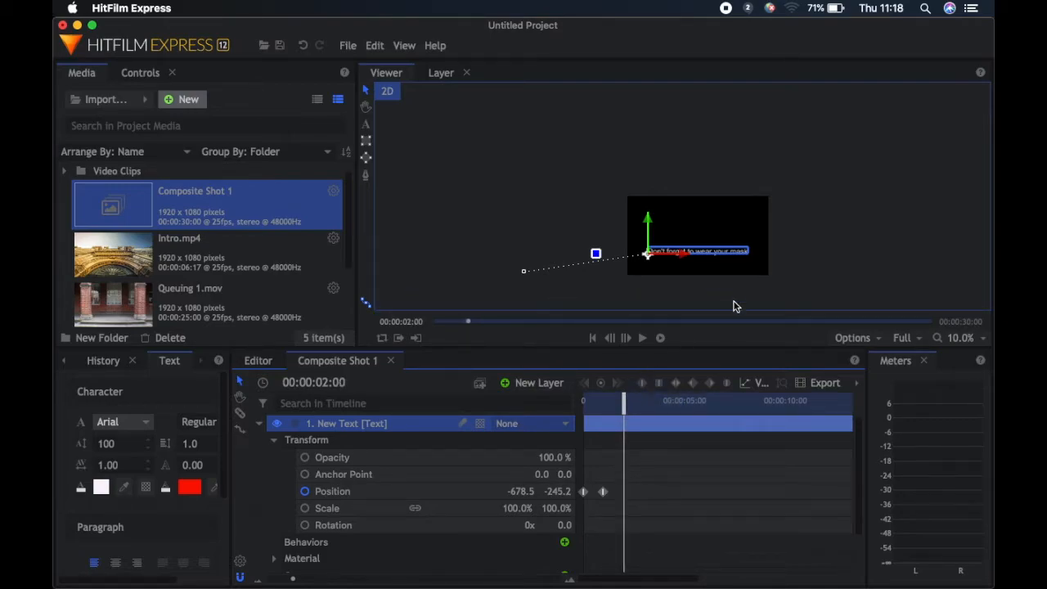
mouse_move(724, 256)
mouse_down()
mouse_move(758, 248)
mouse_move(878, 280)
mouse_move(853, 271)
mouse_up()
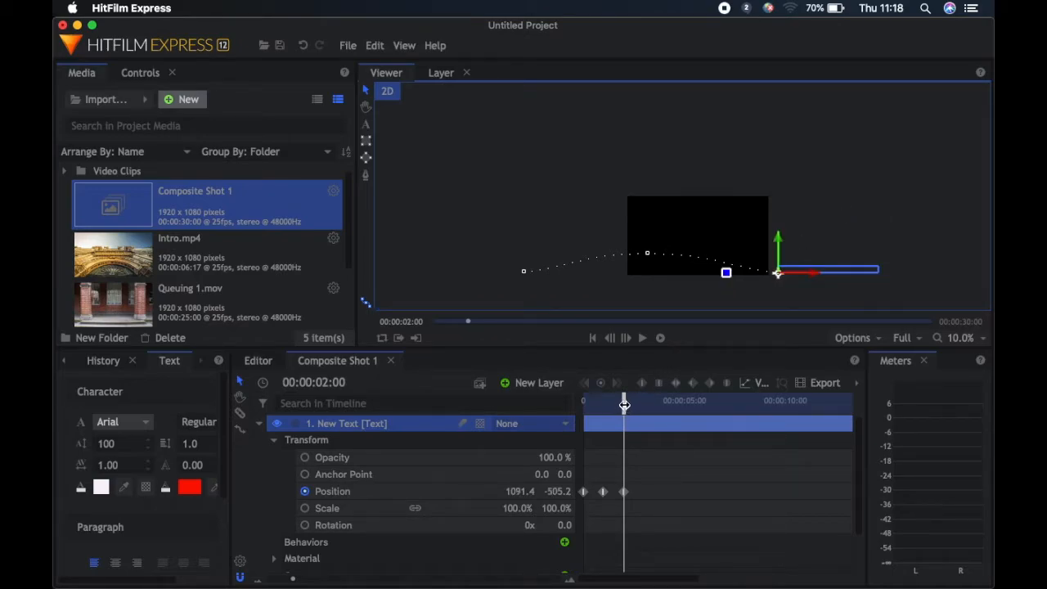
drag(624, 404, 580, 404)
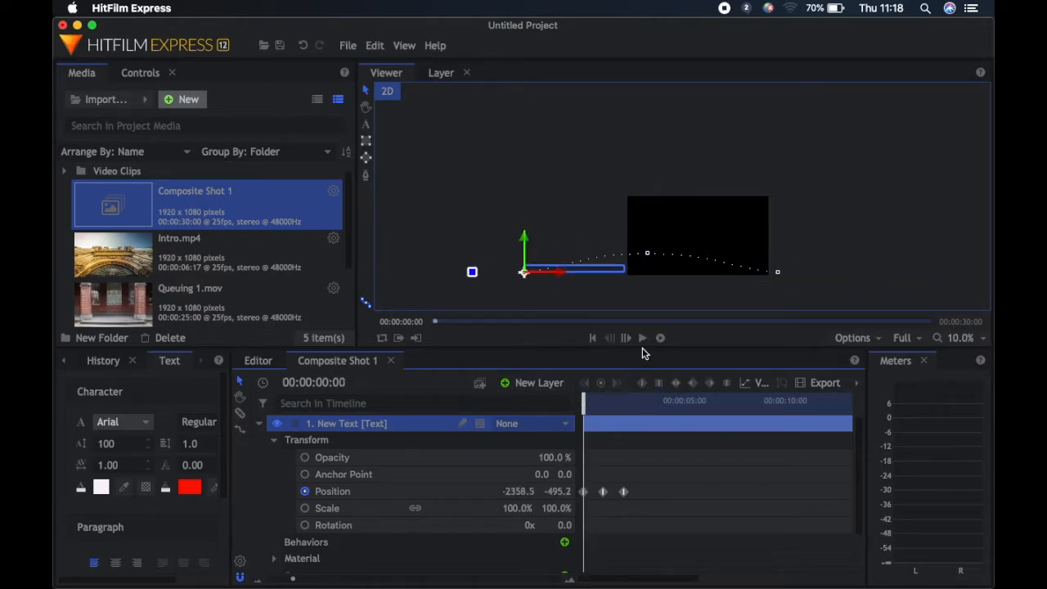
Preview the text animation, and place Composite Shot 1 on a second video track in the main edit at 00:00:11:16
click(641, 338)
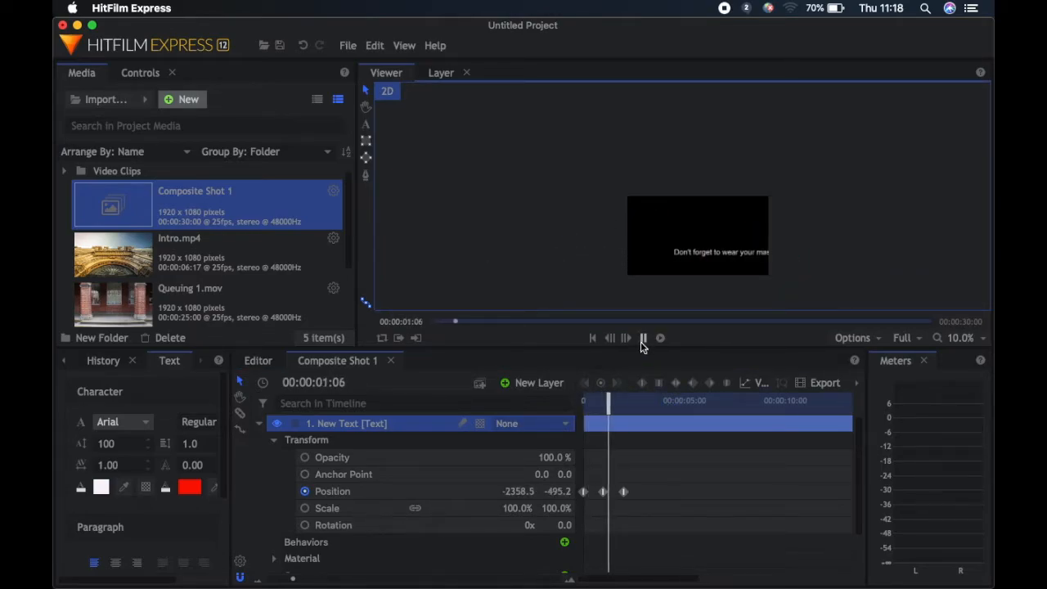
click(643, 338)
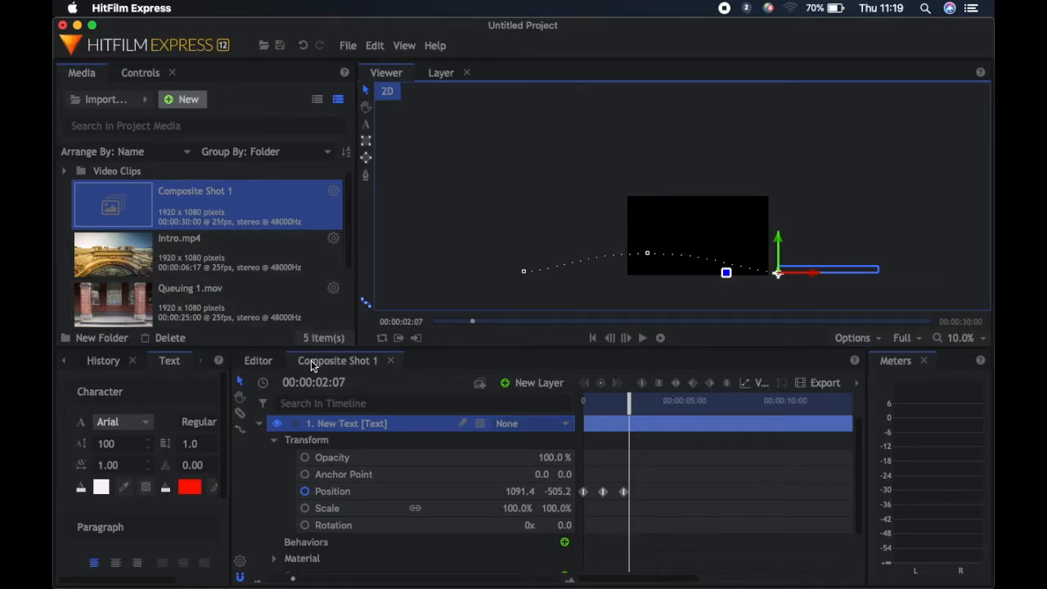
click(256, 362)
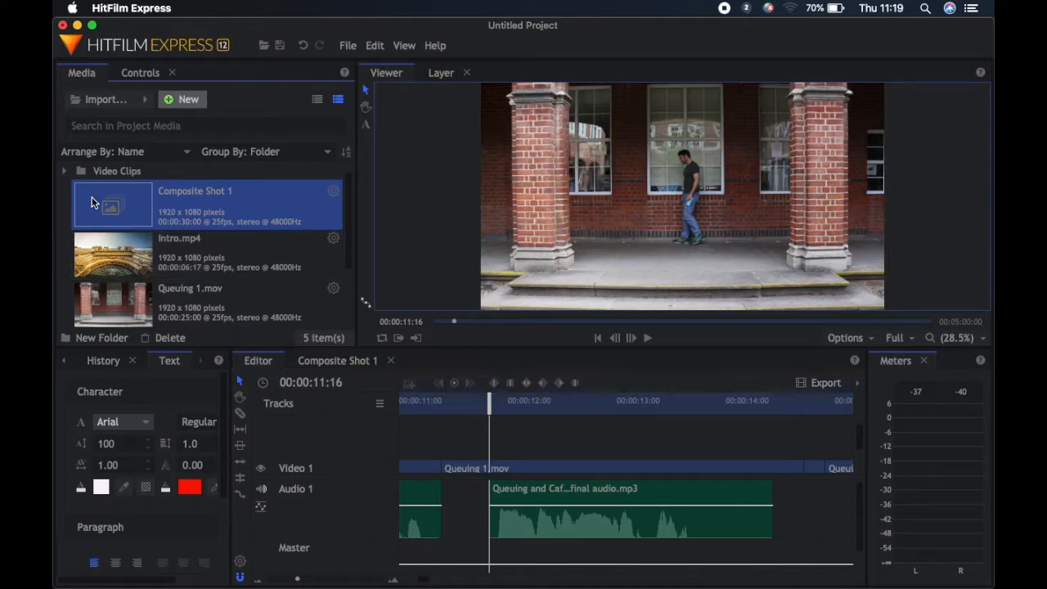
drag(482, 382, 491, 440)
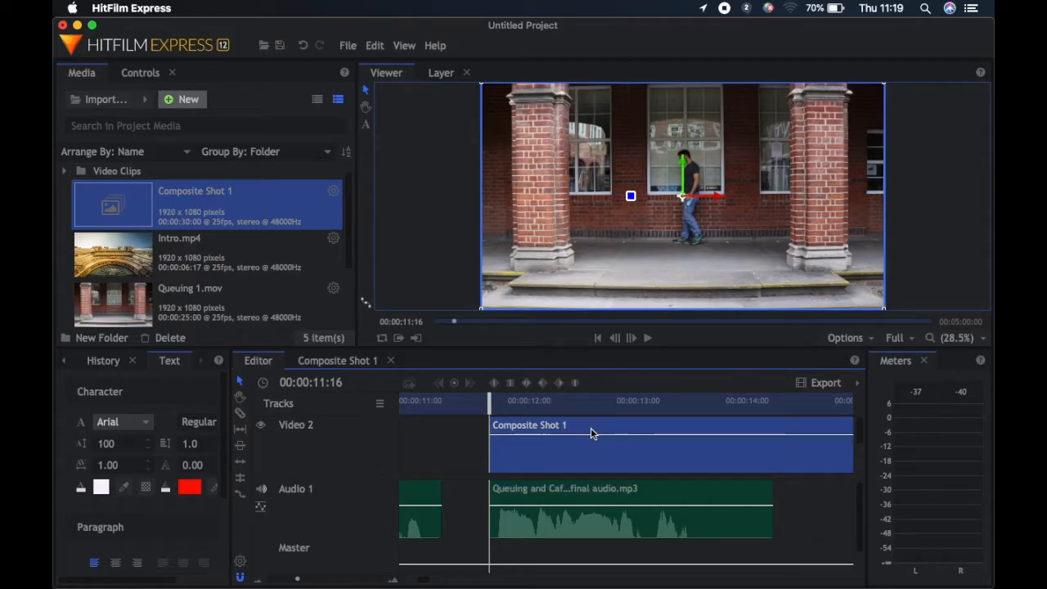
Play the overlaid text, slice Composite Shot 1 at 00:00:13:23 and delete the portion after the cut
click(648, 338)
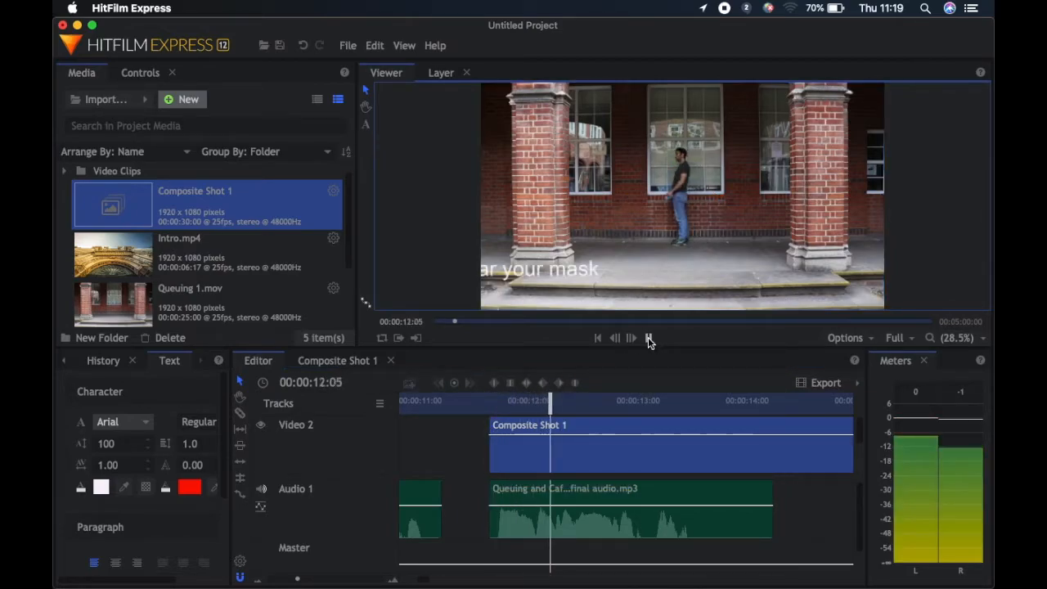
click(648, 338)
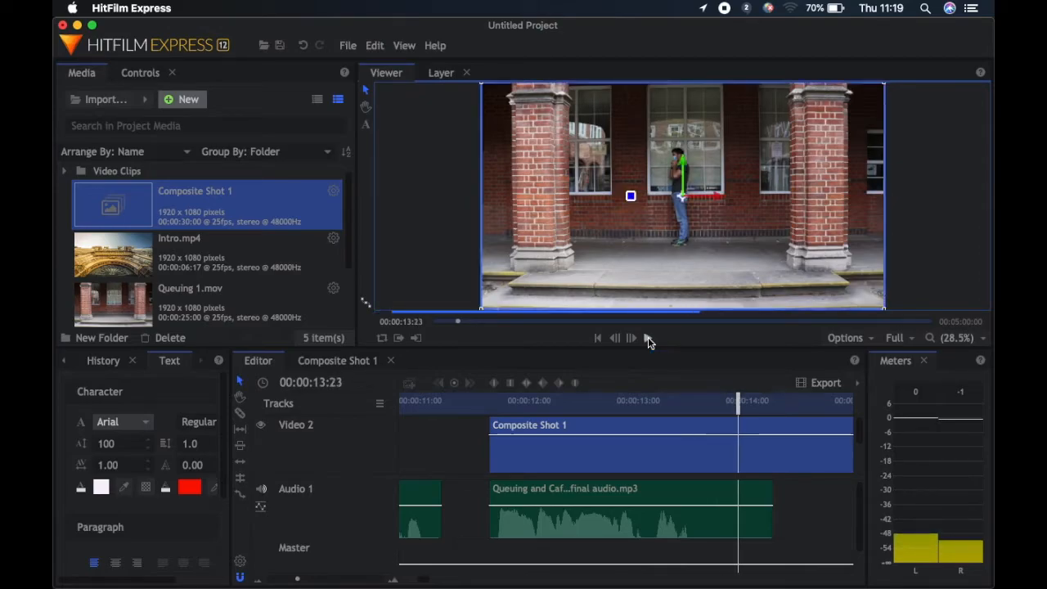
right_click(736, 431)
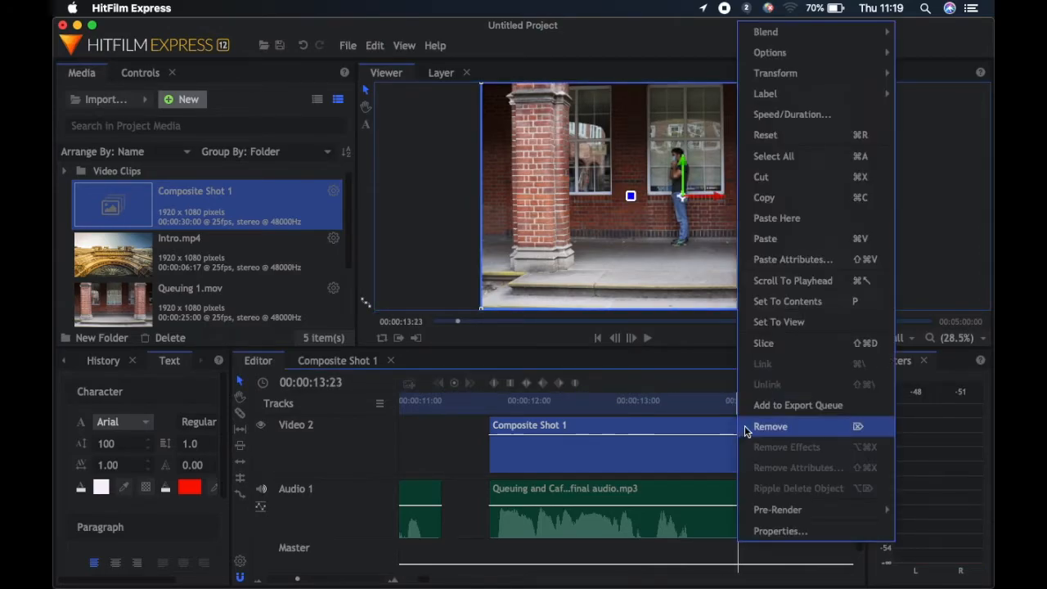
click(765, 342)
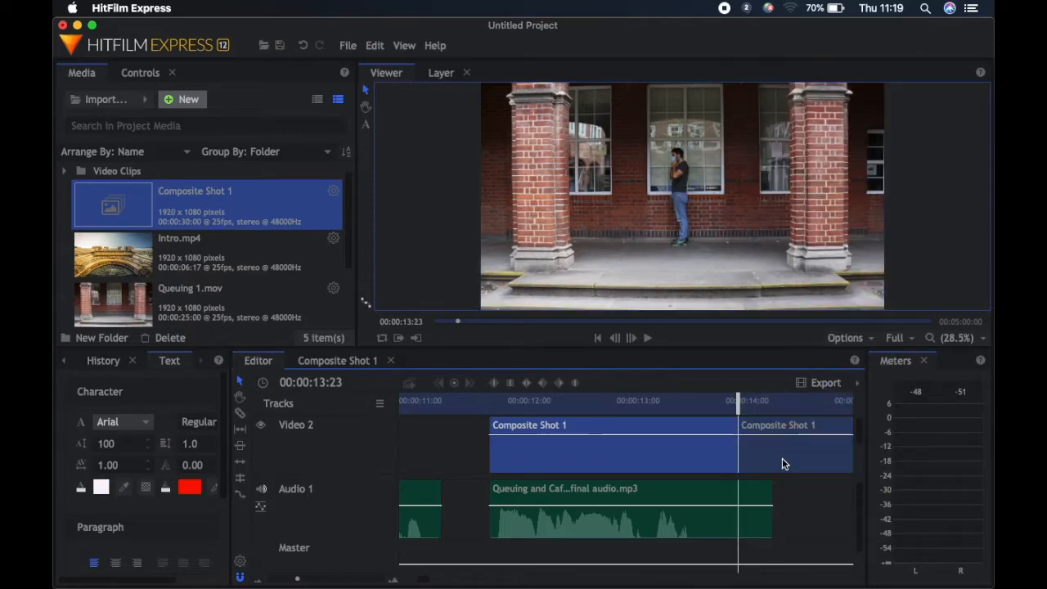
click(782, 456)
key(Delete)
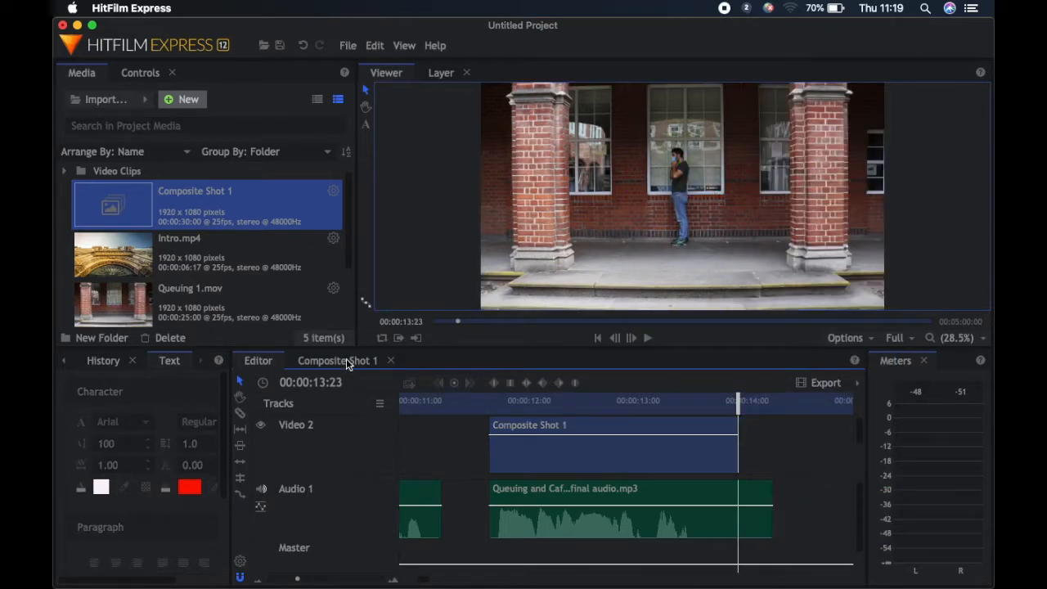
Select all of the text in Composite Shot 1, change its fill colour to black and return to the main edit
click(346, 362)
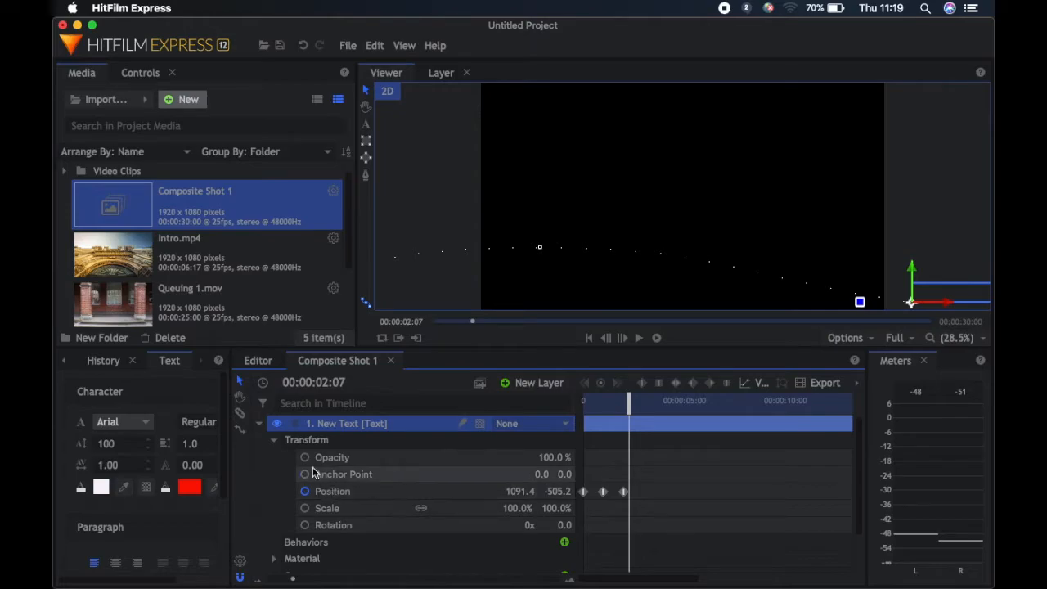
click(366, 92)
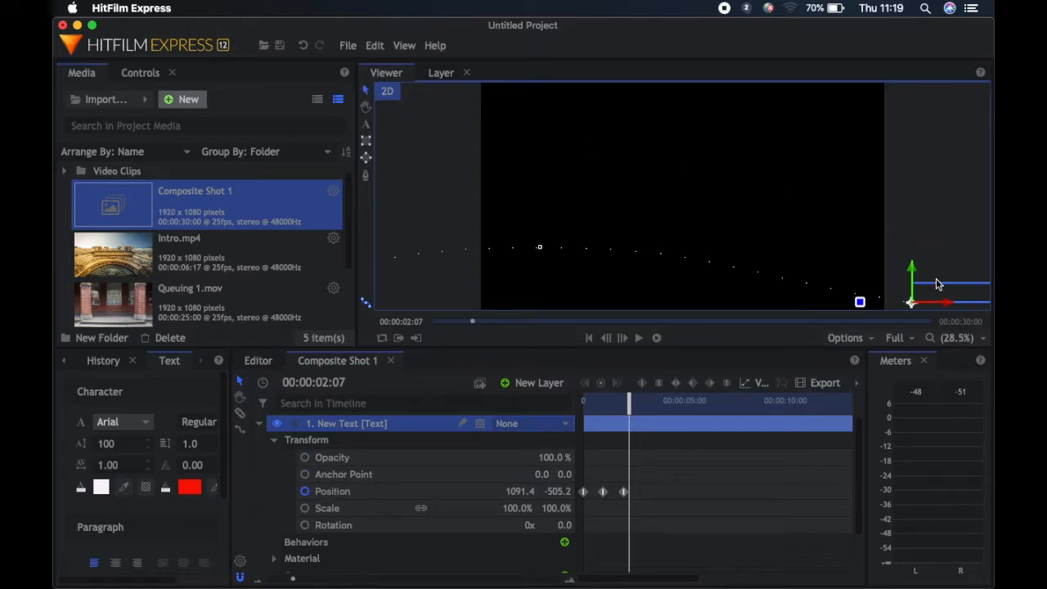
key(t)
drag(915, 292, 991, 293)
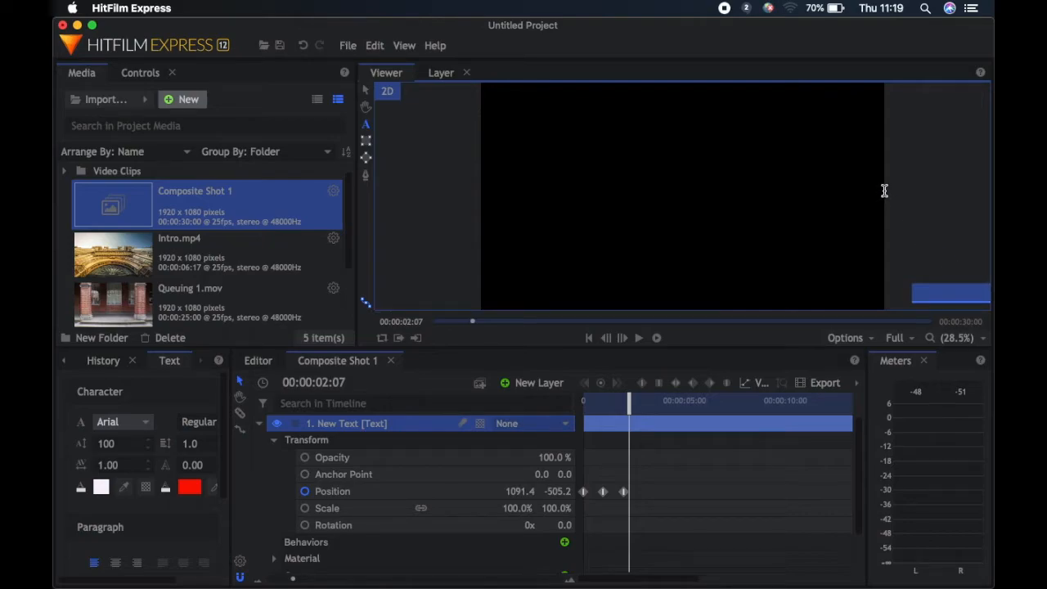
scroll(884, 191, down, 3)
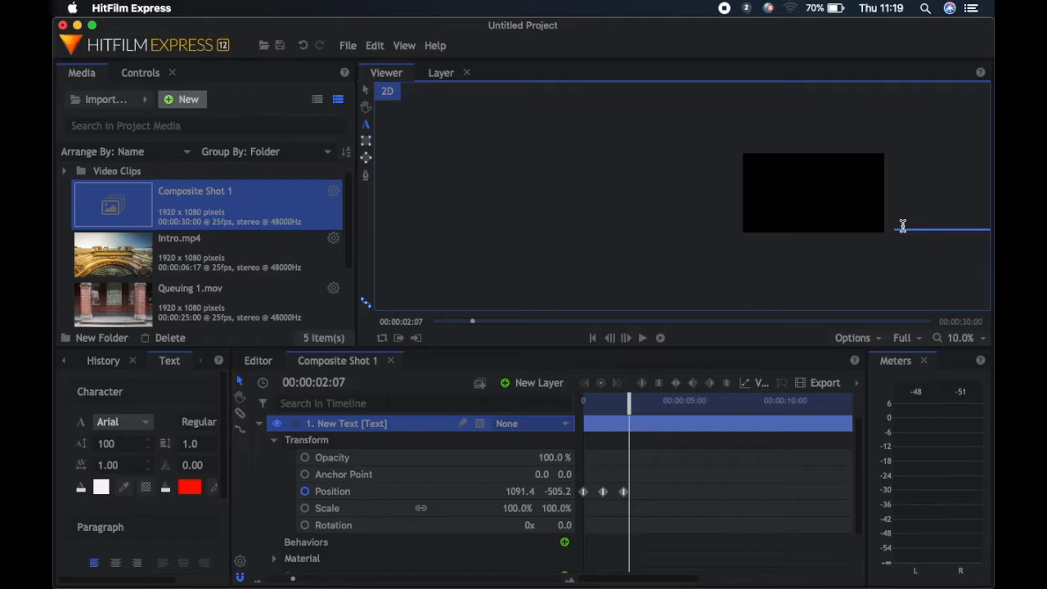
drag(899, 227, 962, 234)
drag(896, 228, 969, 232)
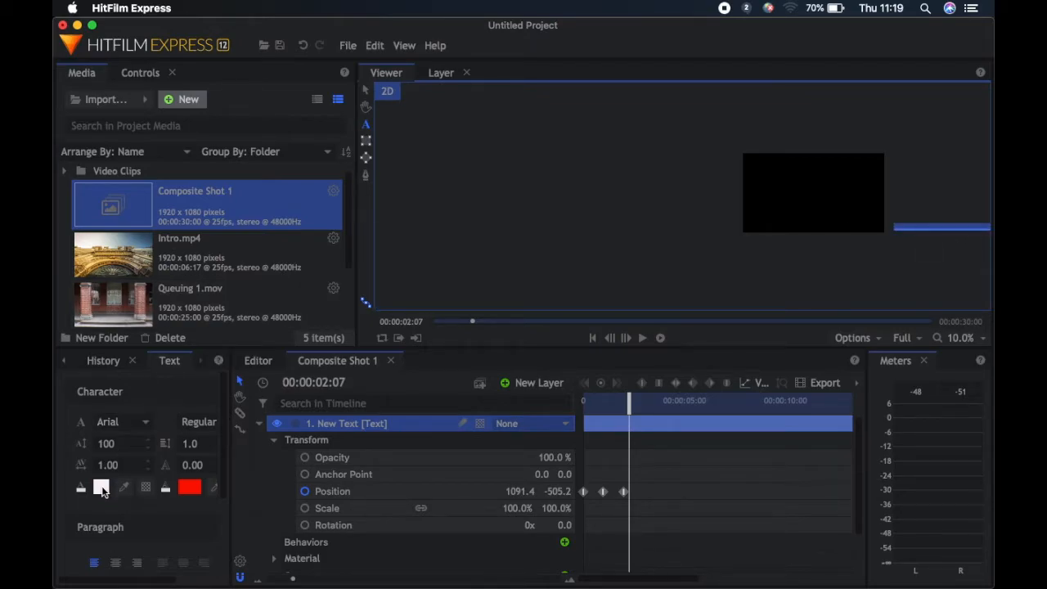
click(100, 487)
drag(135, 455, 211, 464)
click(181, 570)
click(637, 294)
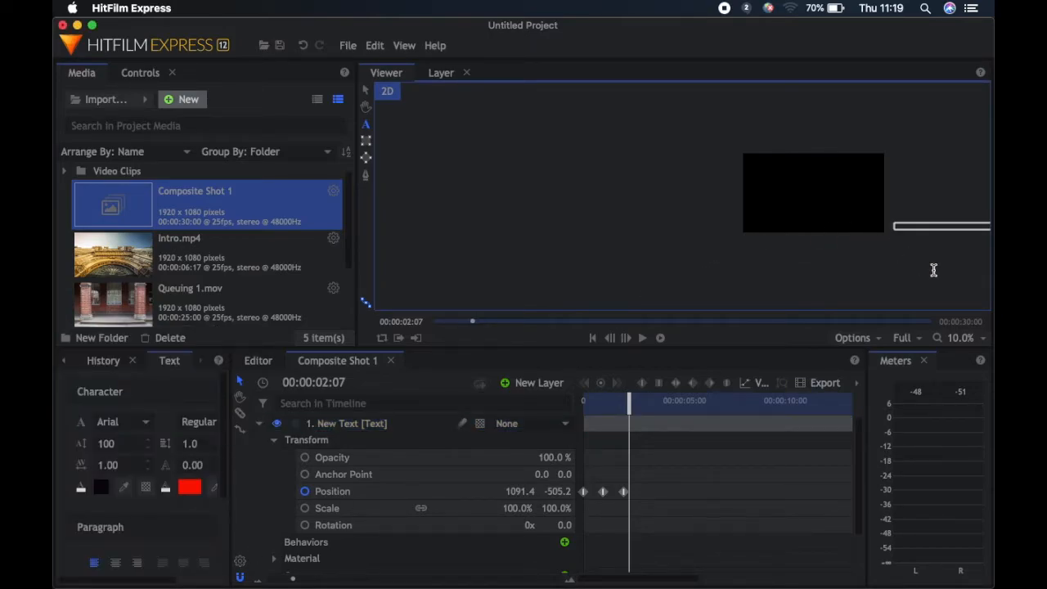
click(933, 270)
click(258, 360)
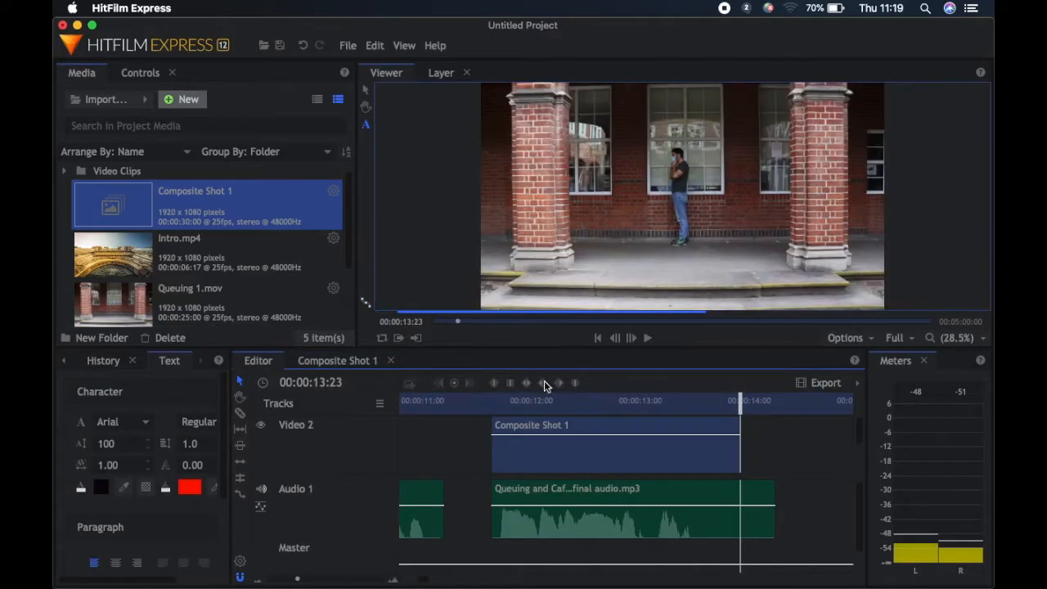
Check the recoloured text over the footage and slow the Composite Shot 1 clip to 50% speed
click(491, 401)
drag(490, 401, 600, 400)
click(557, 466)
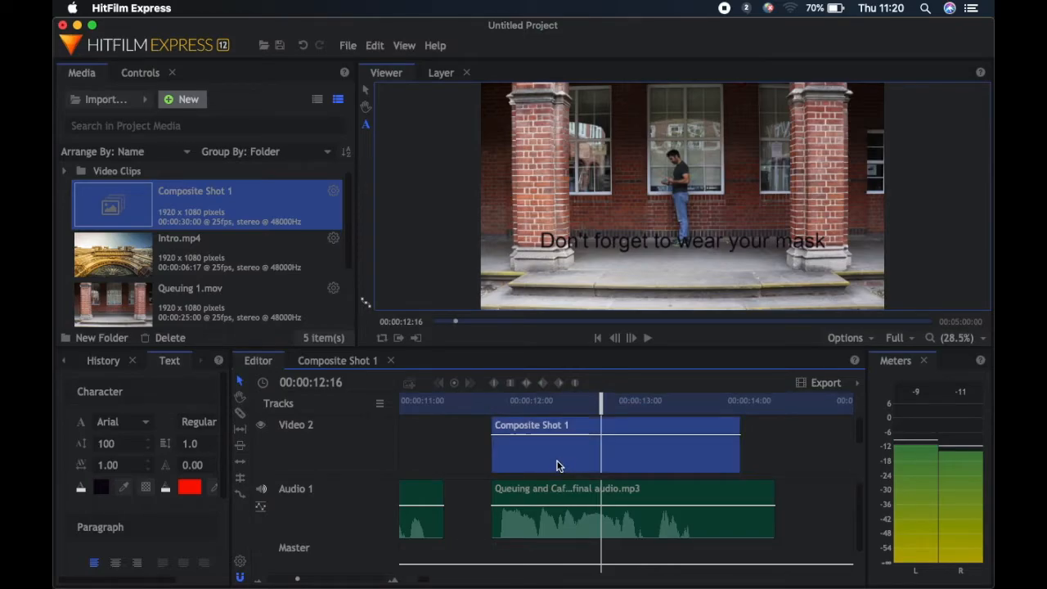
right_click(531, 459)
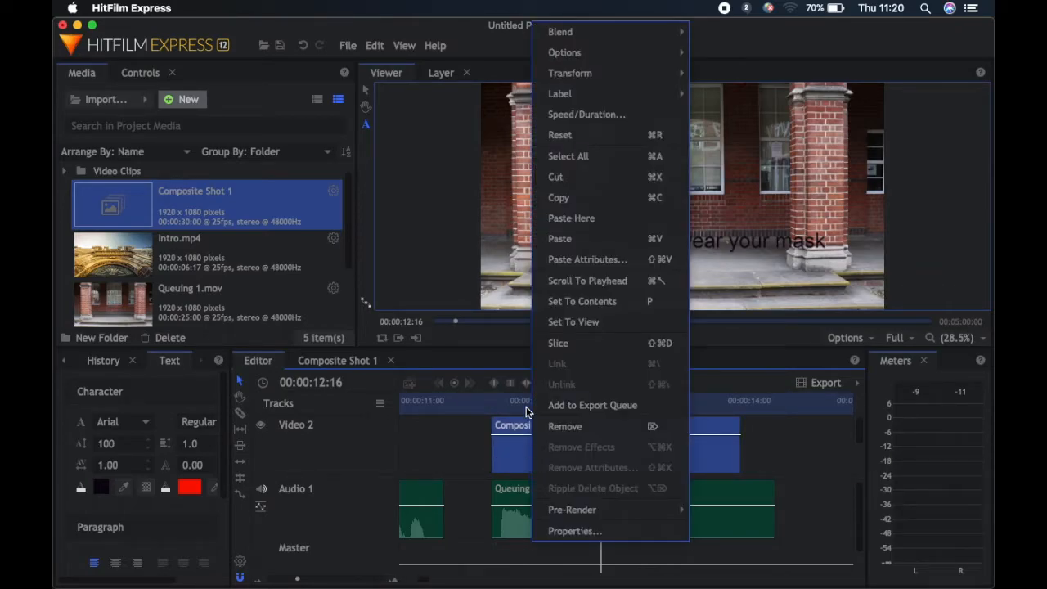
click(591, 117)
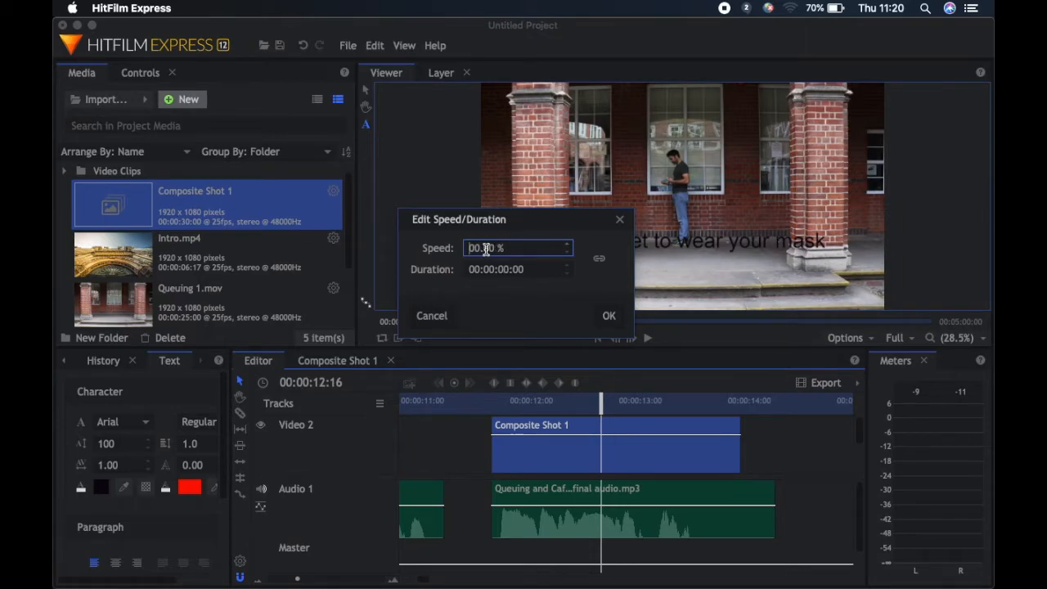
text(5)
click(602, 315)
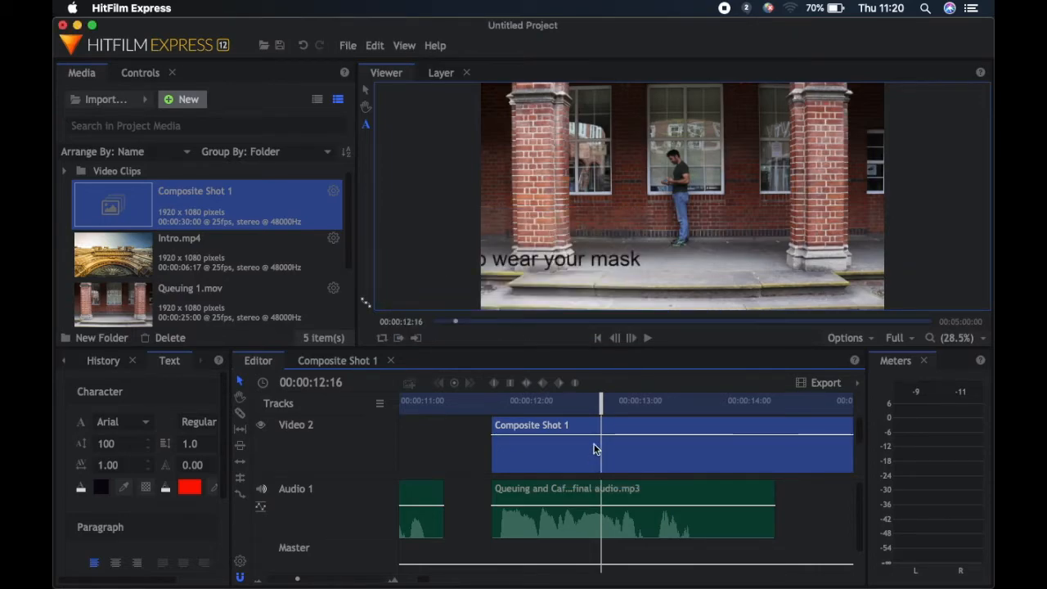
Play back the slowed text from 00:00:11:07 and review the clip's extent and the composite shot's layers
drag(603, 406, 452, 406)
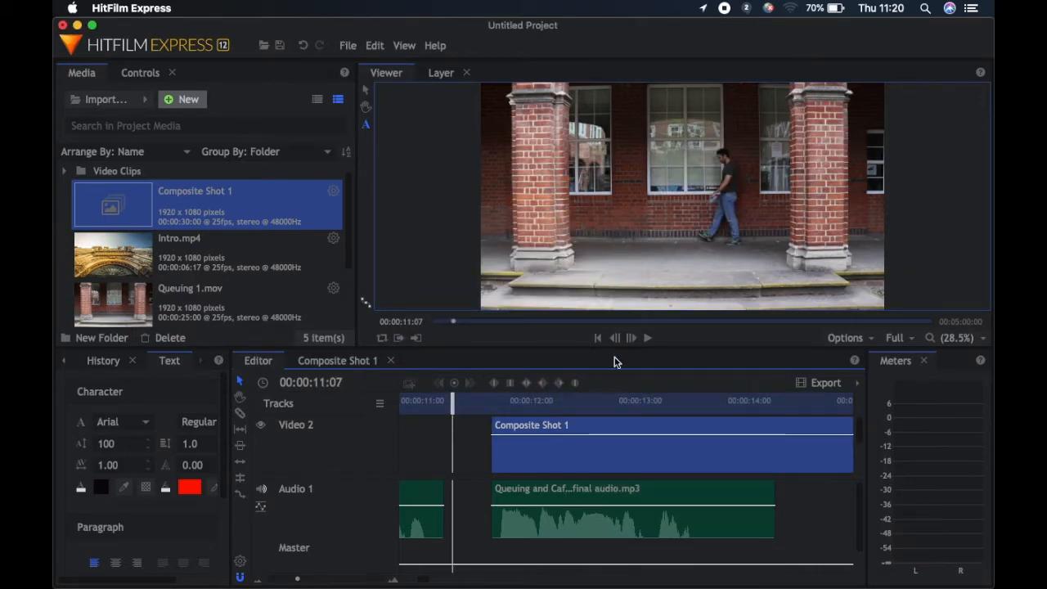
click(647, 338)
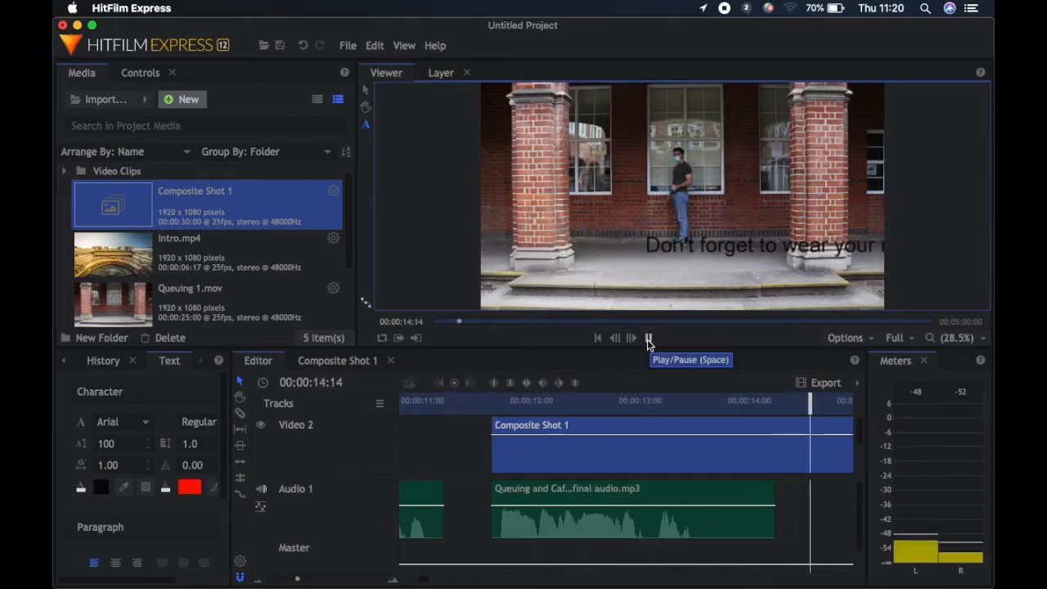
click(647, 339)
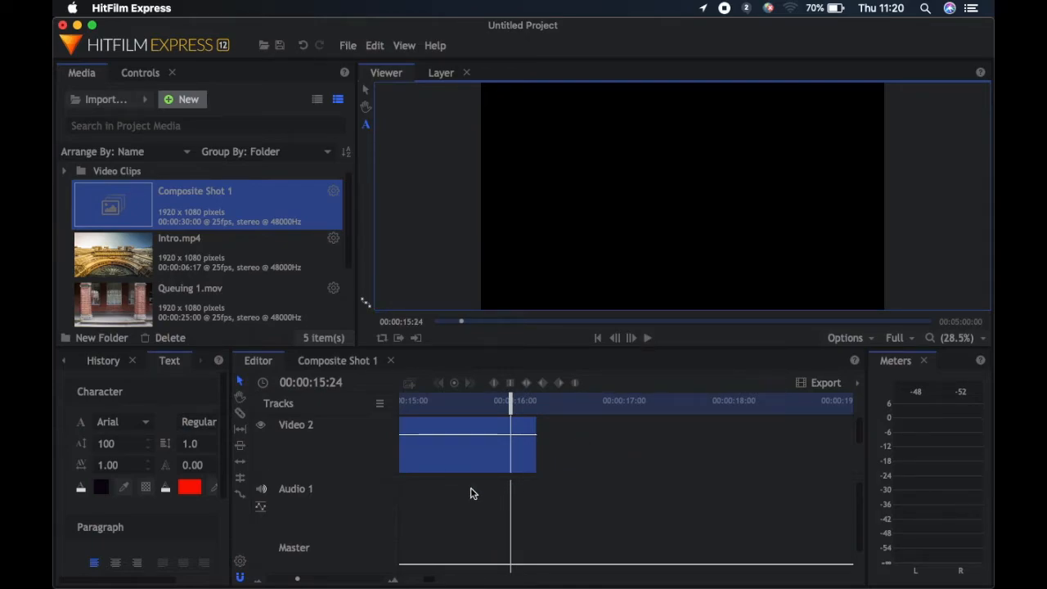
drag(297, 581, 291, 579)
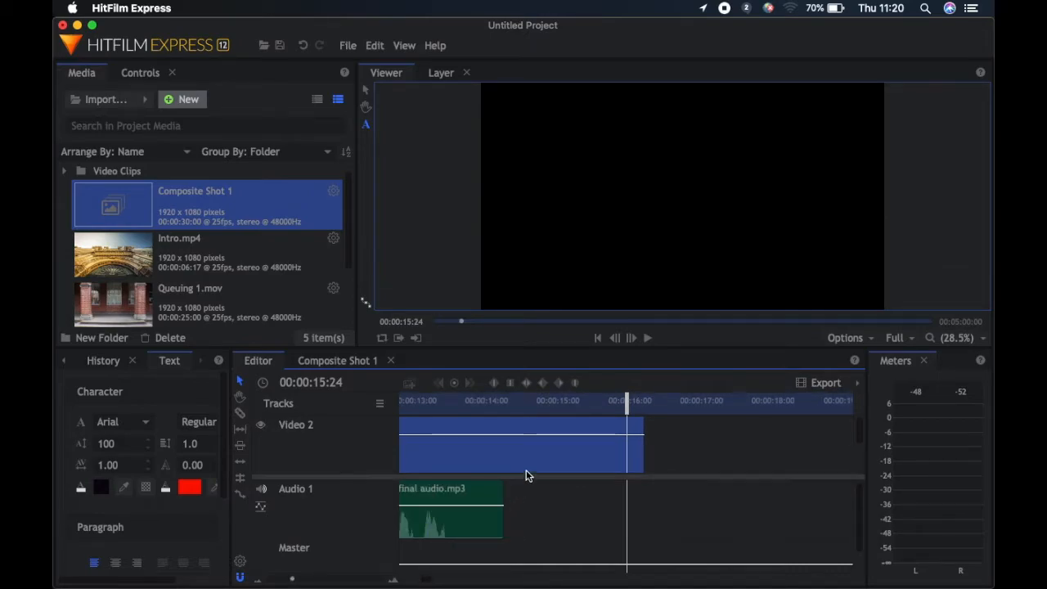
drag(433, 581, 425, 580)
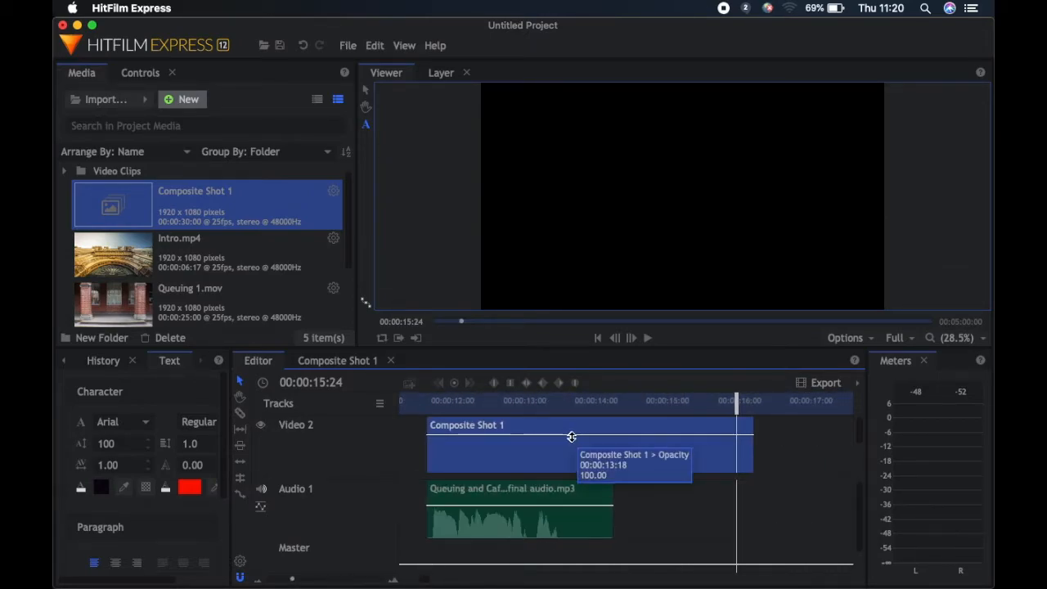
click(353, 365)
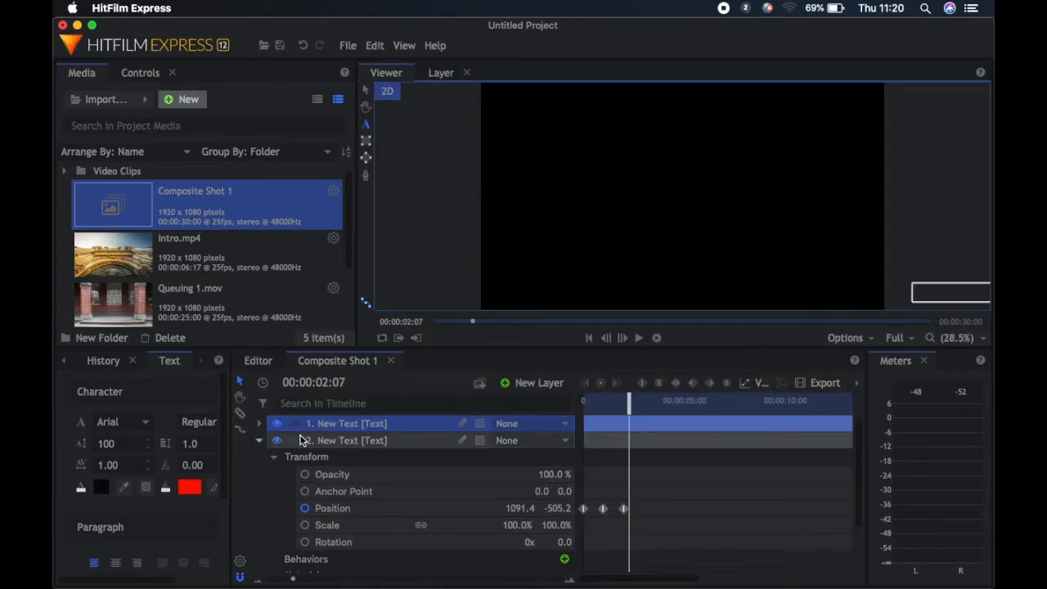
click(260, 442)
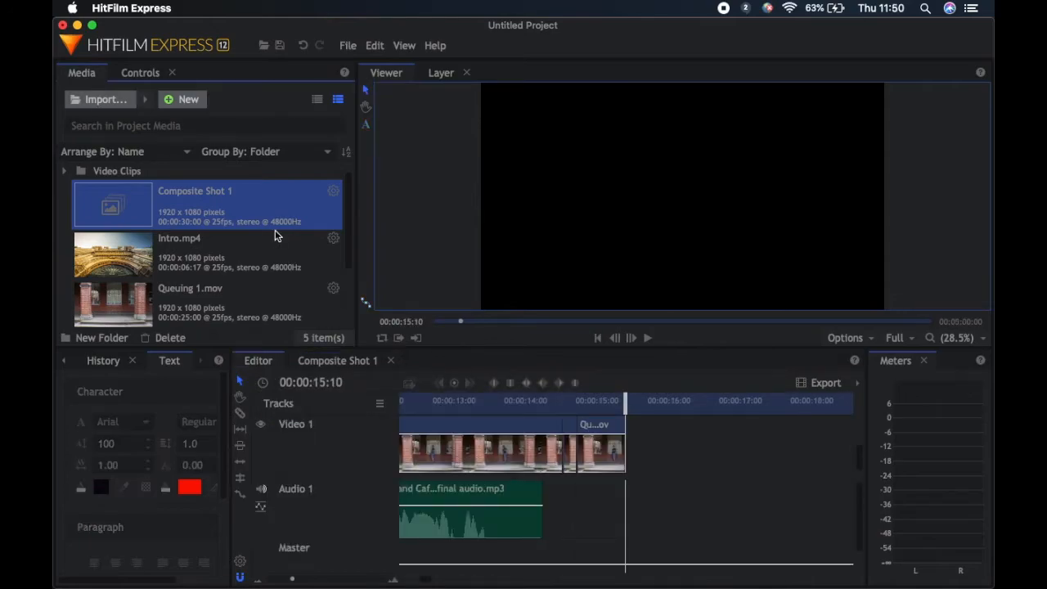
Import Cafe.mp4, Outro.mp4, Exhibition.mp4 and Reception.mp4 into the project media
key(super+i)
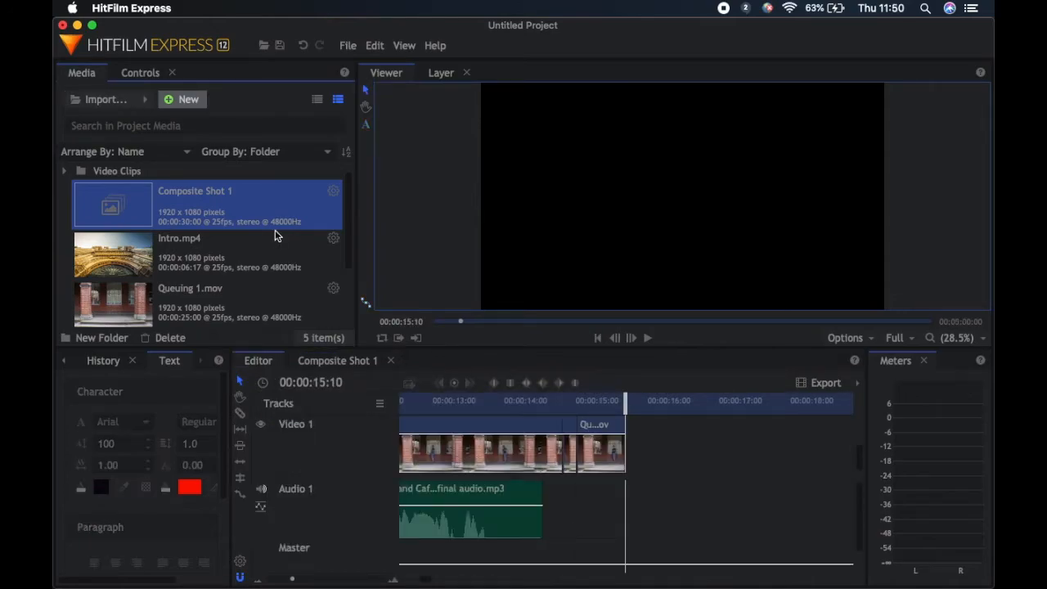
click(470, 140)
super+click(563, 140)
super+click(766, 150)
super+click(377, 222)
click(781, 397)
Add Exhibition.mp4 to the timeline after the queuing clips and shift it along to leave a gap before it
scroll(213, 254, down, 3)
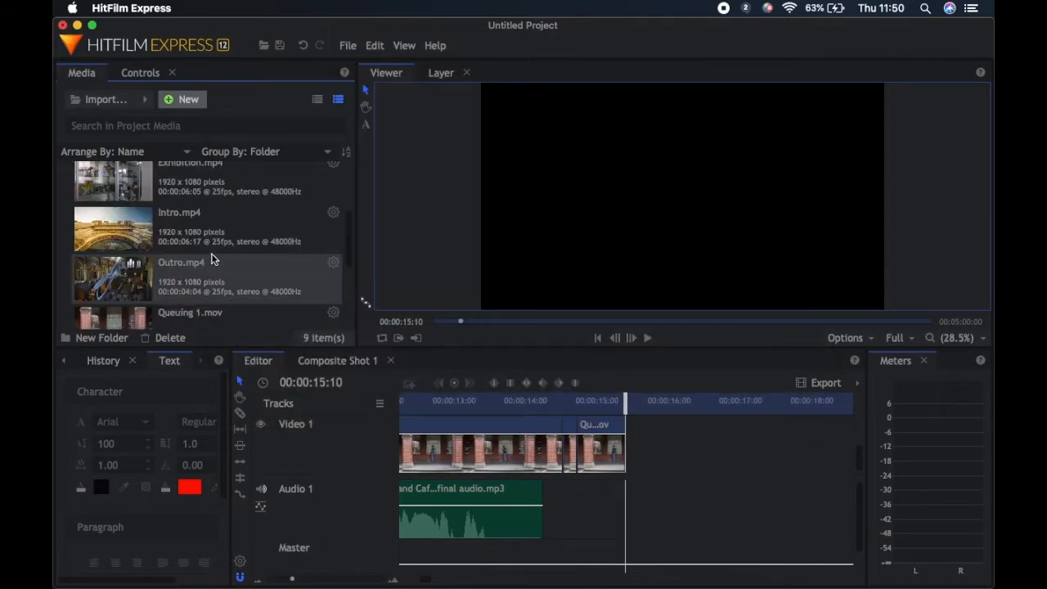
drag(113, 186, 633, 448)
drag(425, 580, 436, 581)
scroll(197, 254, down, 5)
drag(474, 449, 781, 450)
Try to insert Reception.mp4 into the gap before Exhibition.mp4, and undo the change
drag(435, 581, 430, 583)
drag(113, 304, 439, 458)
drag(431, 582, 436, 581)
key(super+z)
Shift Exhibition.mp4 further along, place Reception.mp4 at 00:00:15:10 and pull Exhibition.mp4 back against its end
drag(292, 579, 287, 579)
drag(430, 581, 436, 582)
drag(576, 450, 682, 451)
drag(436, 581, 429, 582)
drag(113, 304, 442, 457)
drag(802, 463, 747, 464)
Add Cafe.mp4 directly after Exhibition.mp4 on the timeline, followed by Outro.mp4
drag(430, 581, 442, 581)
scroll(182, 205, up, 8)
drag(167, 214, 678, 454)
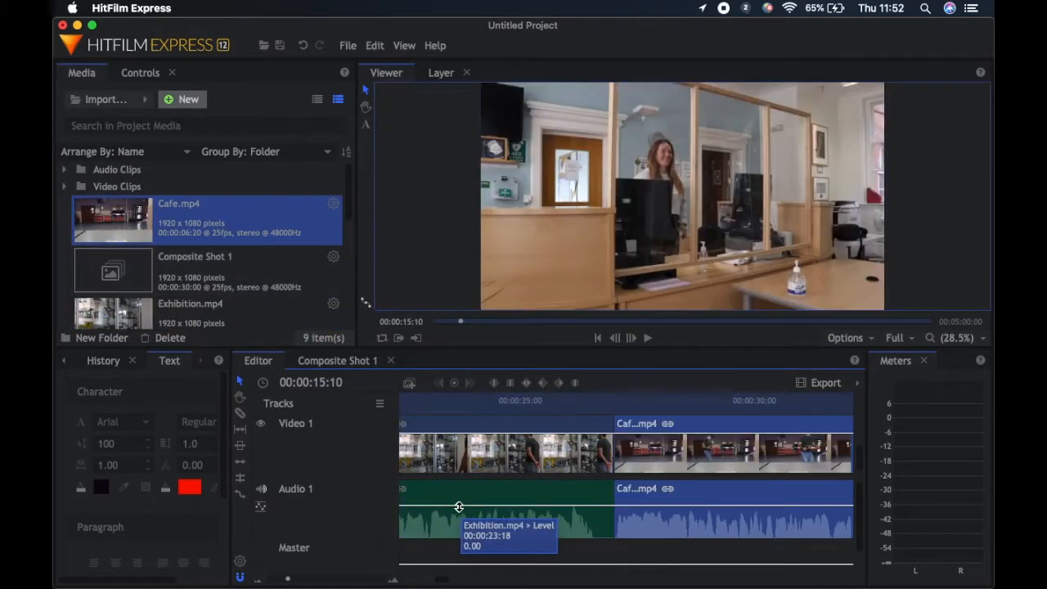
drag(442, 580, 455, 580)
scroll(226, 285, down, 4)
drag(220, 278, 610, 457)
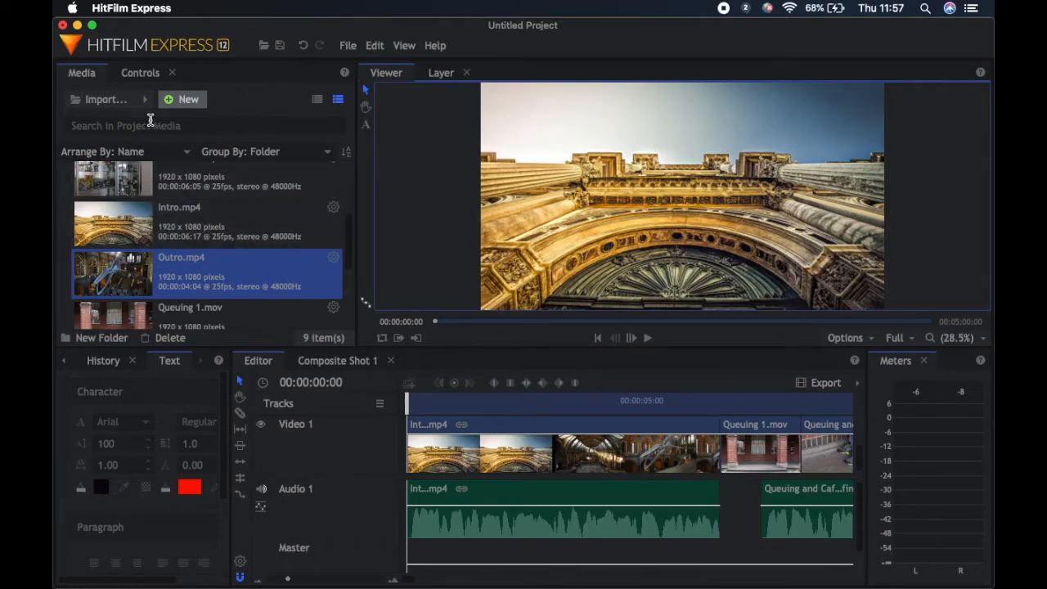
Import the high-res London Museum Development logo TIFF from the Training Sessions folder in Documents
click(116, 99)
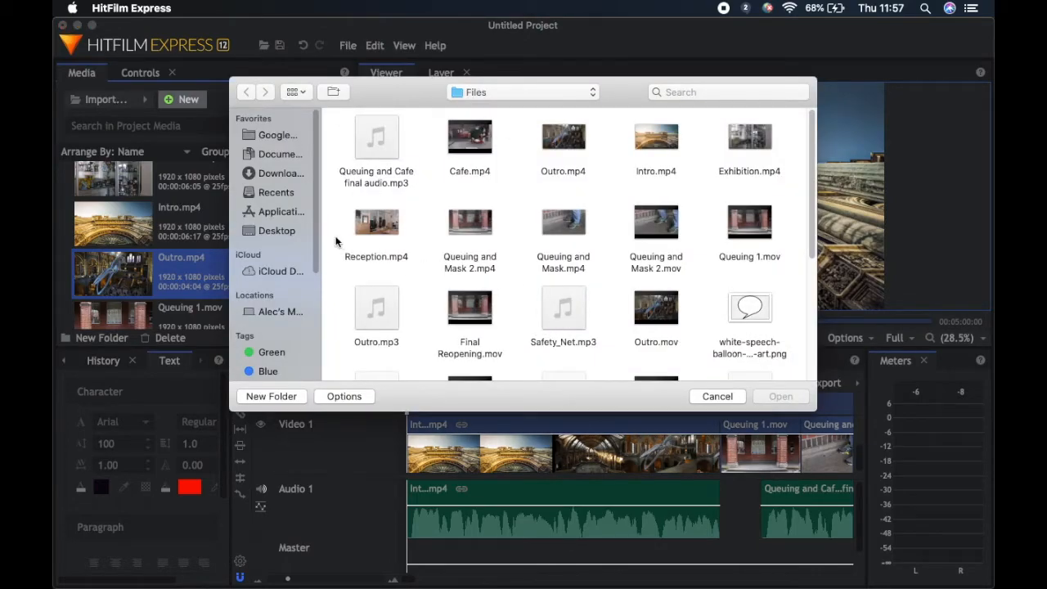
click(280, 156)
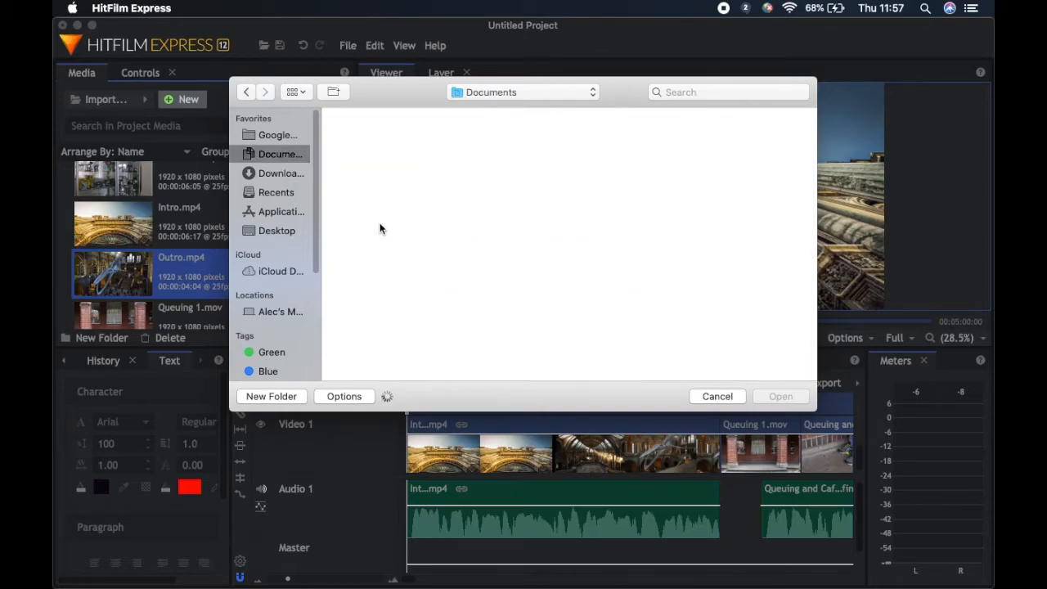
double_click(463, 139)
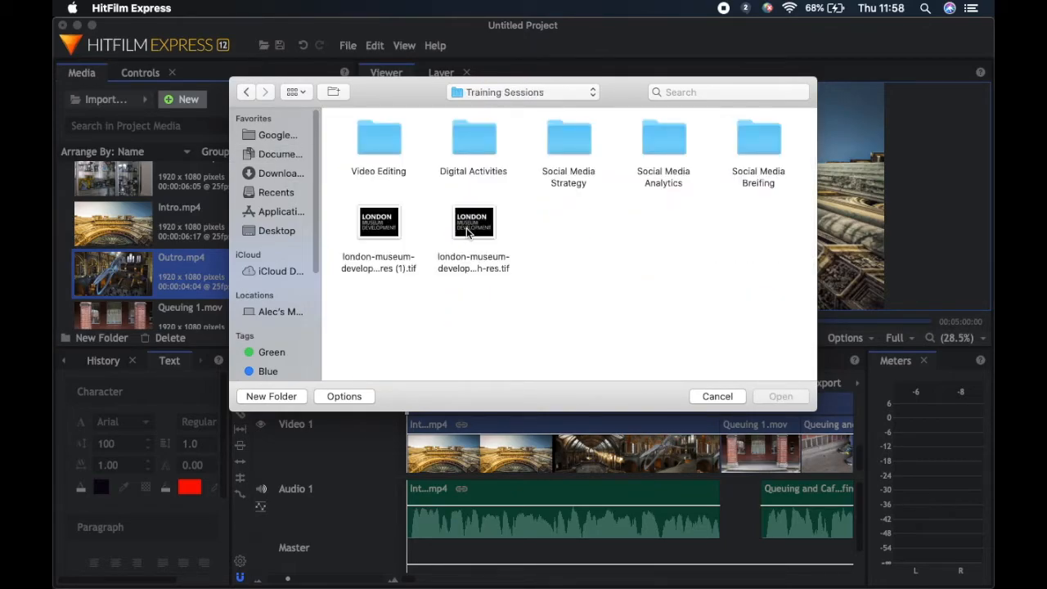
click(468, 233)
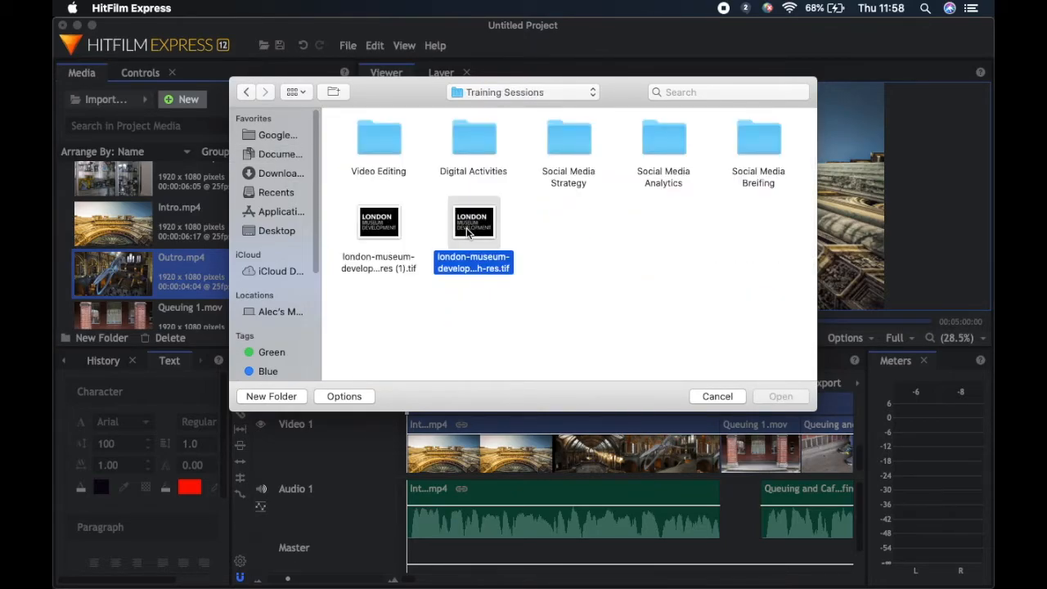
double_click(467, 233)
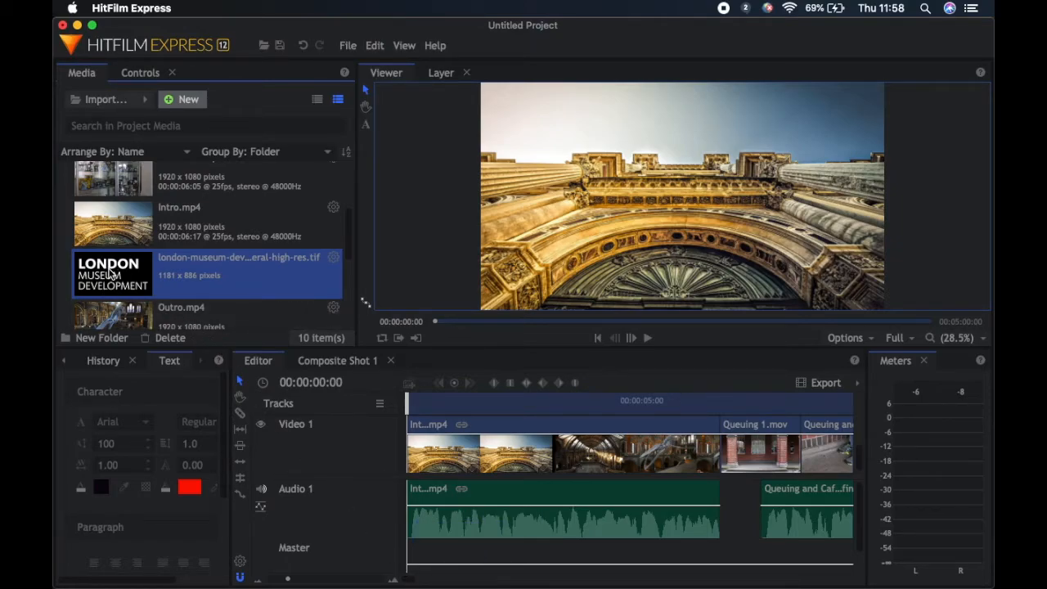
Place the London Museum Development logo on a new video track at the start and trim it to about 3 seconds
drag(114, 272, 428, 444)
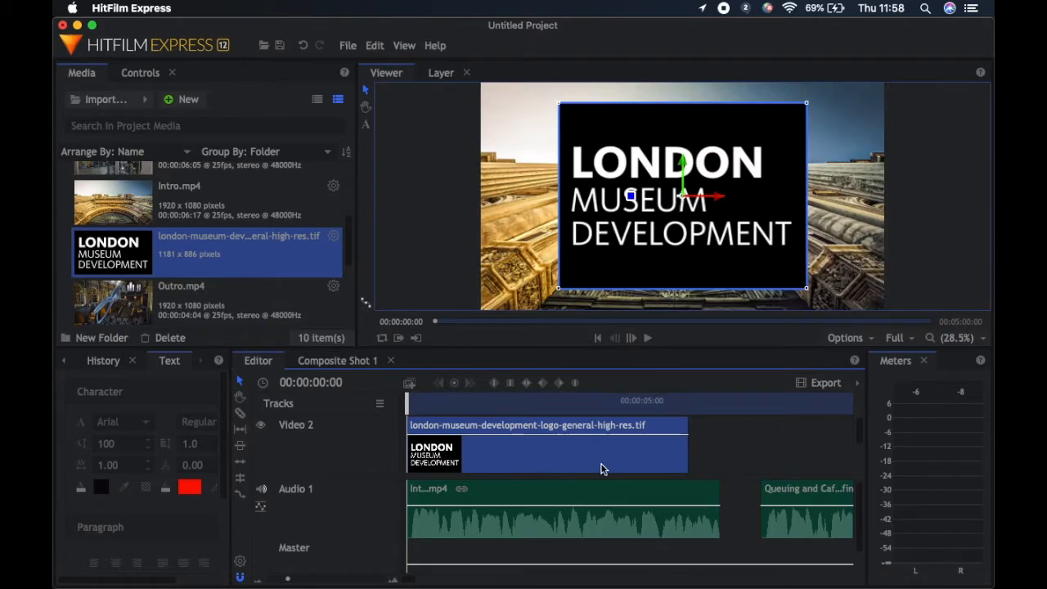
drag(691, 458, 463, 449)
scroll(472, 445, down, 1)
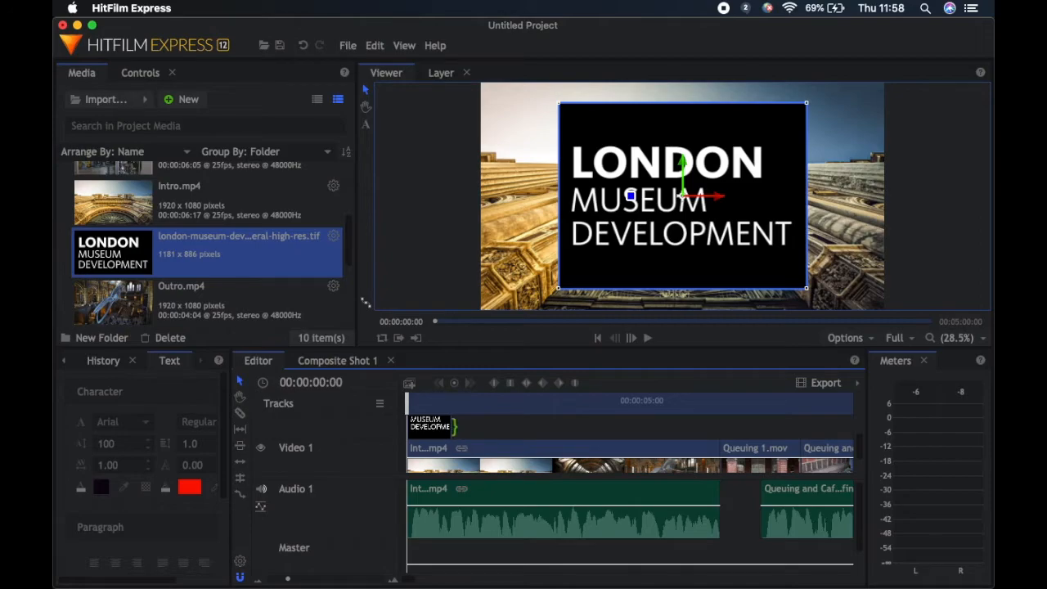
drag(453, 425, 544, 444)
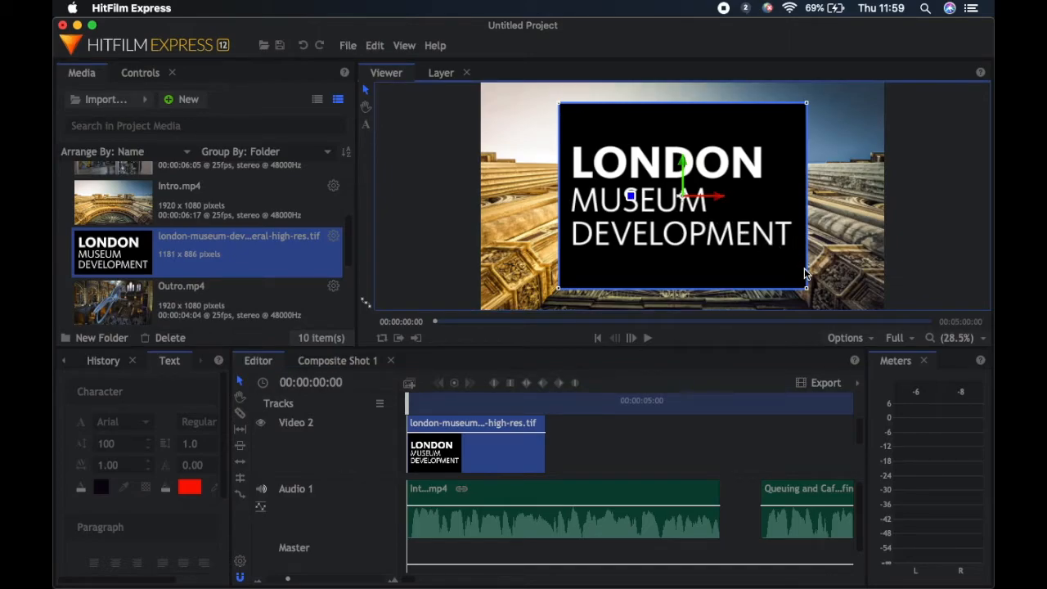
Shrink the logo overlay and move it to the upper-left corner of the video frame
drag(776, 266, 716, 214)
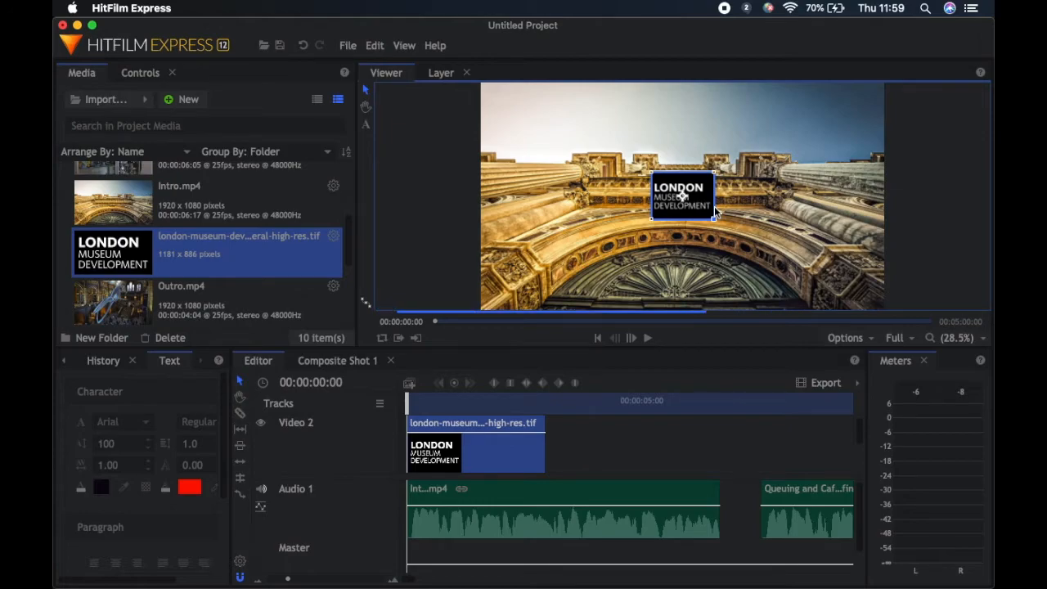
drag(670, 183, 531, 118)
click(621, 468)
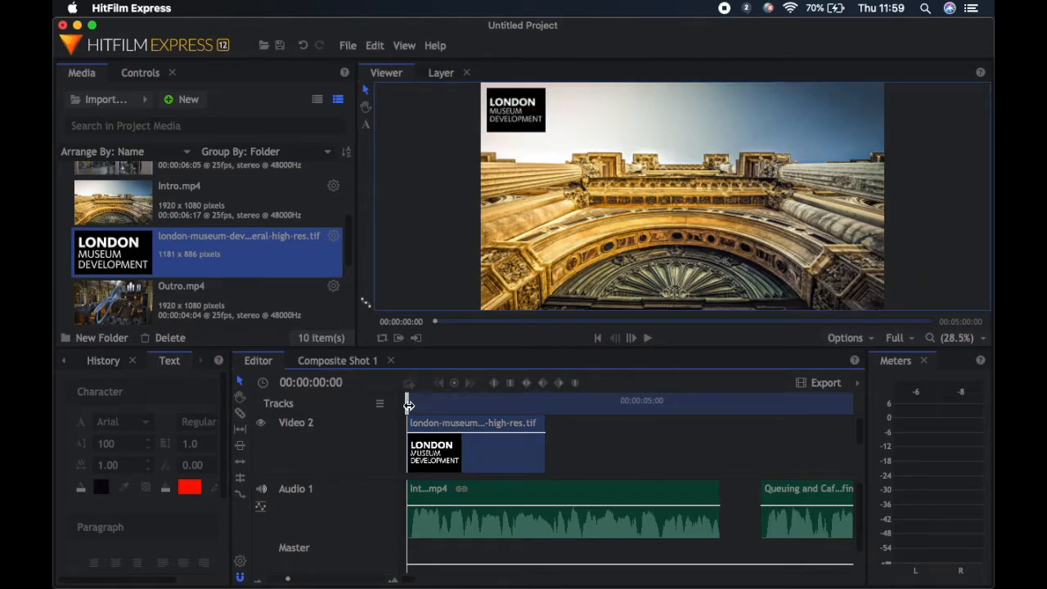
Play back the opening seconds with the logo overlay, and delete the logo clip from the timeline
click(646, 336)
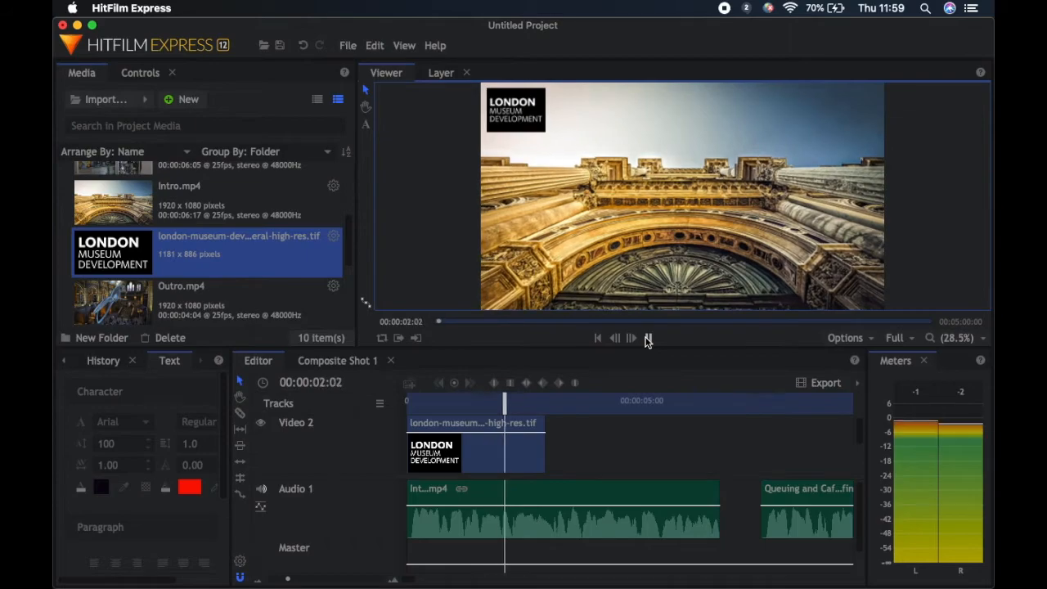
click(646, 339)
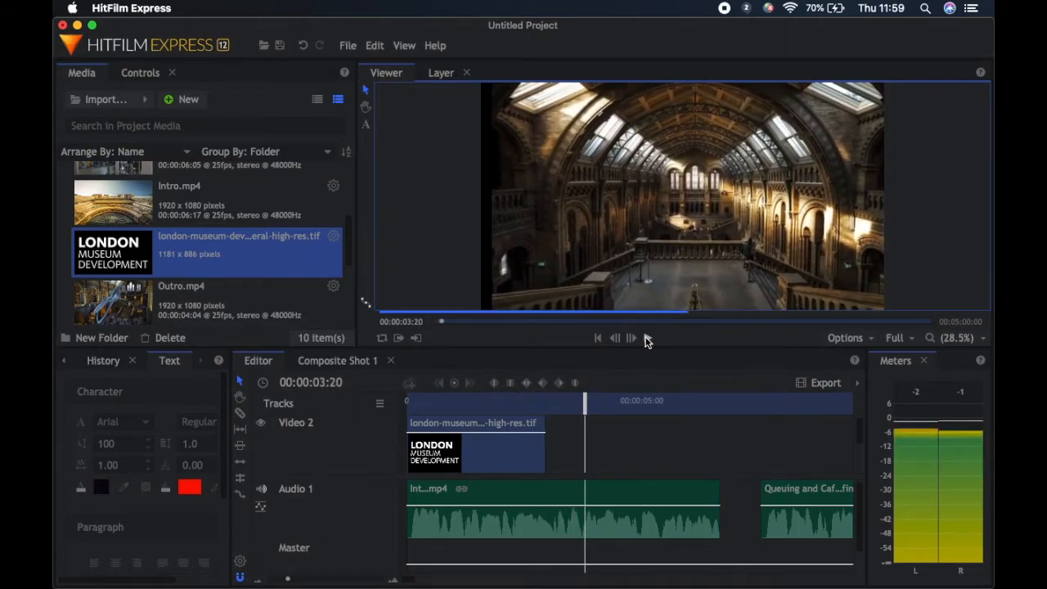
click(519, 457)
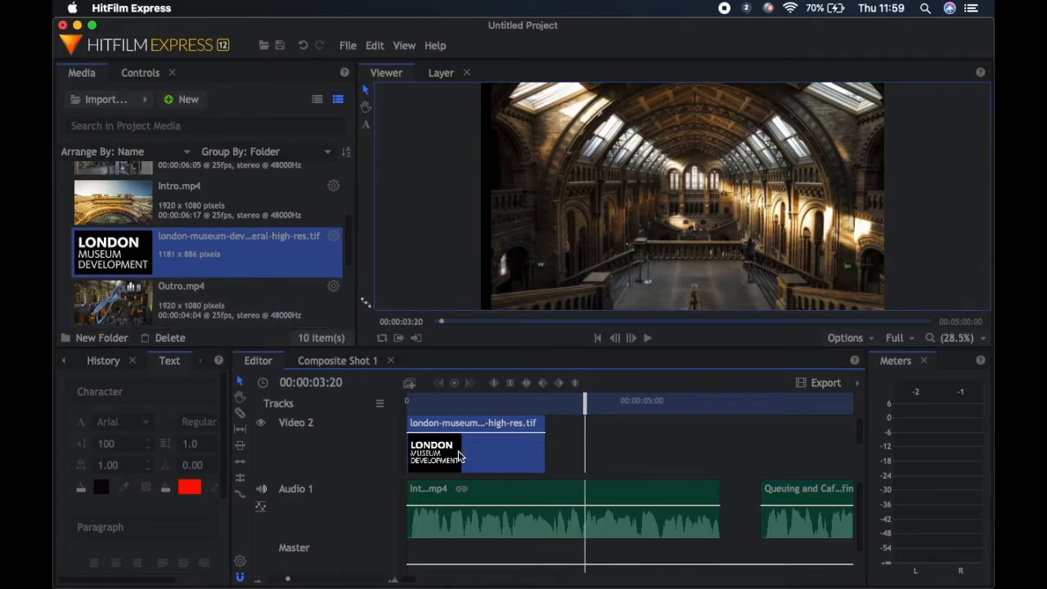
key(Delete)
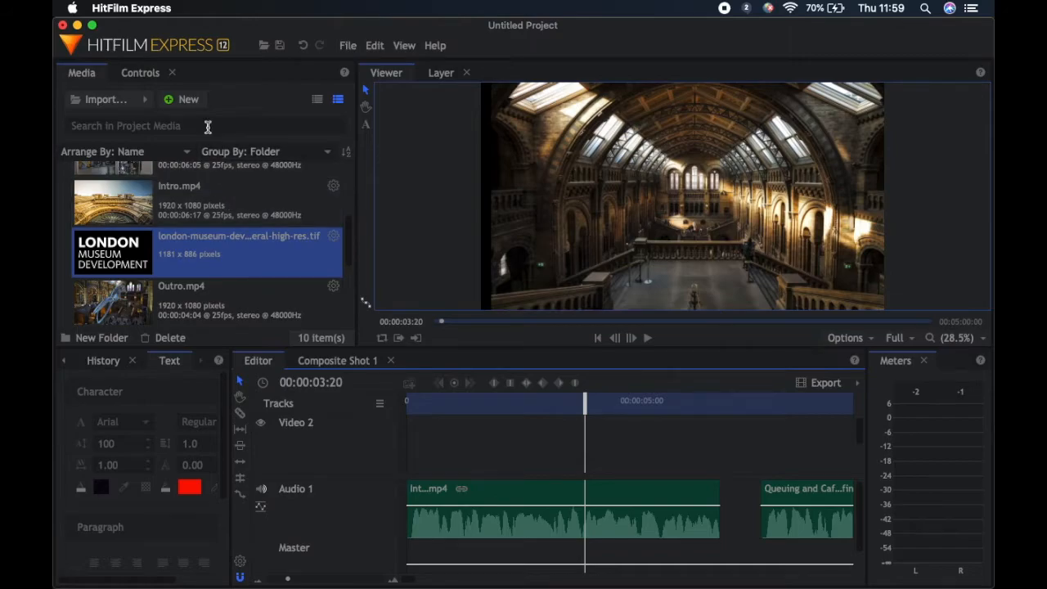
Create a composite shot named Composite Shot 2 with the 1080p Full HD @ 25 fps template and a 30-second duration
click(179, 102)
click(204, 116)
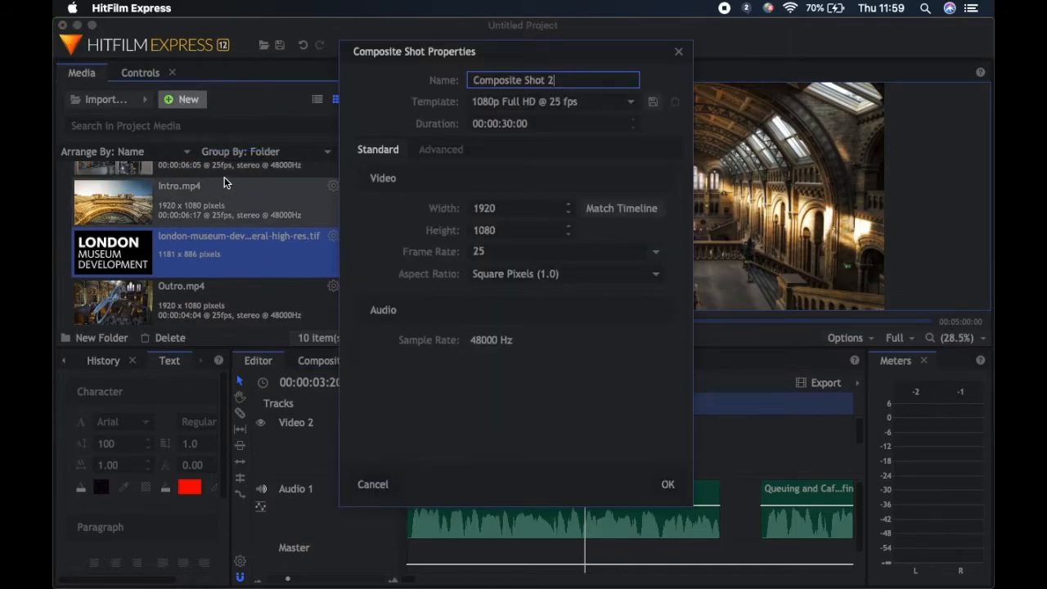
click(666, 485)
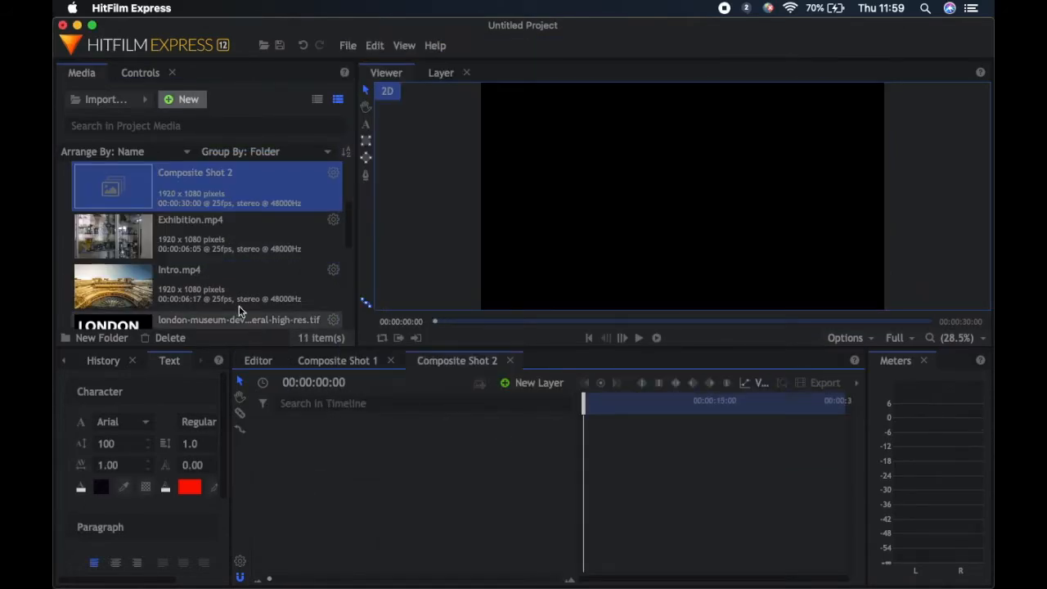
Add the London Museum Development logo TIFF to Composite Shot 2 as its first layer
scroll(233, 270, down, 10)
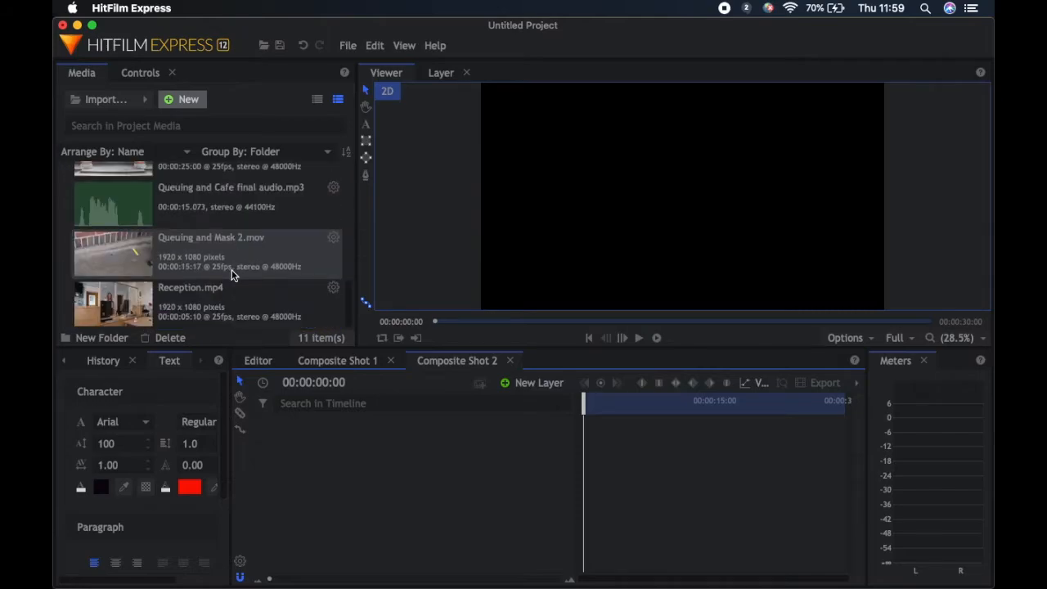
click(208, 324)
drag(209, 325, 438, 457)
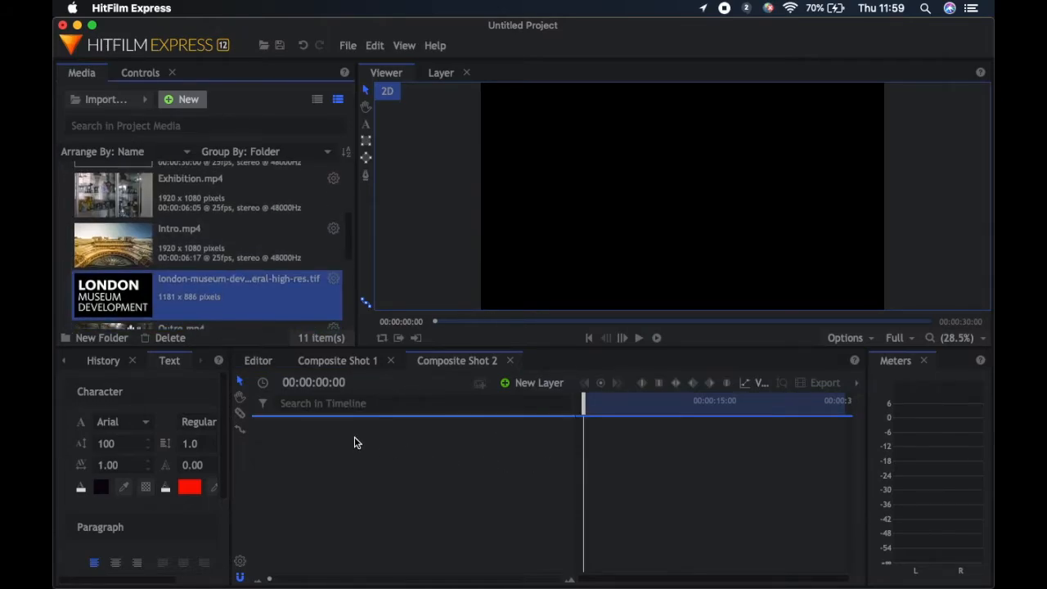
drag(354, 442, 330, 433)
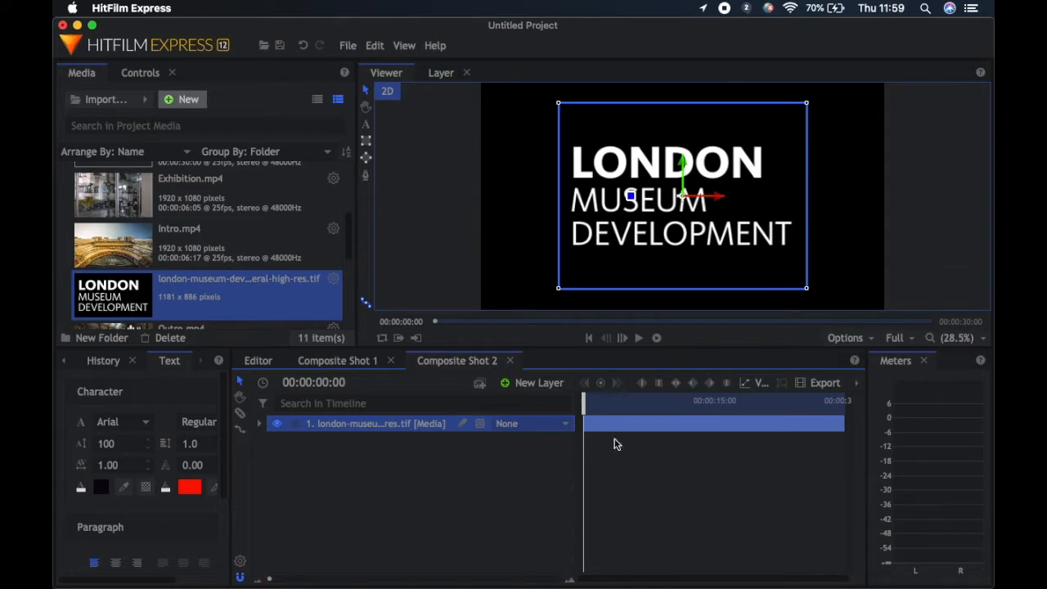
Scale the logo layer down to about 30.9% and place it in the frame's upper-left corner at about -739.5, 375.0
drag(559, 289, 572, 280)
key(super+z)
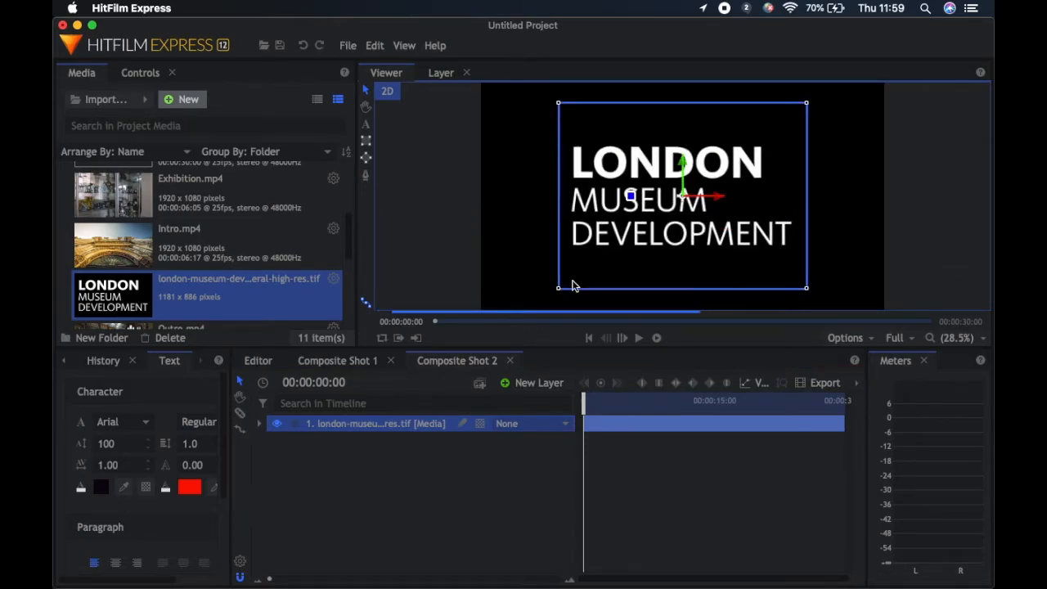
drag(560, 288, 516, 137)
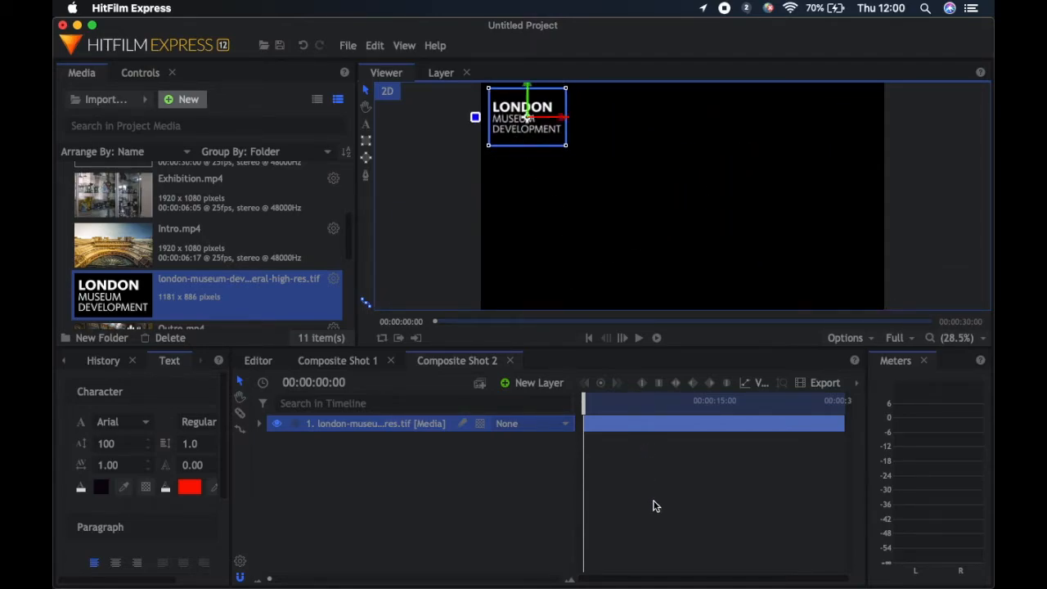
Open the logo layer's Transform properties and set a 100% Opacity keyframe at 00:00:02:01
click(261, 424)
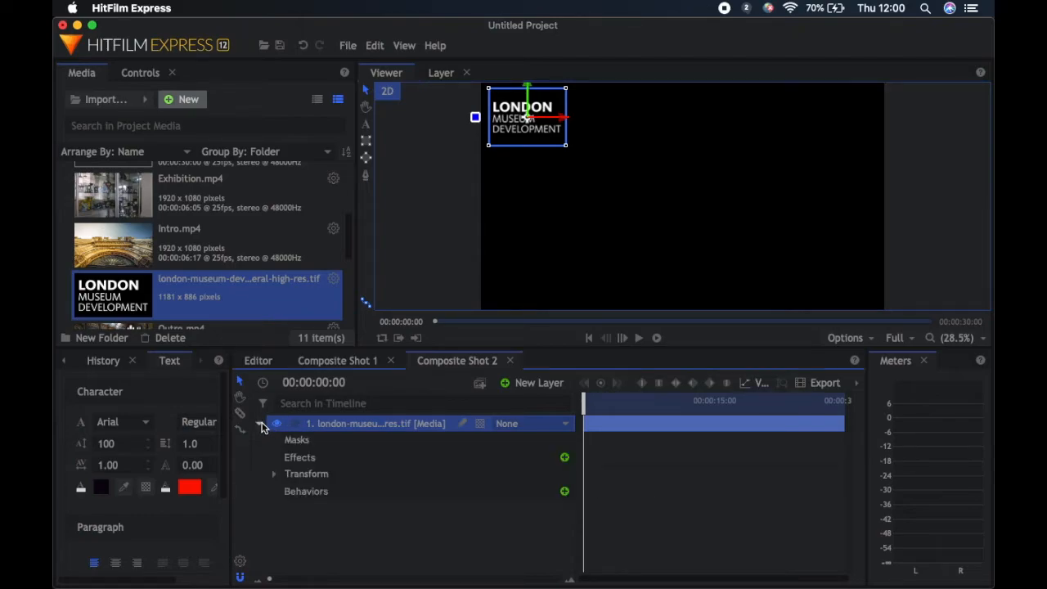
click(275, 474)
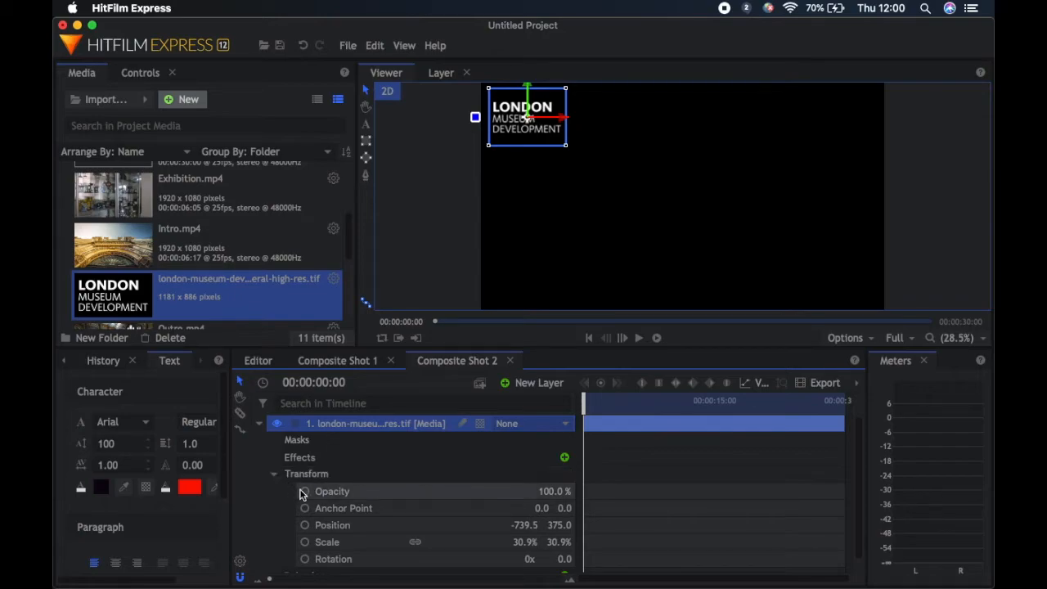
click(305, 491)
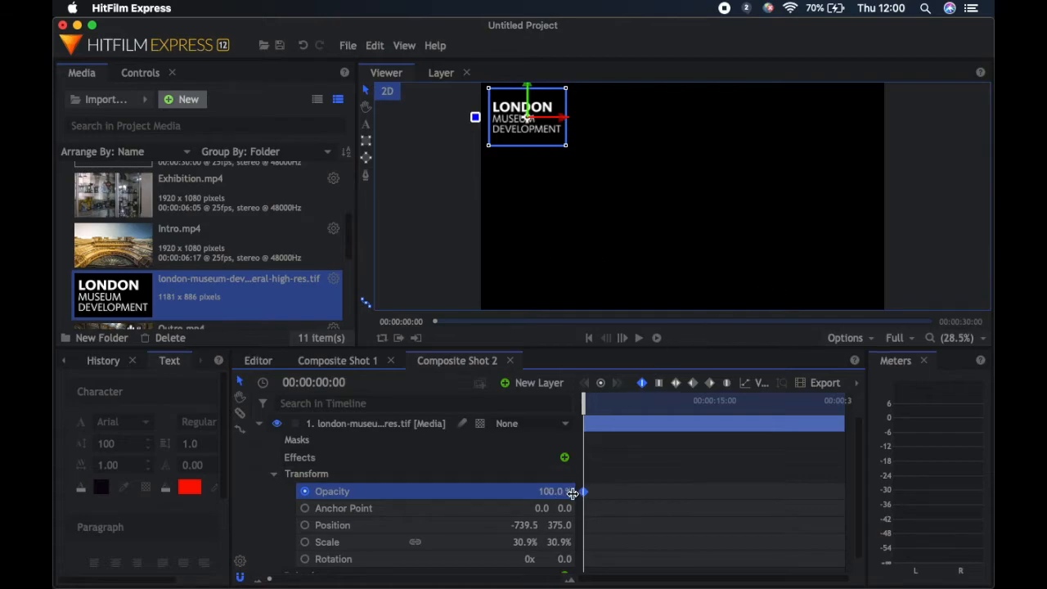
mouse_move(583, 403)
mouse_down()
mouse_move(615, 402)
mouse_move(601, 403)
mouse_up()
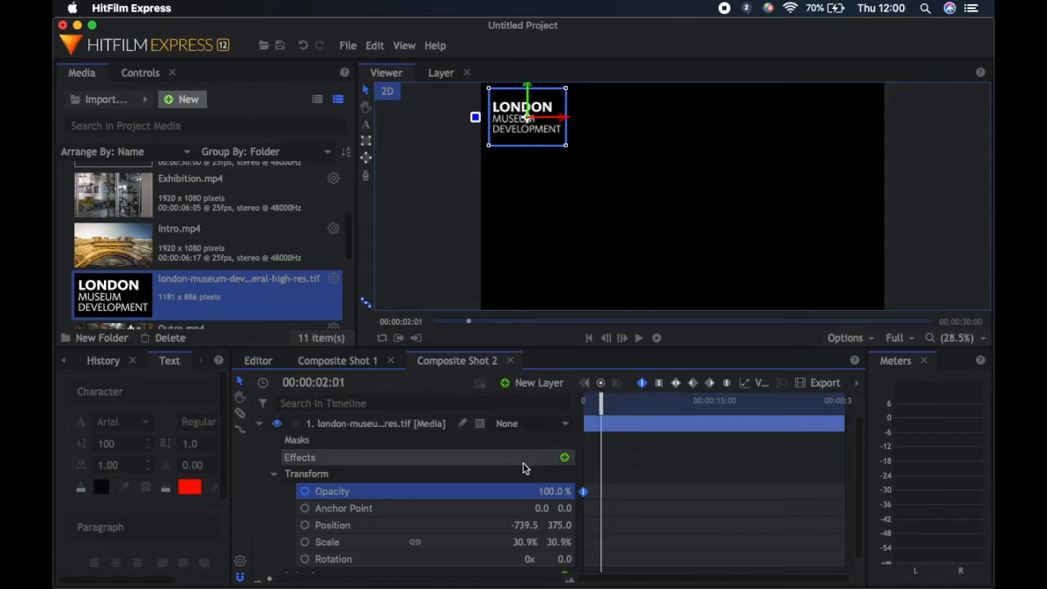
click(305, 491)
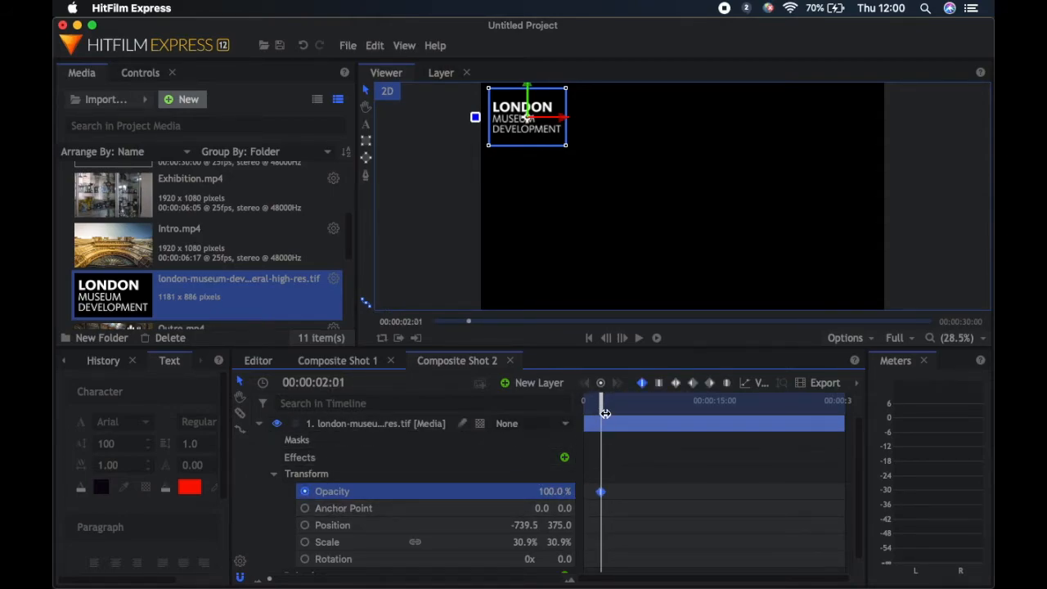
Add a 0% Opacity keyframe to the logo layer at 00:00:17:03 and play the animation from the start
drag(600, 409, 734, 408)
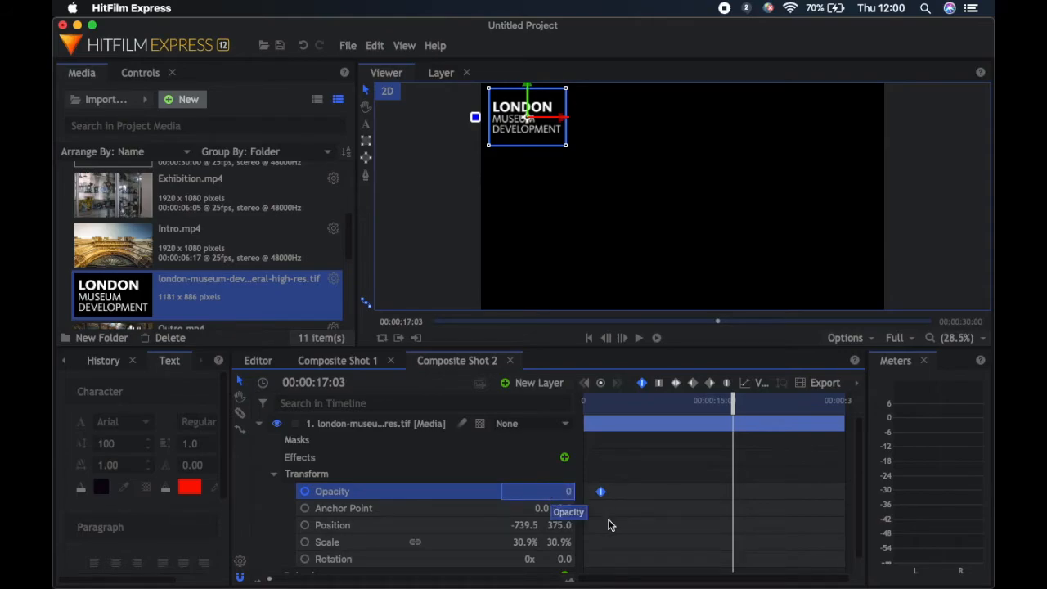
key(Return)
key(Home)
click(640, 337)
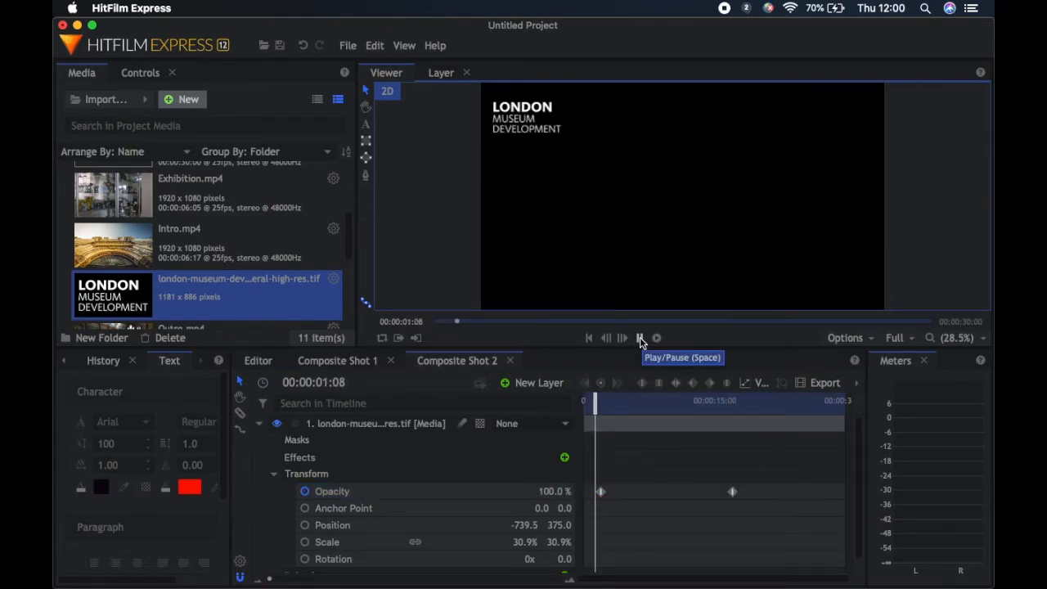
Move the logo's 100% Opacity keyframe to about 16 seconds for a shorter fade-out, and play back the fade
drag(610, 405, 542, 428)
drag(600, 492, 704, 491)
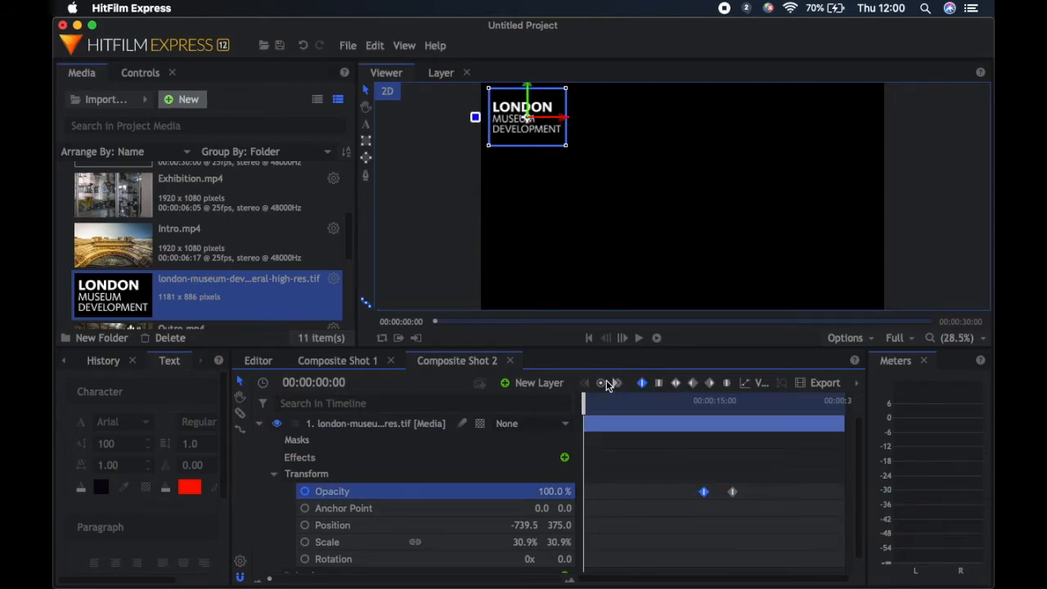
click(640, 337)
click(641, 336)
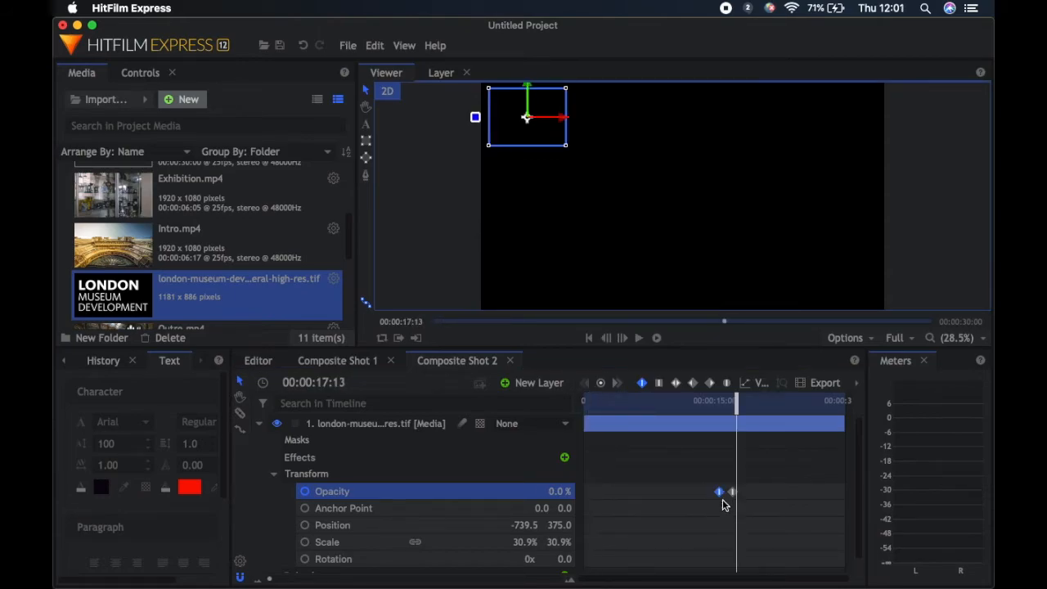
click(705, 406)
click(638, 338)
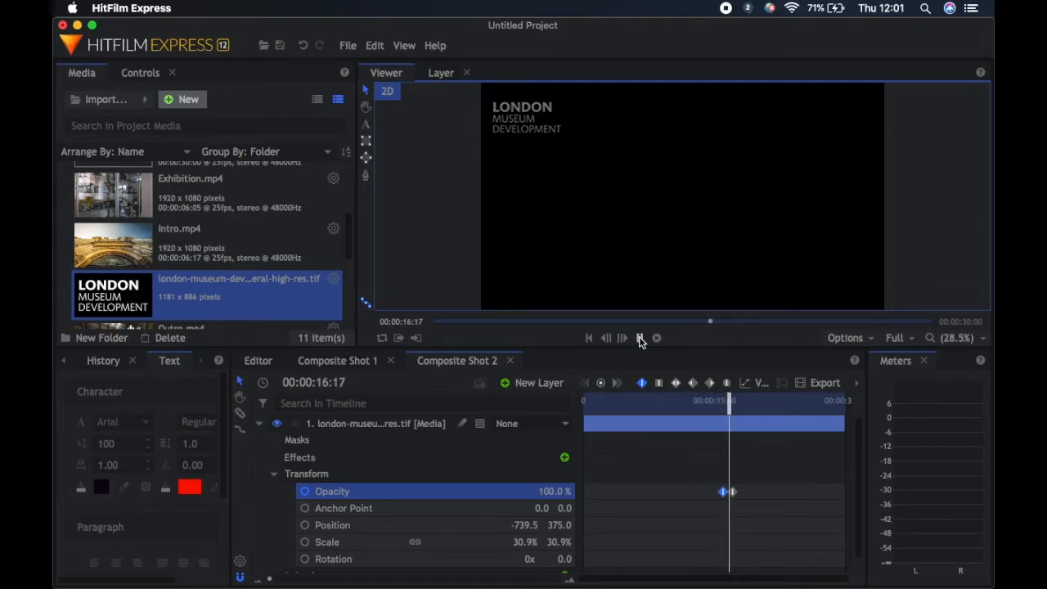
click(638, 337)
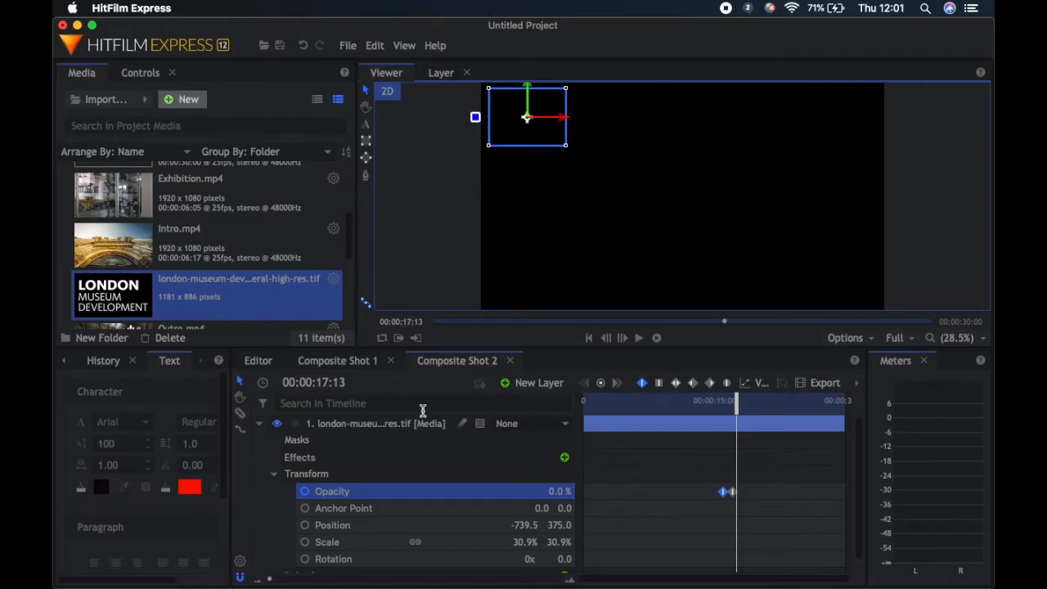
Return to the main edit and place Composite Shot 2 at the start of the Video 2 track
click(253, 367)
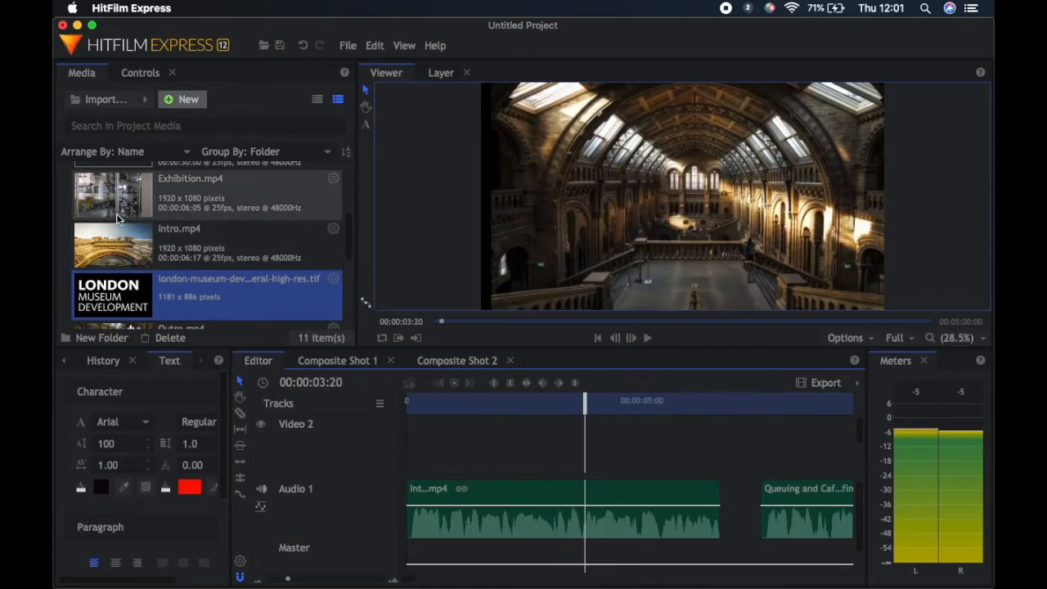
scroll(122, 264, down, 5)
scroll(121, 263, up, 5)
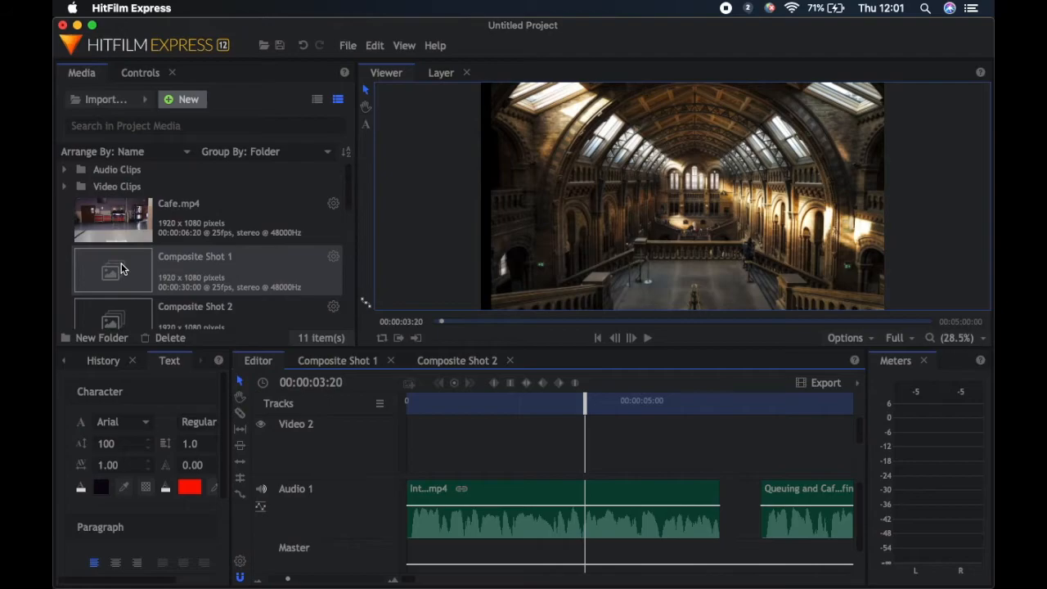
drag(98, 305, 366, 440)
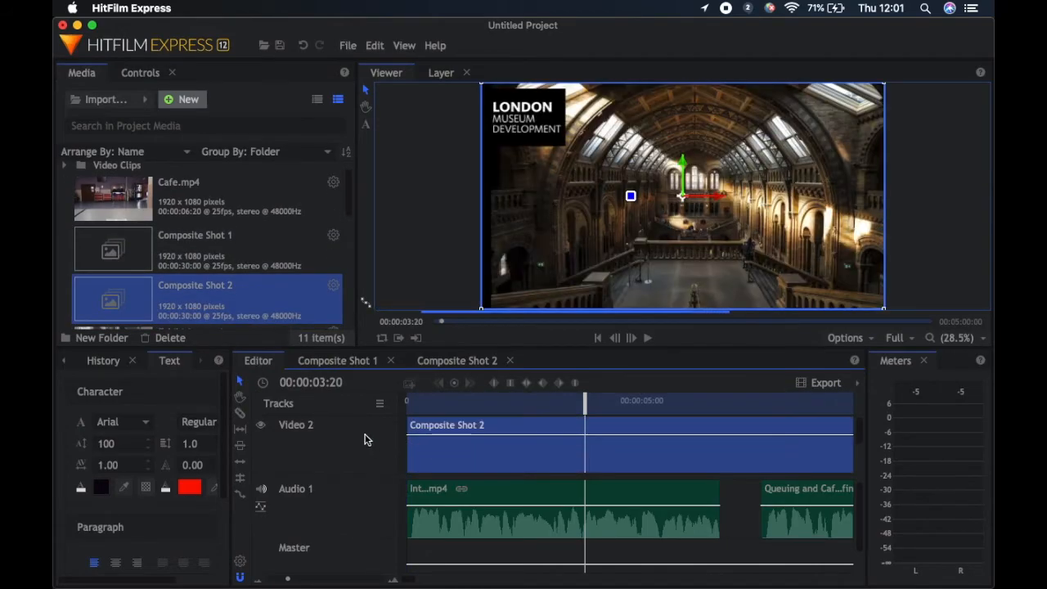
Slice Composite Shot 2 on the Video 2 track at 00:00:11:12
drag(581, 403, 749, 403)
mouse_move(408, 577)
mouse_down()
mouse_move(456, 567)
mouse_move(416, 575)
mouse_up()
drag(578, 397, 738, 409)
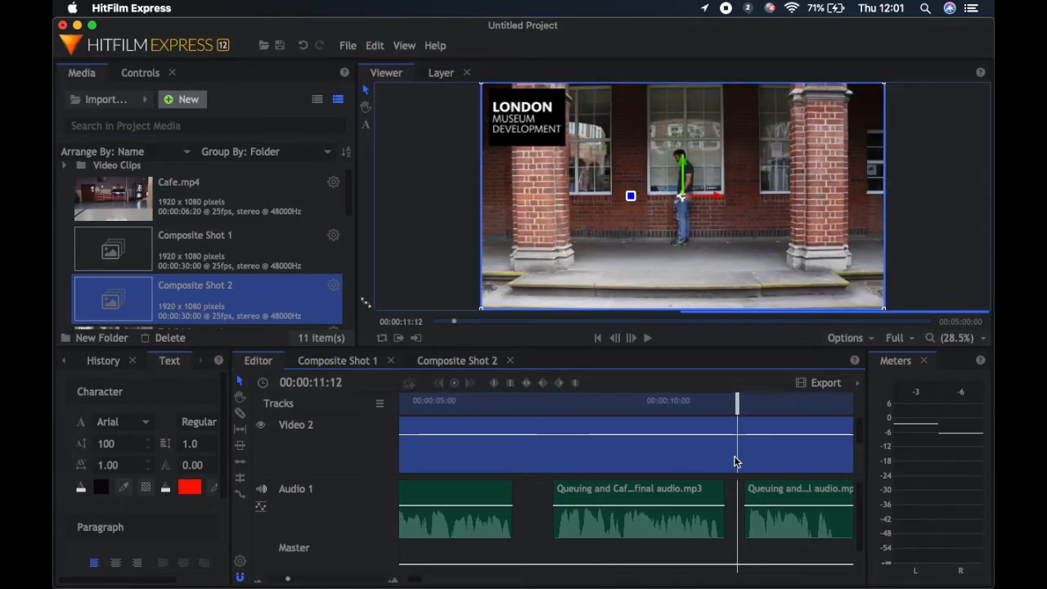
right_click(737, 462)
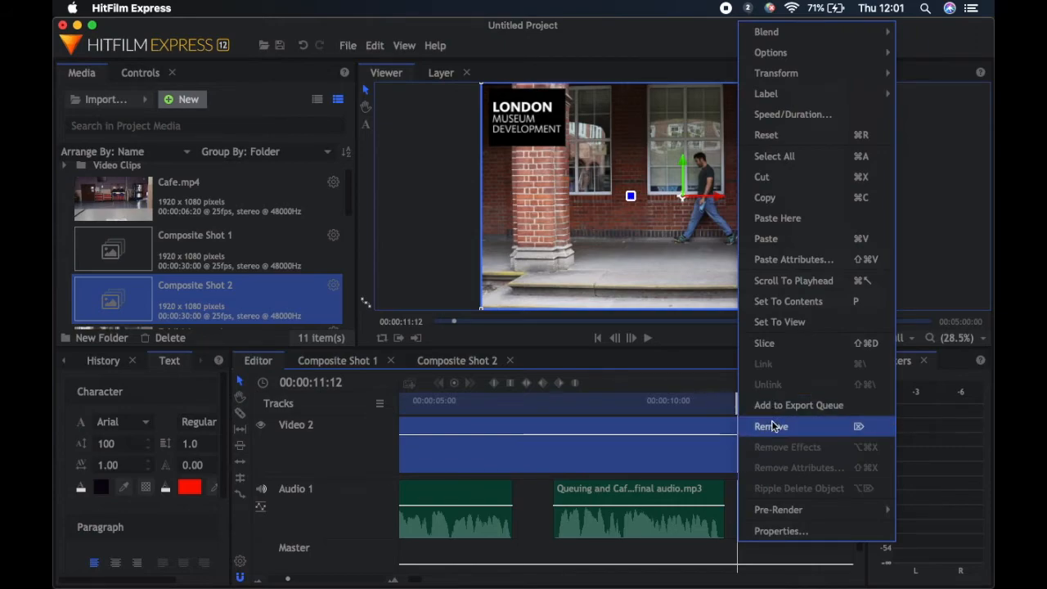
click(763, 343)
Remove the section of Composite Shot 2 before 00:00:11:12 and move the remaining section to the start of the Video 2 track
click(641, 447)
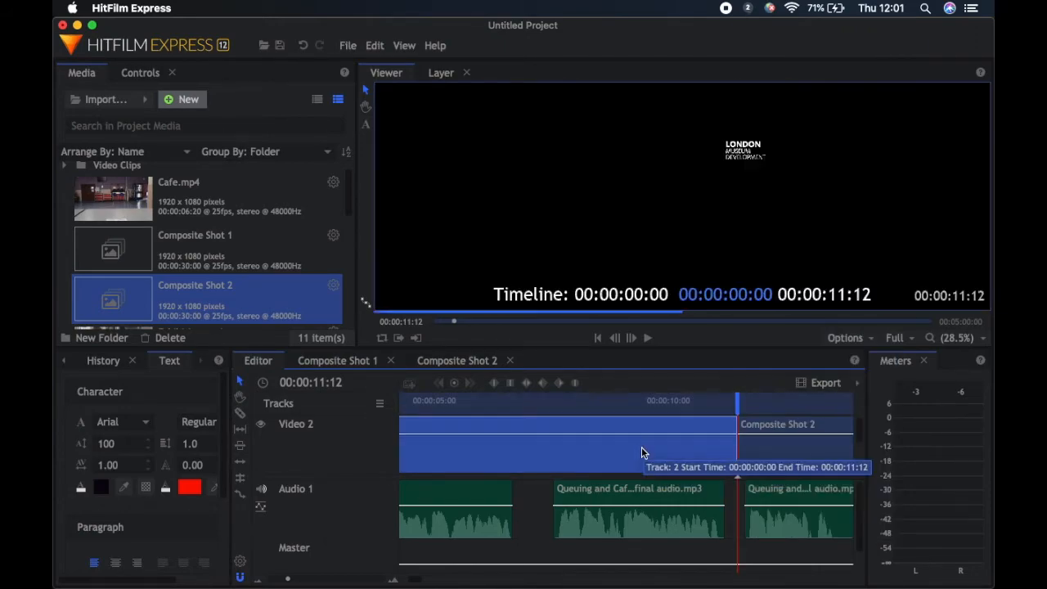
drag(631, 439, 437, 454)
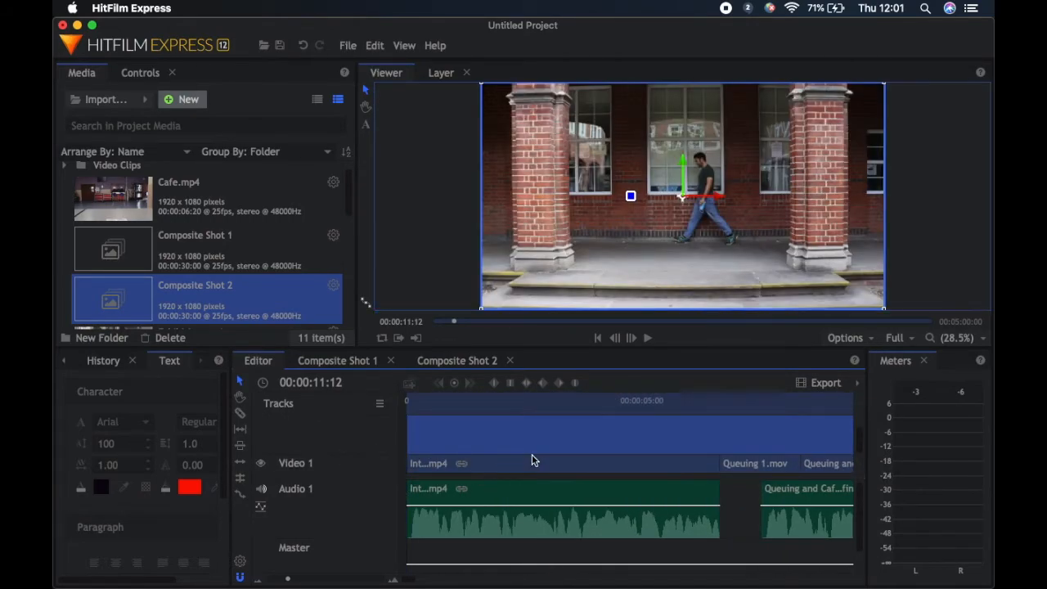
scroll(528, 450, up, 2)
Play the edit from 00:00:00:00 with the sound muted to check the logo's fade-out over the opening clips
click(496, 401)
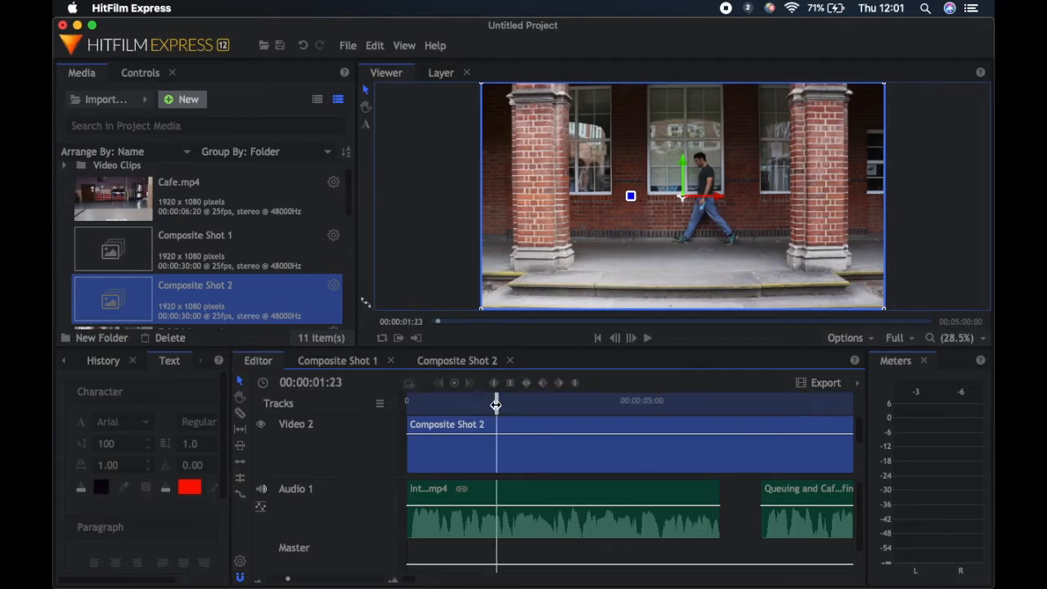
drag(497, 403, 406, 403)
click(647, 337)
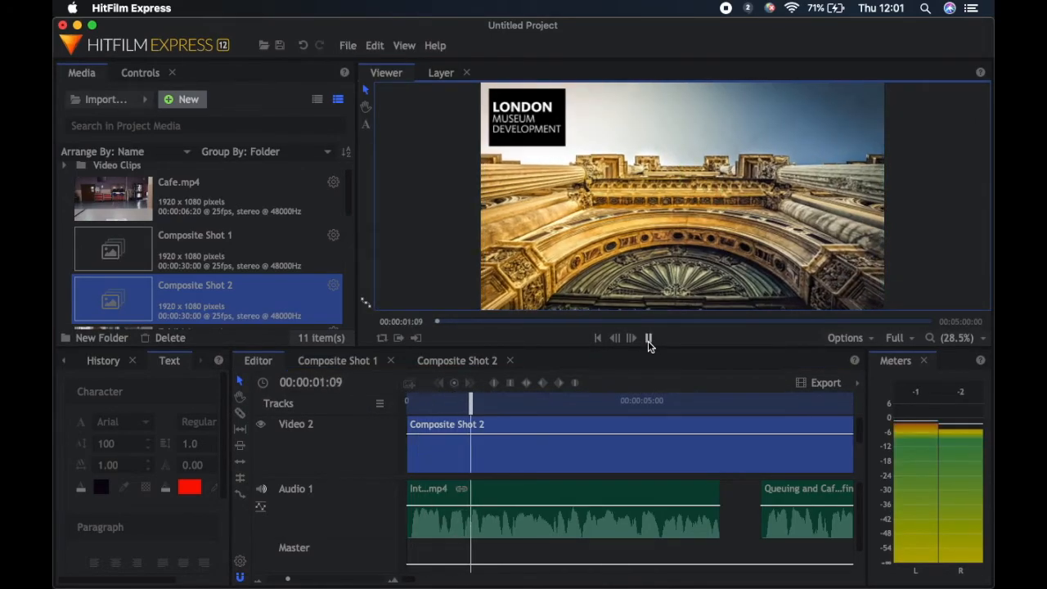
key(XF86AudioMute)
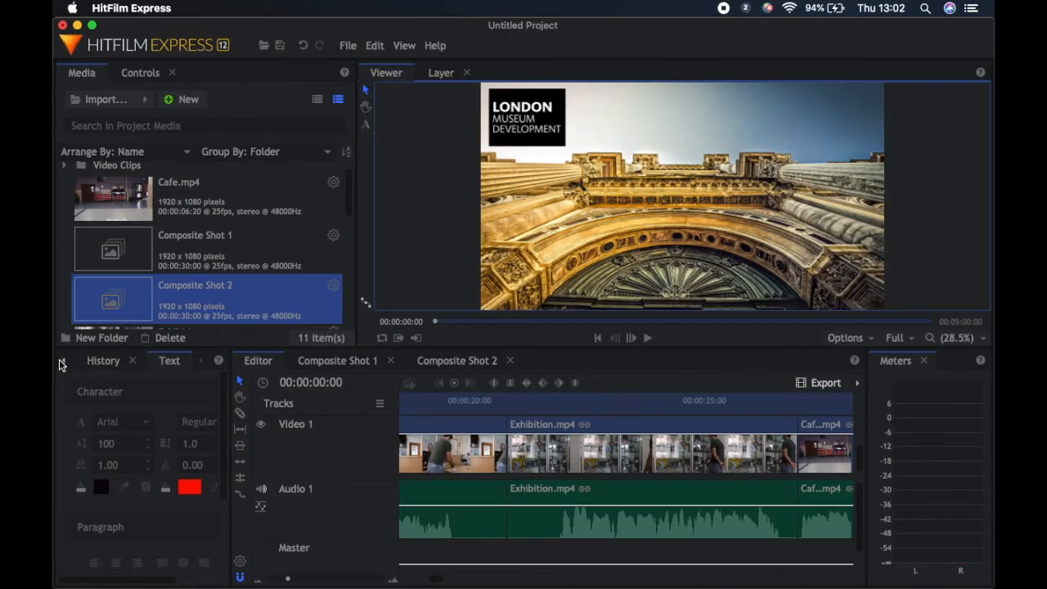
Add a Fade to Color video transition at the cut before Exhibition.mp4 on Video 1 and extend it across both sides of the cut
click(59, 364)
click(103, 360)
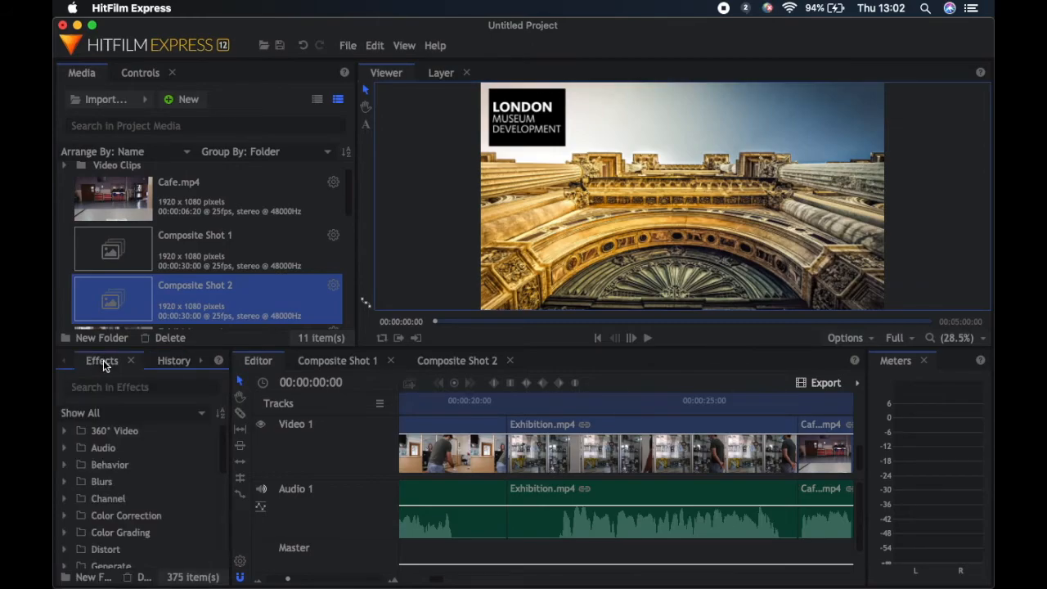
scroll(117, 493, down, 5)
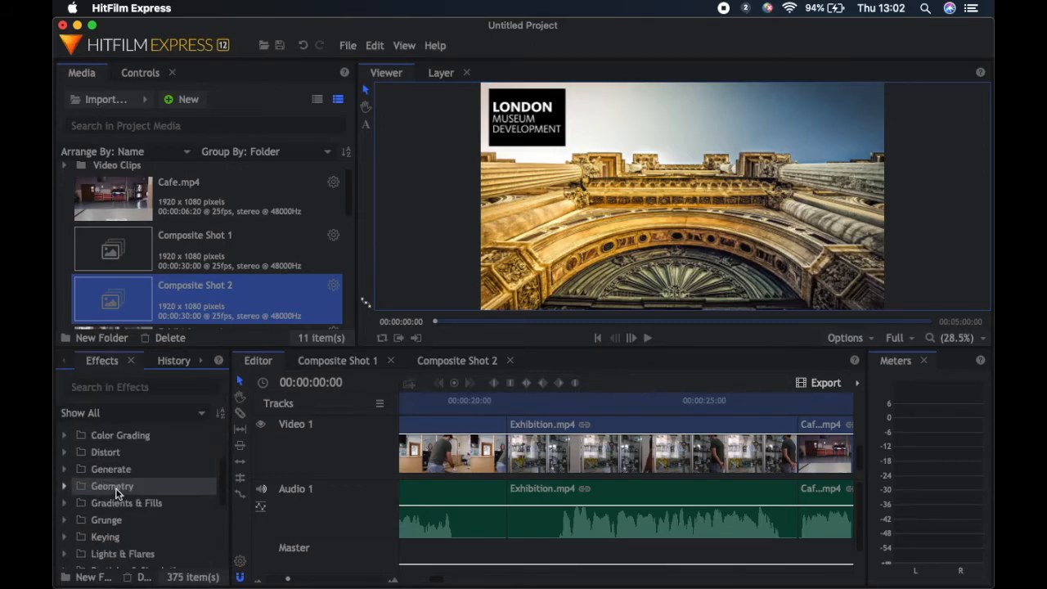
scroll(117, 493, down, 3)
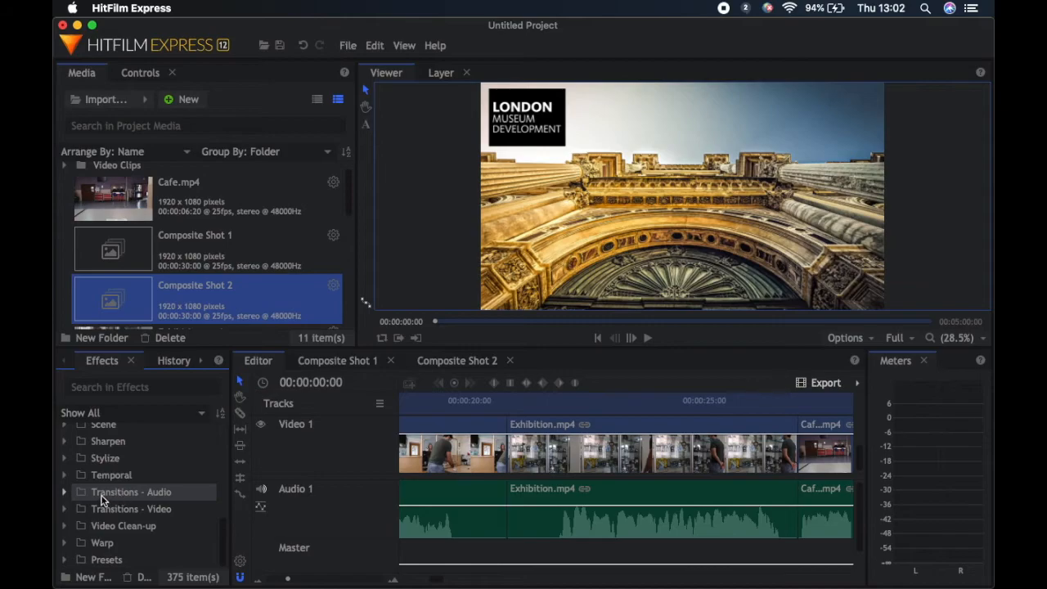
click(64, 510)
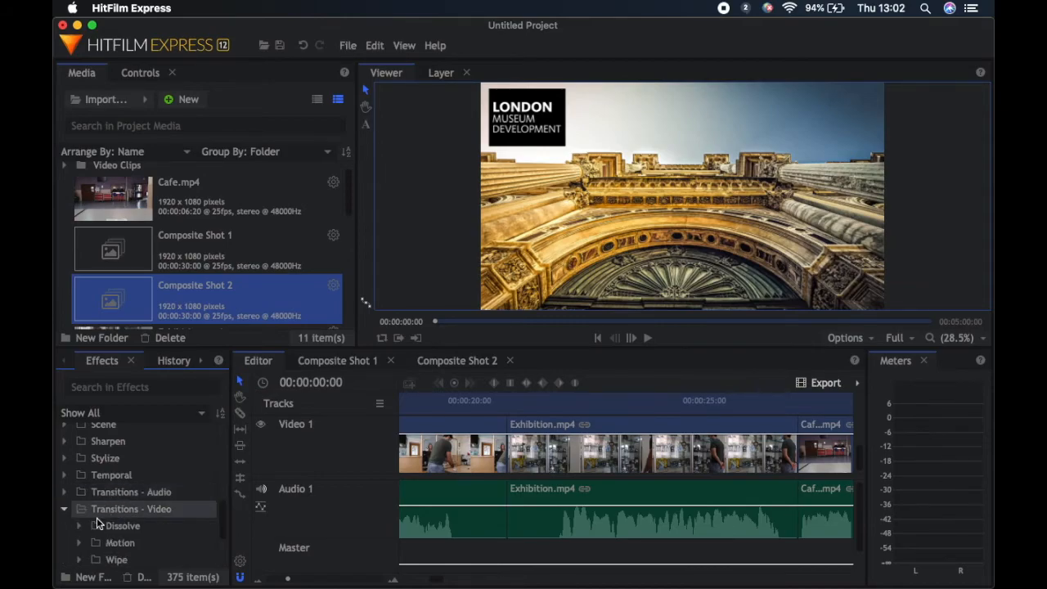
scroll(131, 532, down, 3)
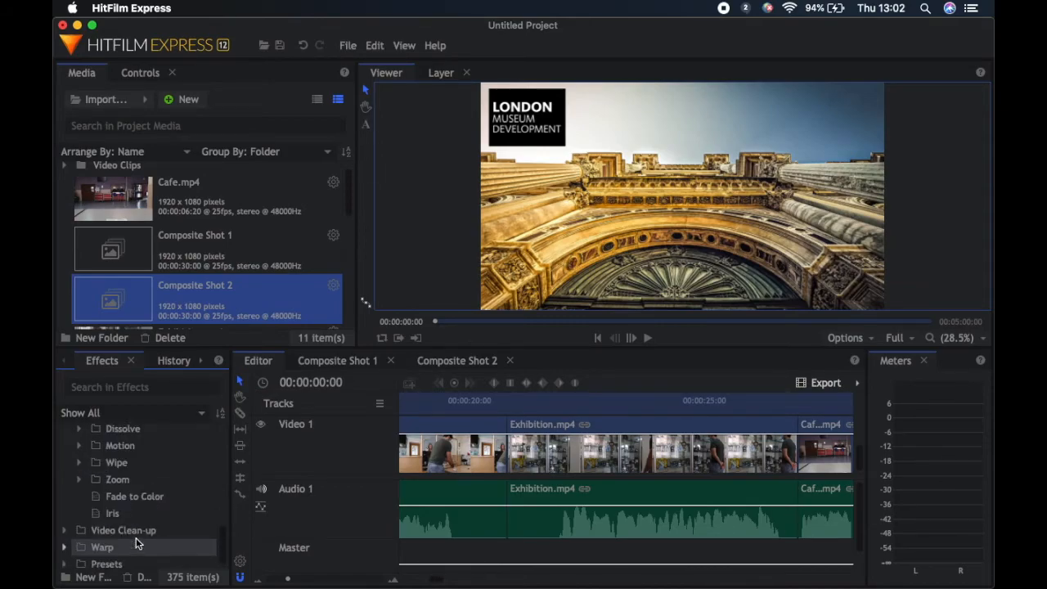
scroll(135, 537, up, 3)
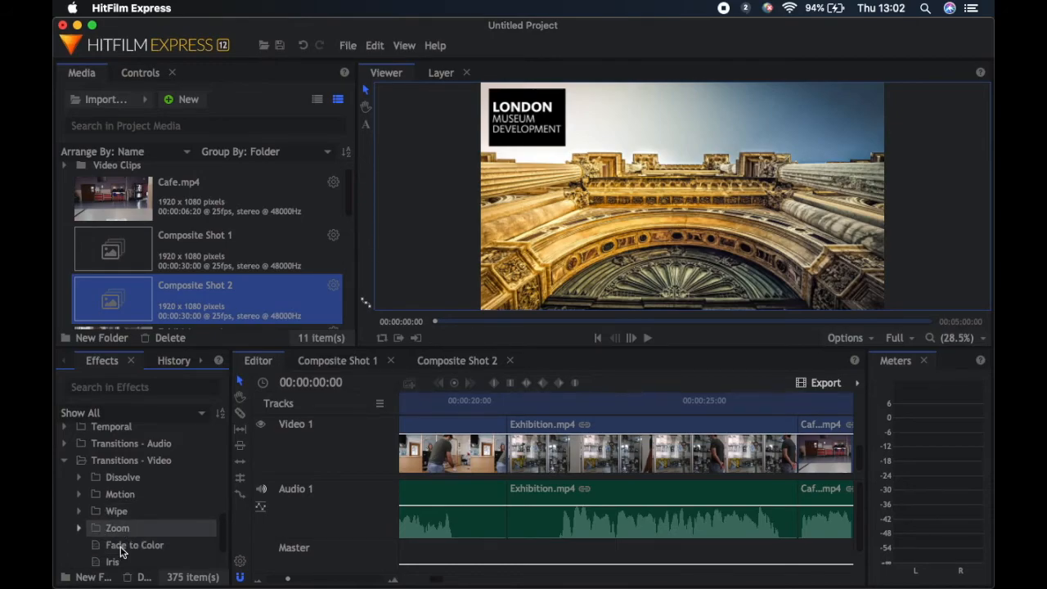
click(121, 548)
drag(121, 547, 525, 446)
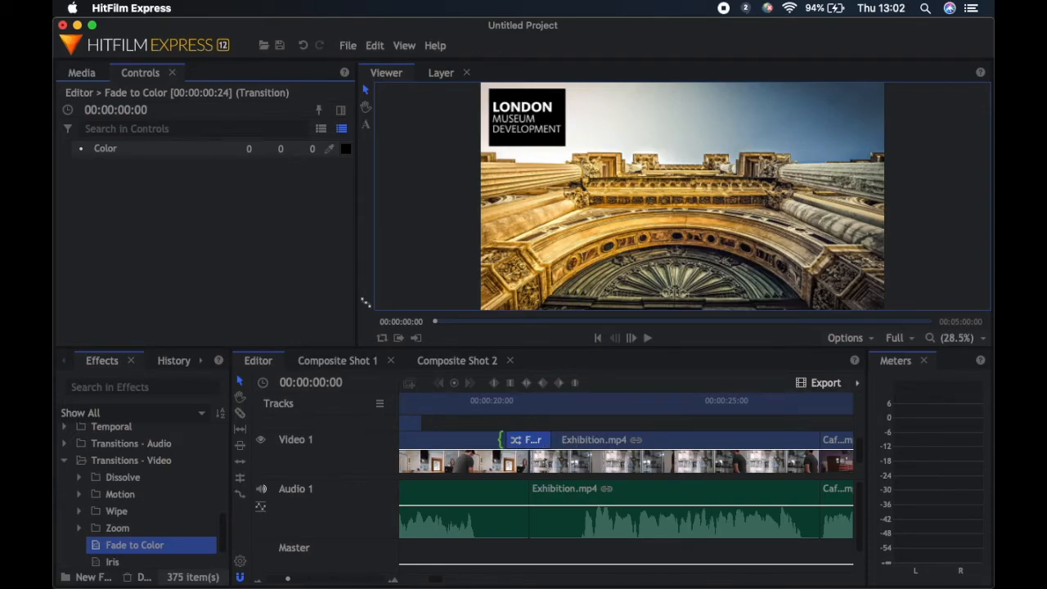
drag(556, 442, 575, 457)
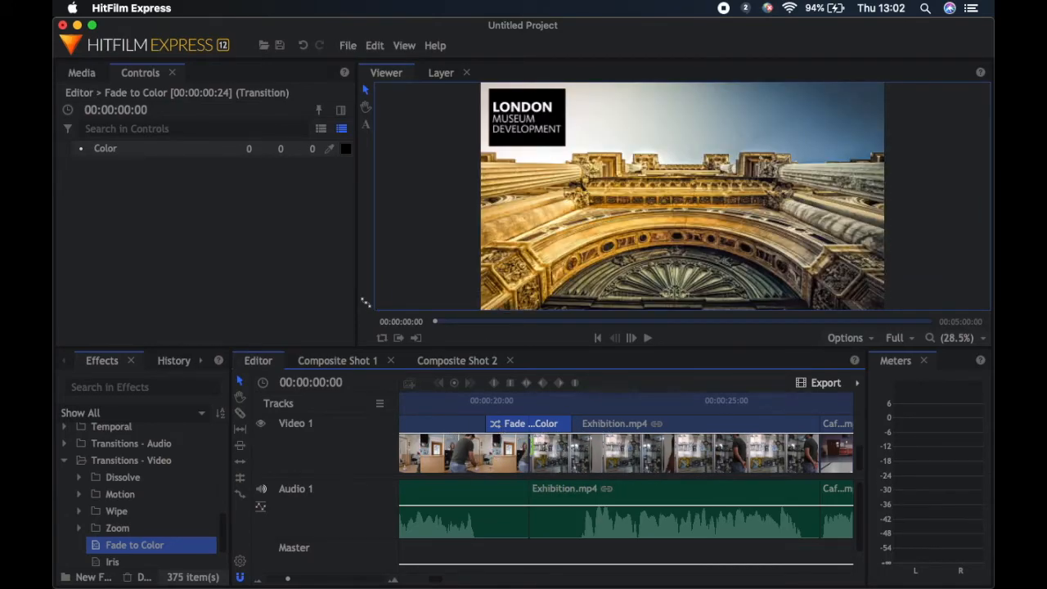
Apply the Fade audio transition to the start of the Exhibition.mp4 sound on the Audio 1 track
scroll(140, 543, down, 3)
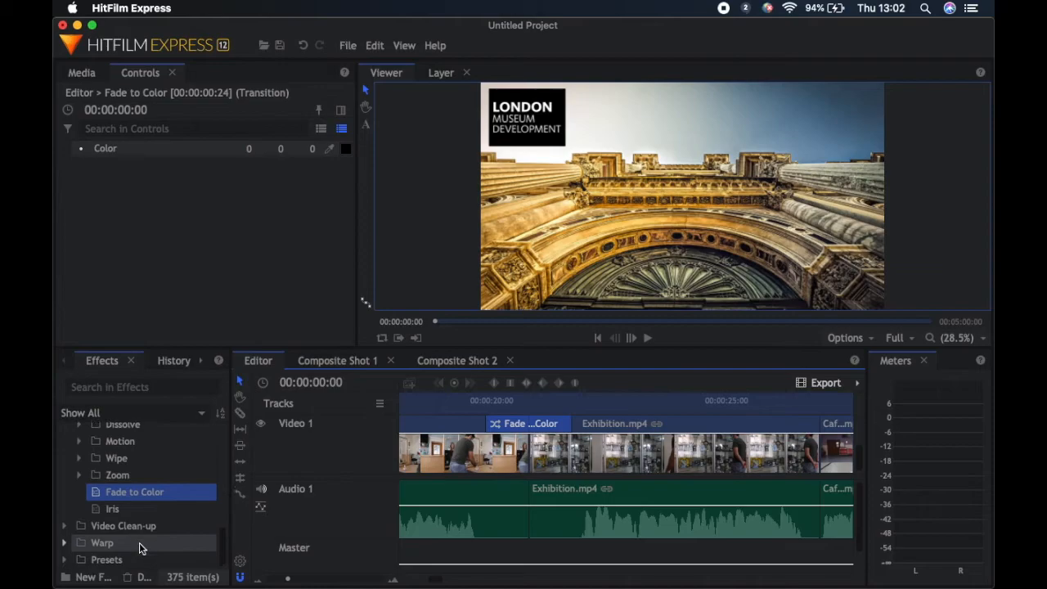
scroll(115, 507, up, 3)
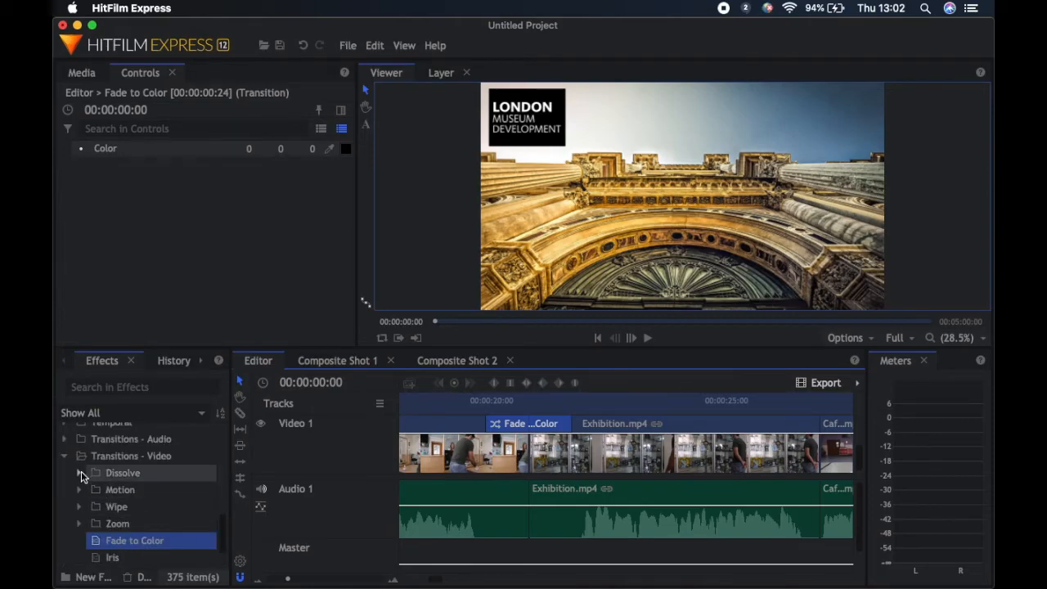
click(65, 438)
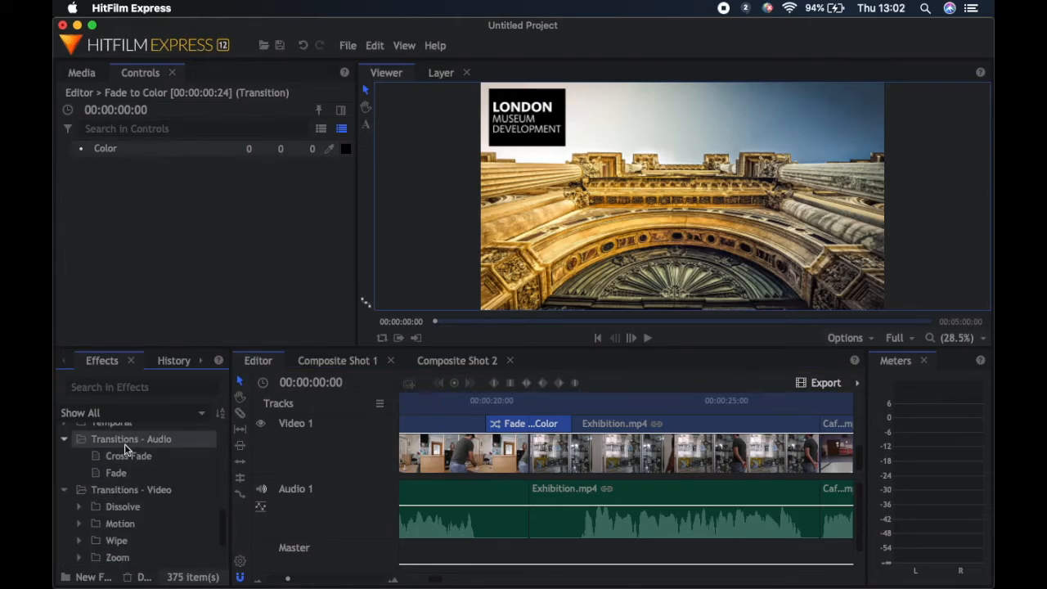
click(113, 477)
drag(112, 479, 561, 497)
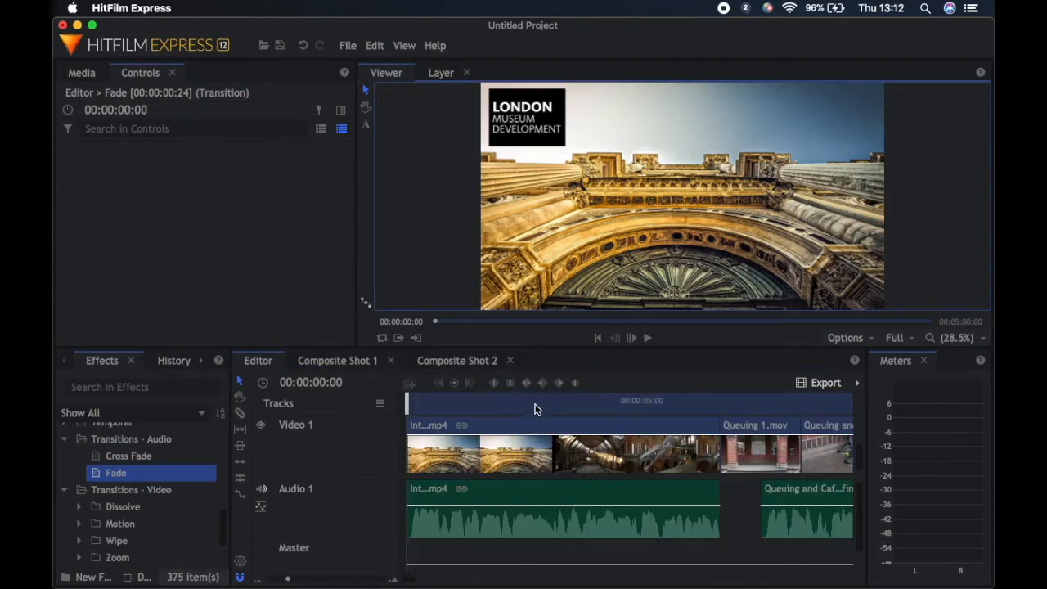
Import the music file Safety_Net.mp3 from the Files folder into the project media
click(82, 73)
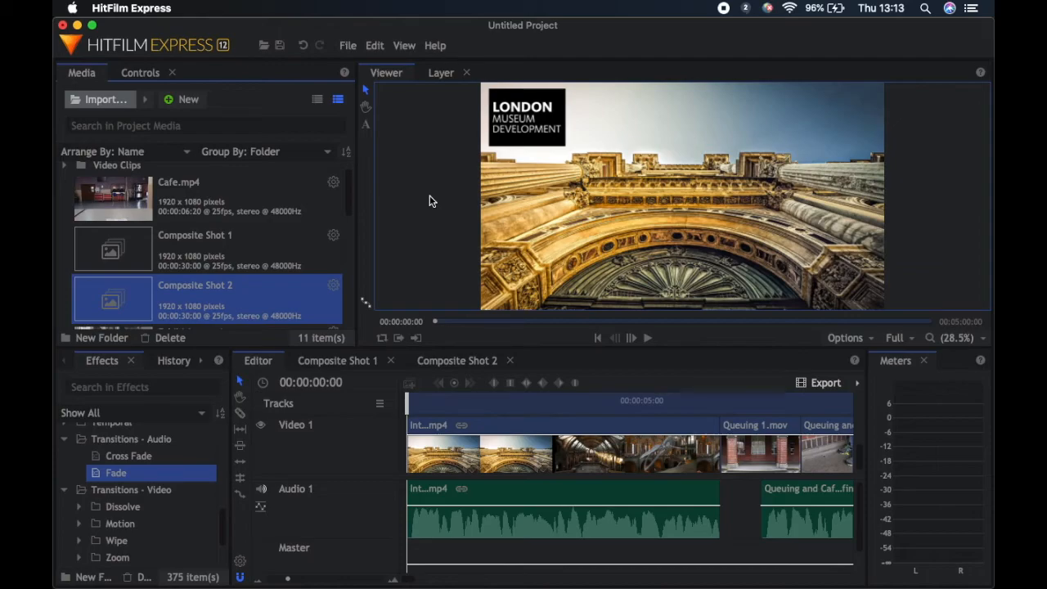
click(562, 308)
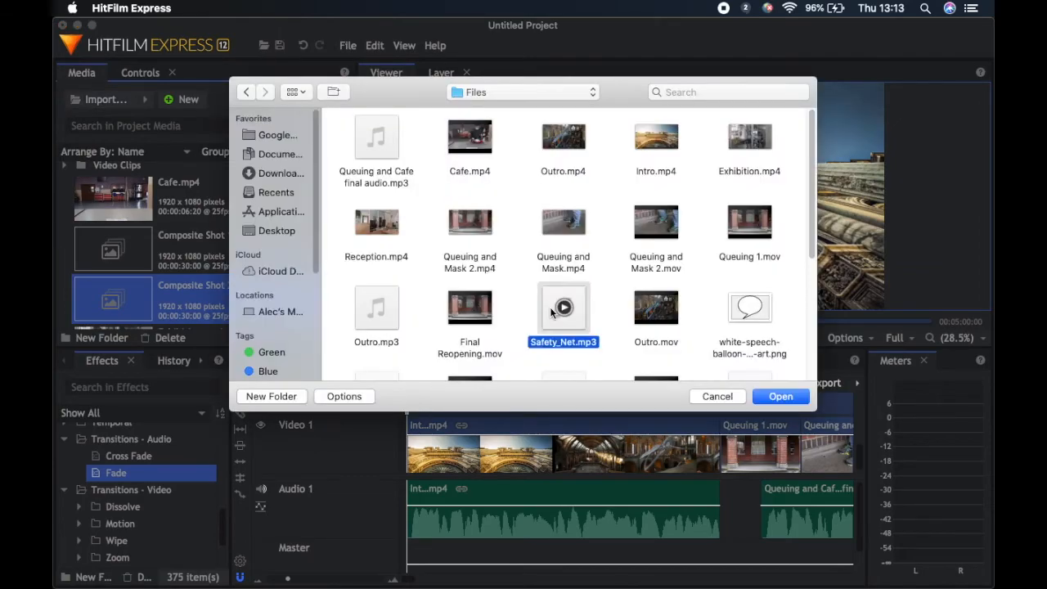
click(772, 399)
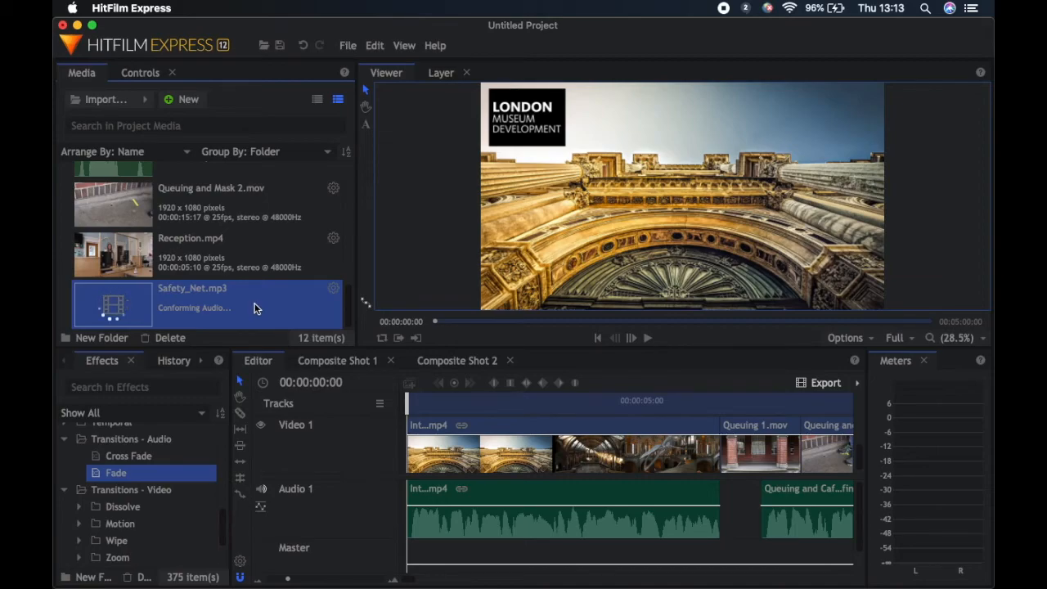
scroll(253, 307, up, 3)
scroll(254, 307, down, 3)
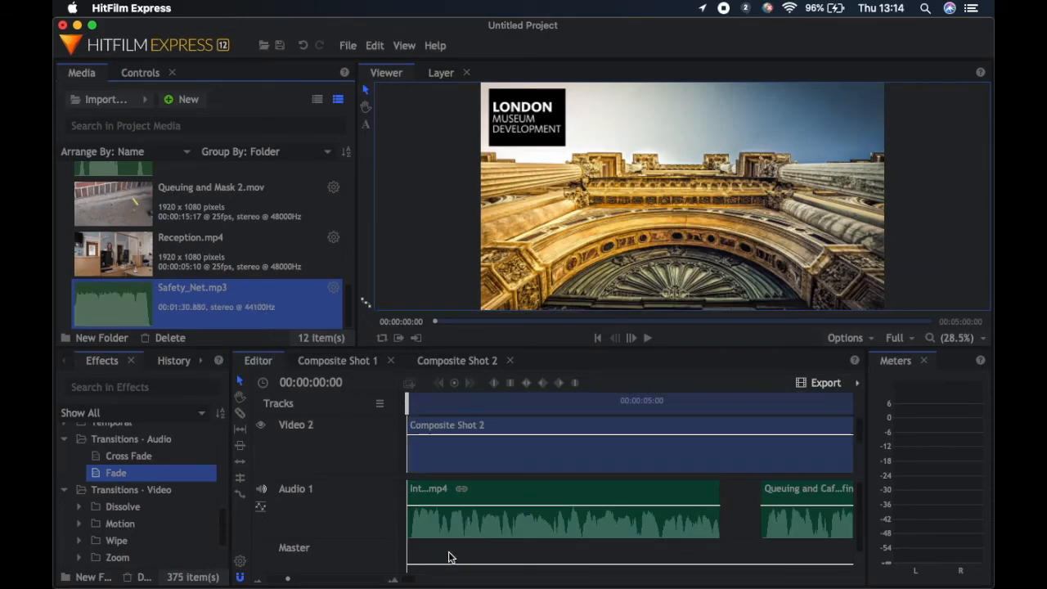
key(super+z)
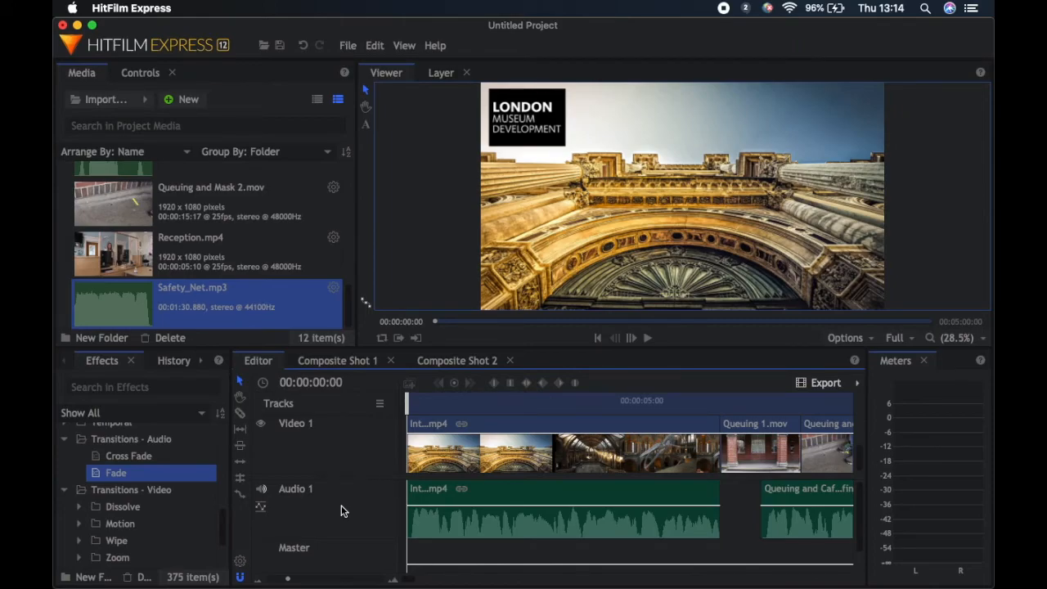
Insert a second audio track named Music and place Safety_Net.mp3 at its start
right_click(321, 501)
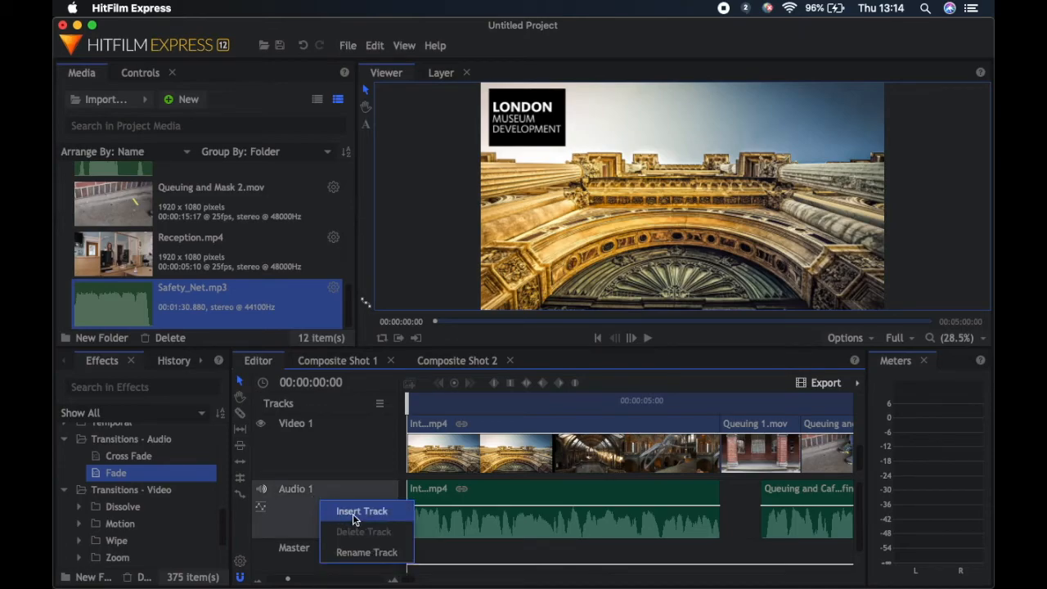
click(352, 512)
right_click(326, 544)
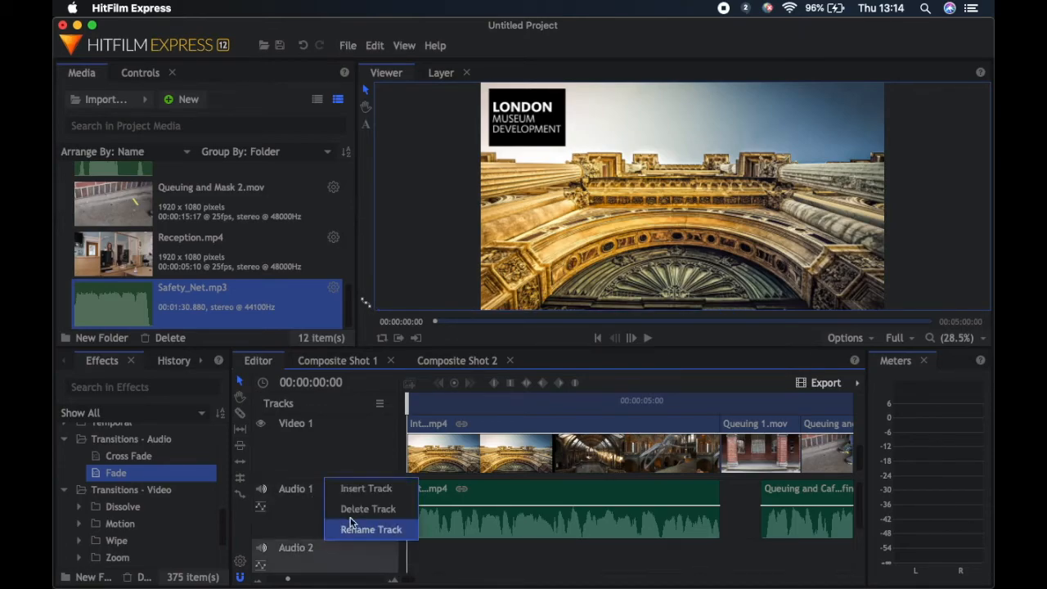
click(360, 523)
text(Music)
key(Return)
drag(109, 294, 408, 529)
click(393, 580)
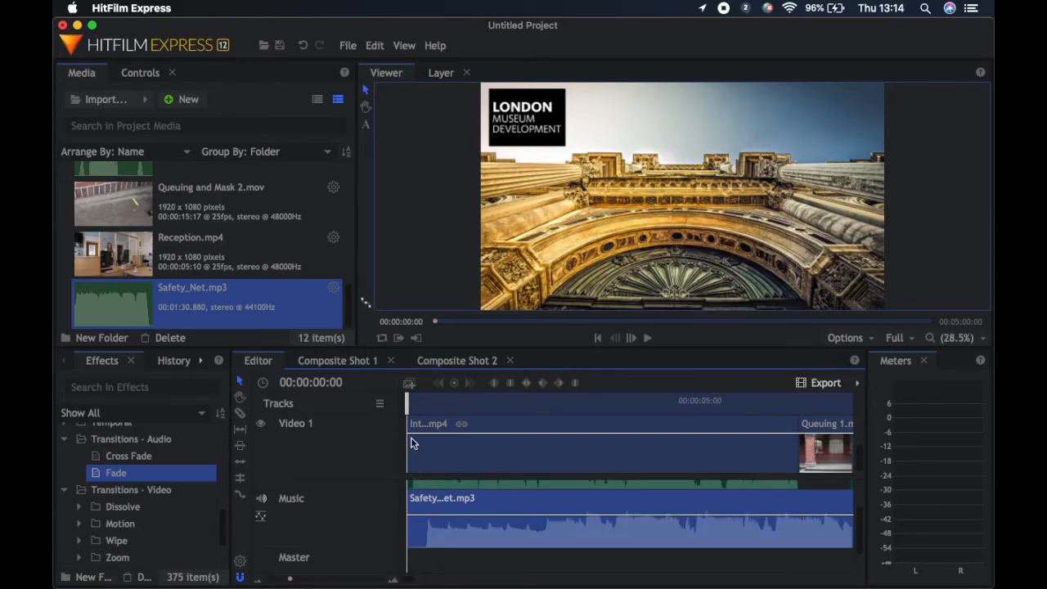
Cut off the opening of Safety_Net.mp3 before 00:00:00:08 and move the remaining music to the start of the Music track
click(414, 405)
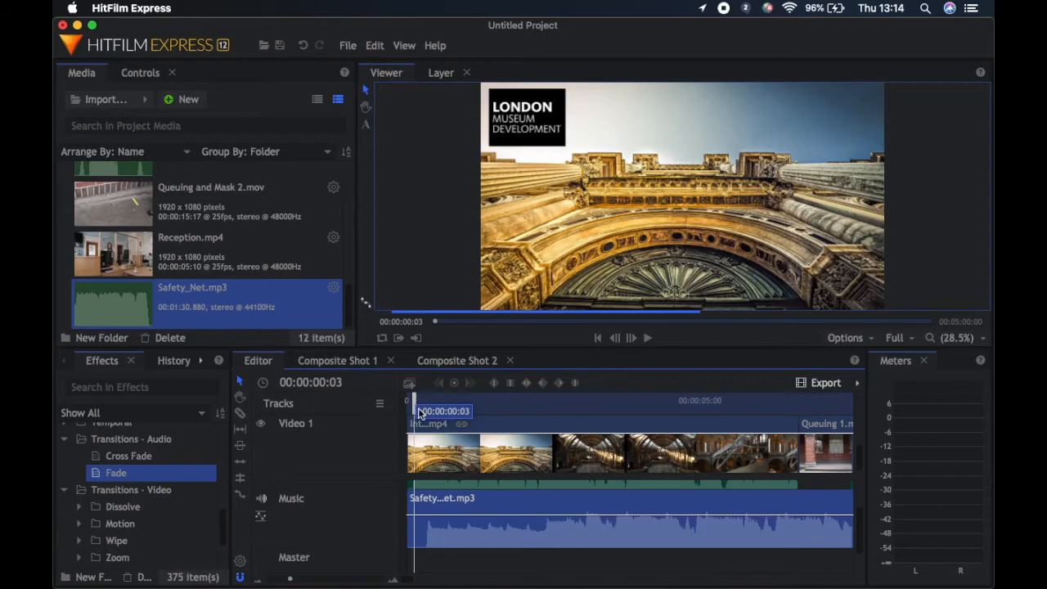
mouse_move(420, 413)
mouse_down()
mouse_move(432, 413)
mouse_move(424, 414)
mouse_up()
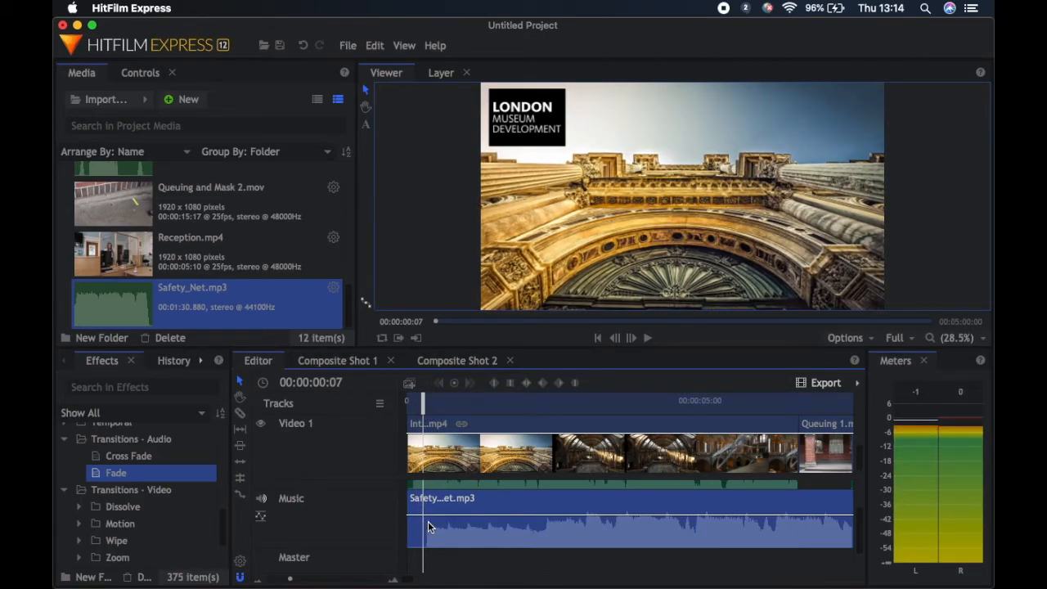
click(424, 408)
right_click(426, 535)
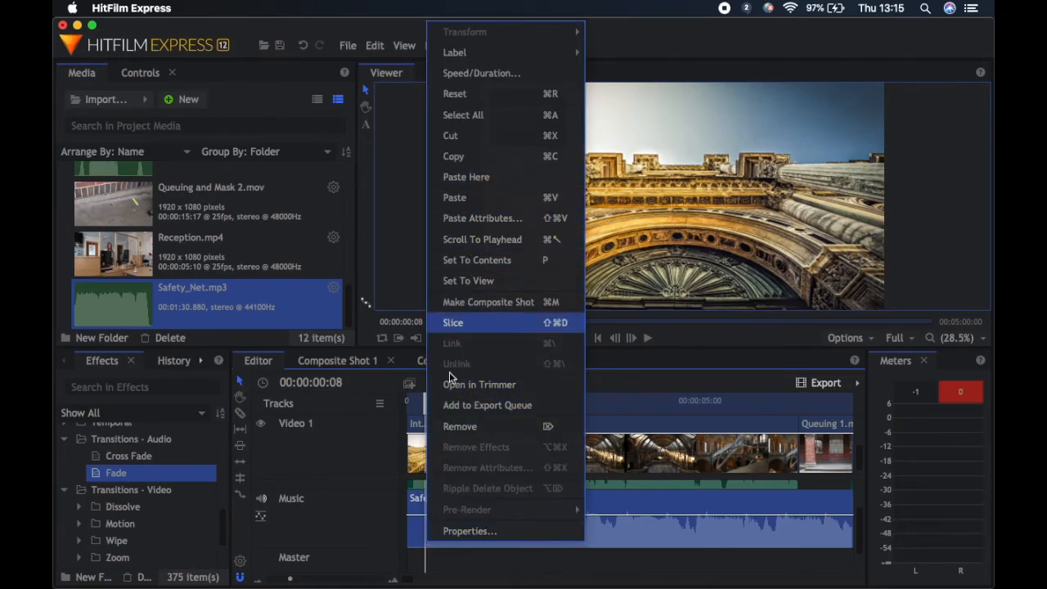
click(452, 322)
key(Delete)
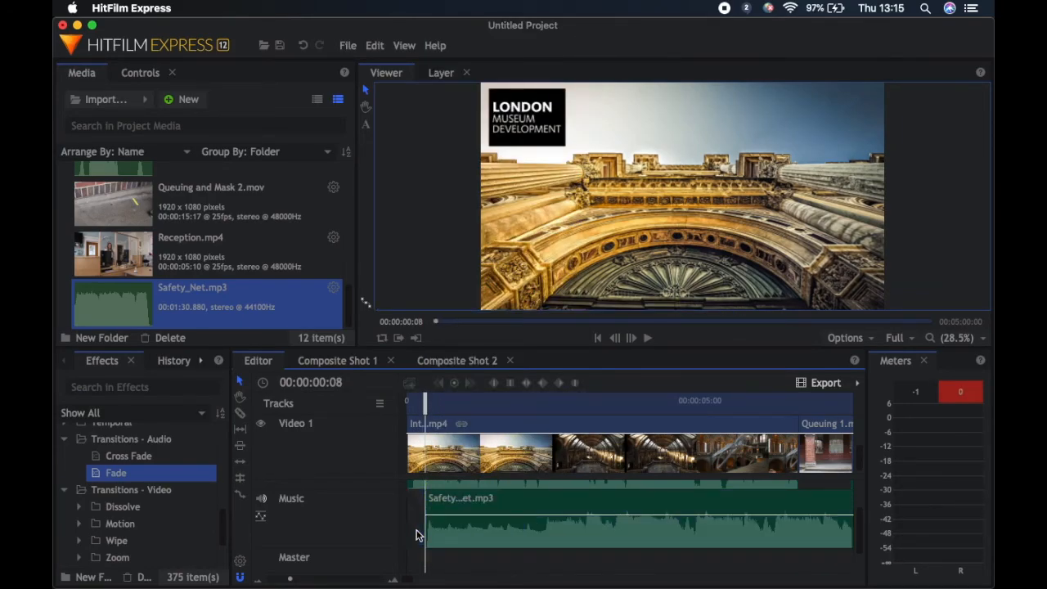
mouse_move(429, 534)
mouse_down()
mouse_move(439, 537)
mouse_move(409, 540)
mouse_up()
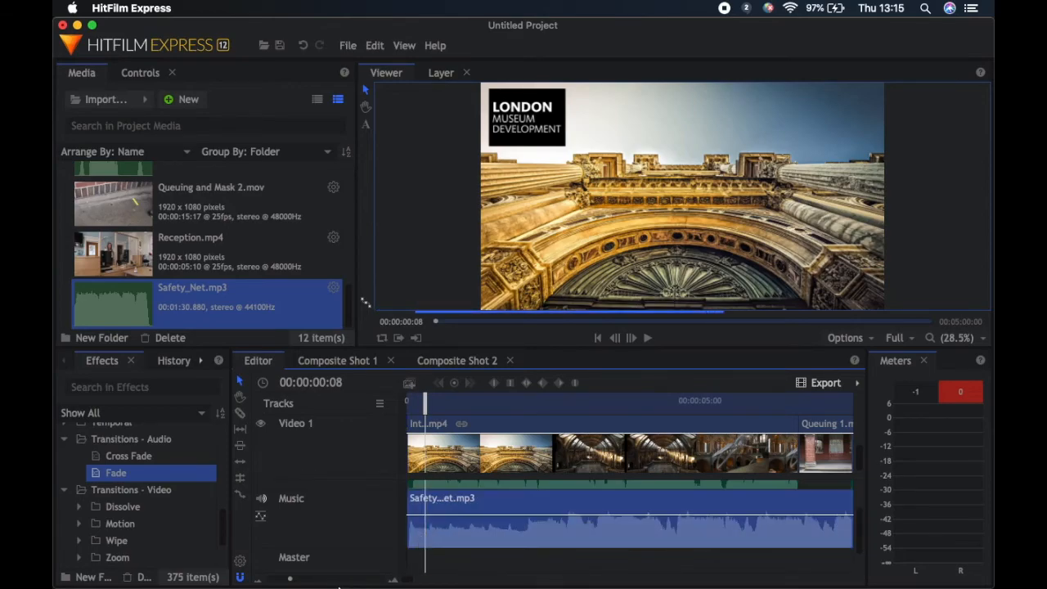
Slice the music at 00:00:37:24, where Outro.mp4 ends, and delete the excess after the cut
mouse_move(407, 583)
mouse_down()
mouse_move(467, 579)
mouse_move(456, 579)
mouse_up()
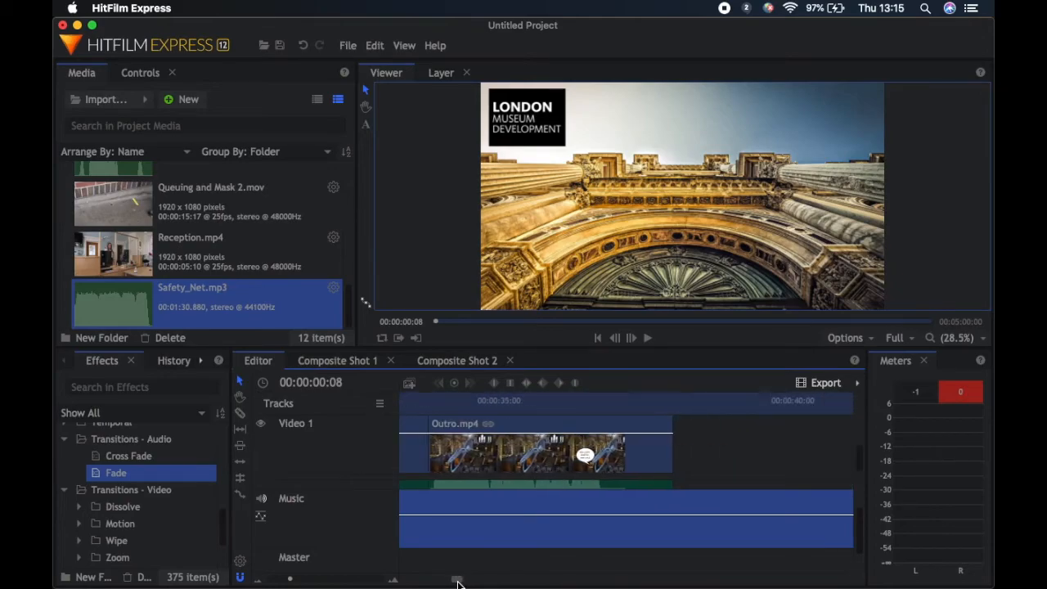
click(678, 458)
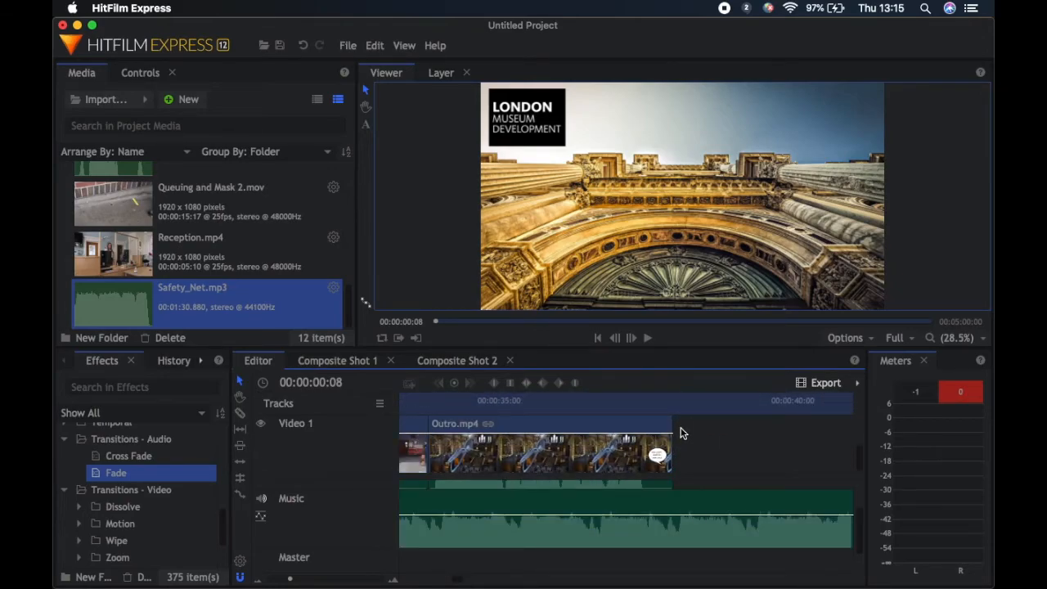
click(671, 451)
click(675, 399)
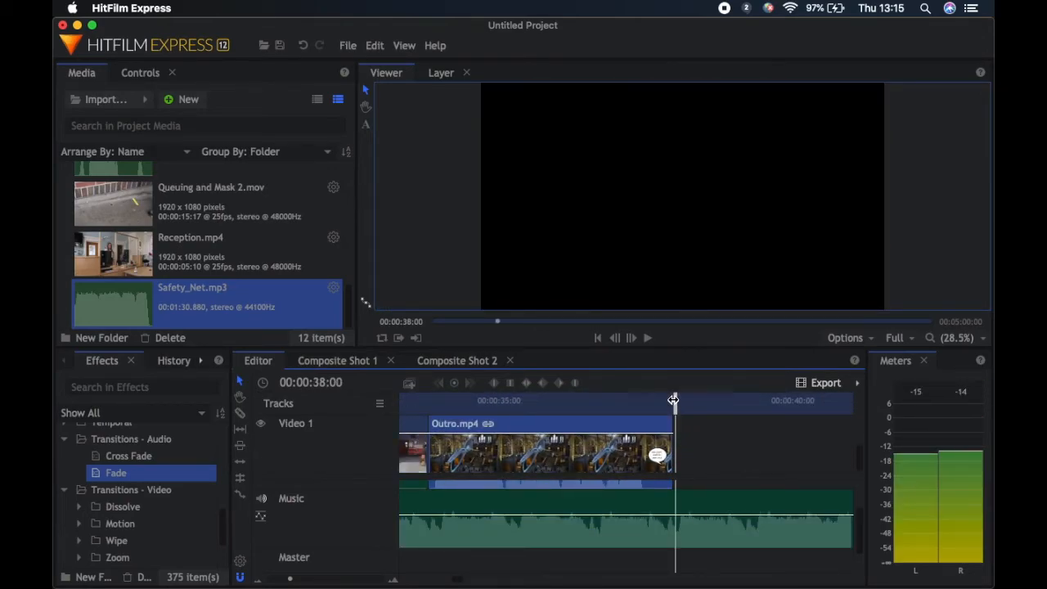
drag(674, 400, 672, 400)
right_click(669, 525)
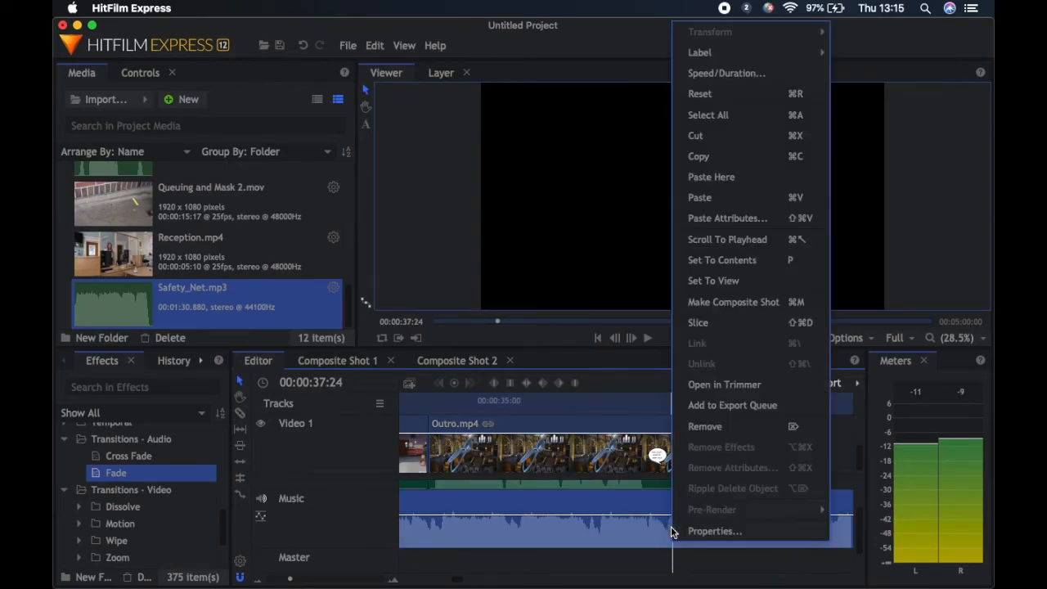
click(701, 324)
click(717, 525)
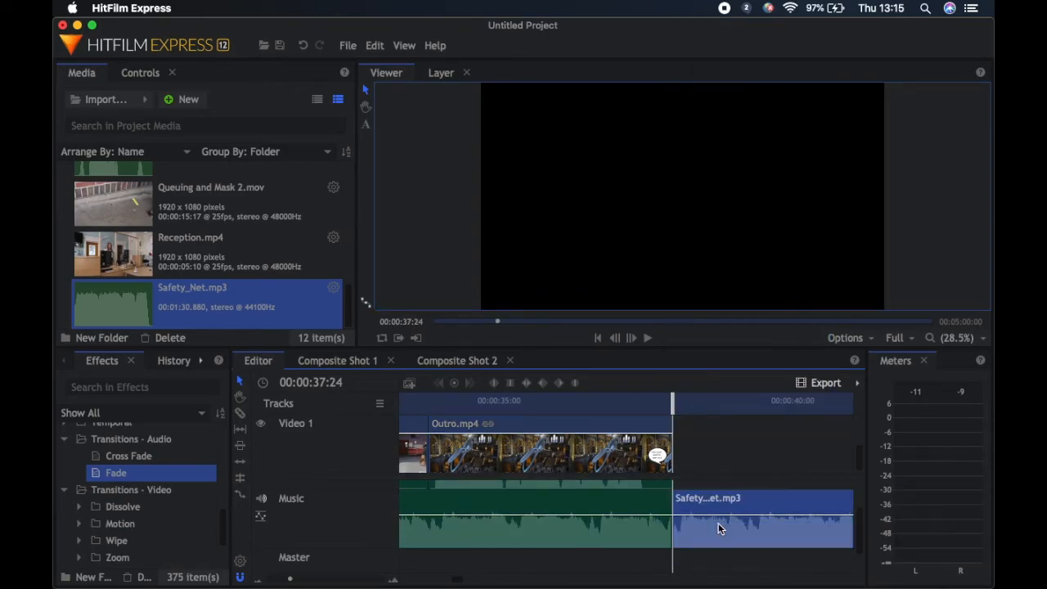
key(Delete)
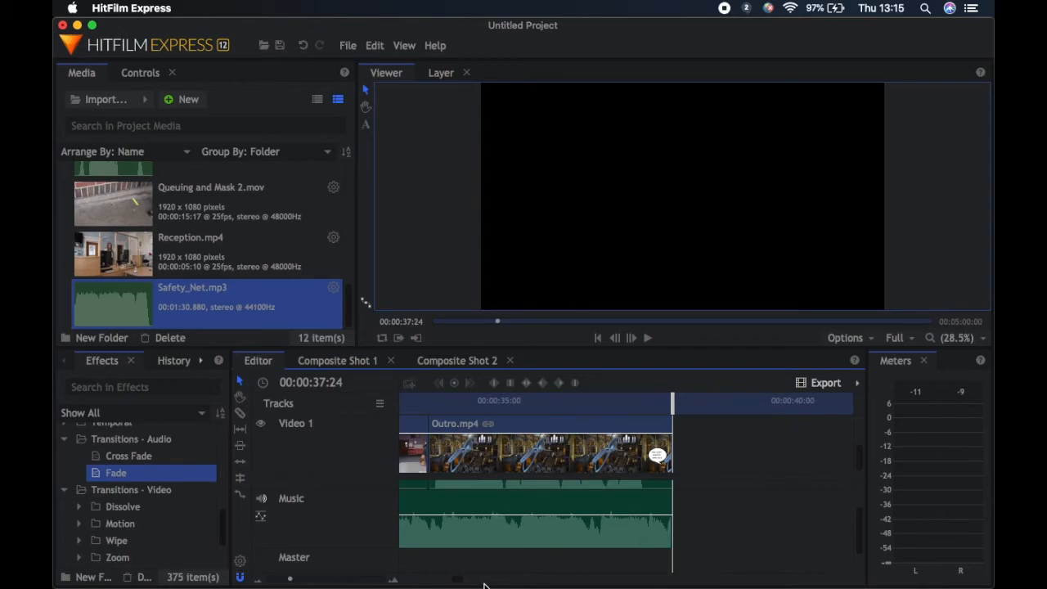
Lower the volume of Safety_Net.mp3 on the Music track and play the timeline from 00:00:00:16 to check the level
drag(457, 581, 366, 577)
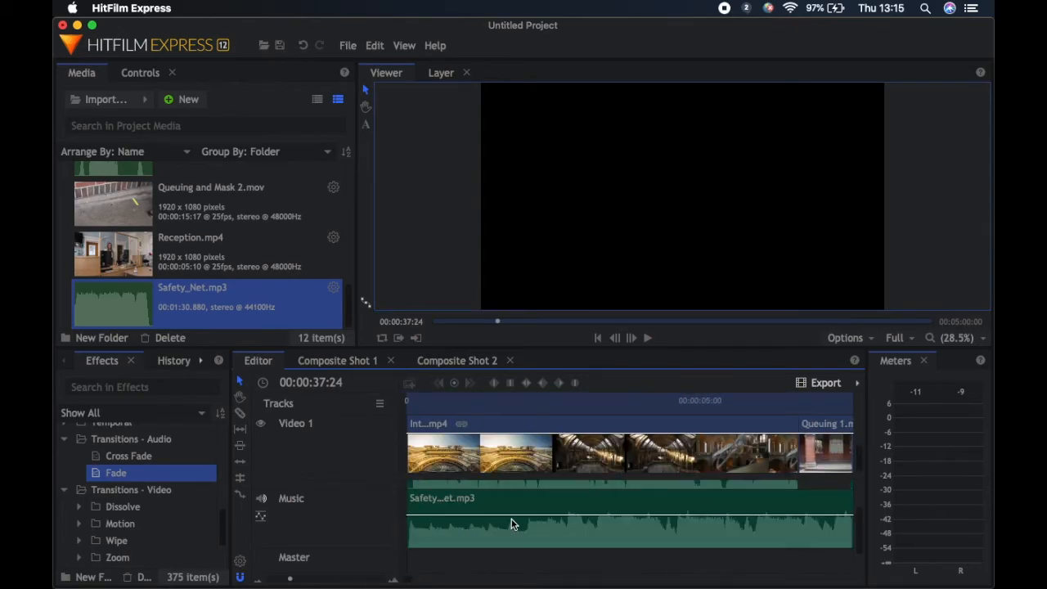
drag(512, 519, 512, 528)
click(444, 400)
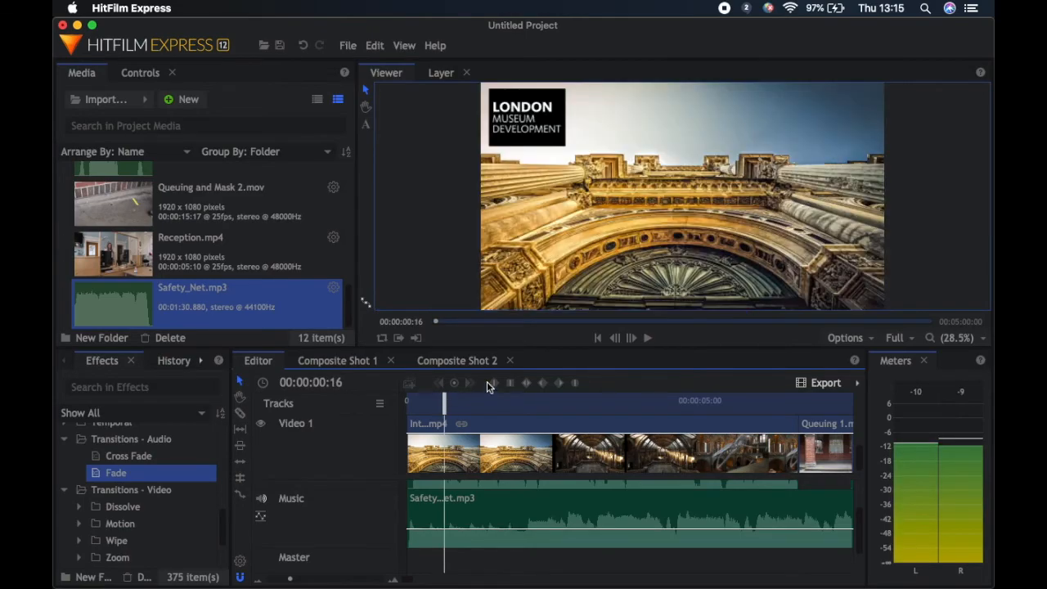
click(646, 338)
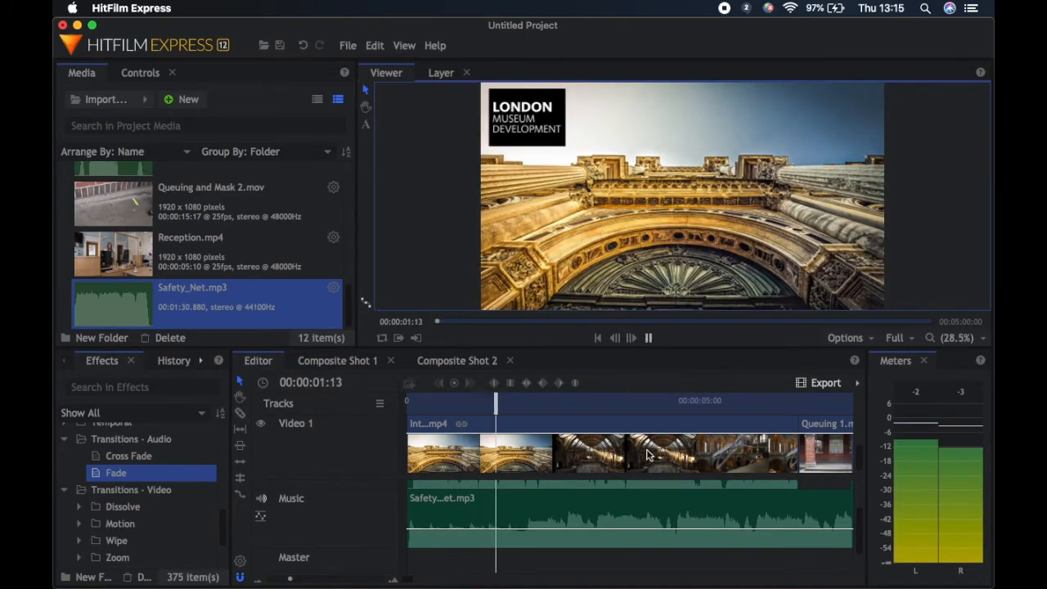
Raise the volume of Safety_Net.mp3 slightly and play the timeline to check the music against the narration
drag(640, 528, 640, 521)
key(XF86AudioRaiseVolume)
key(XF86AudioRaiseVolume)
click(647, 337)
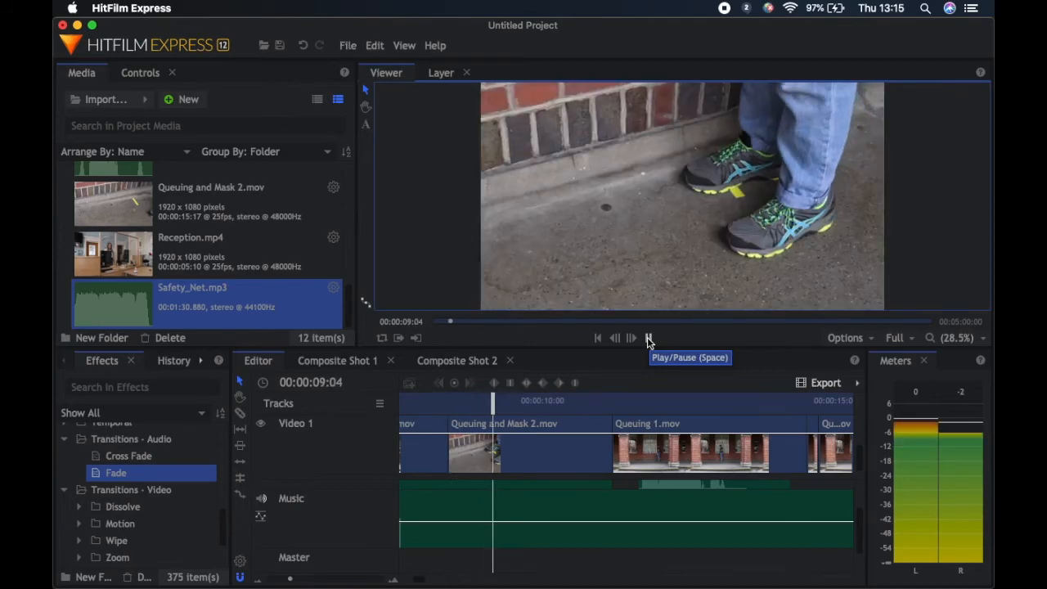
click(648, 338)
drag(490, 449, 646, 449)
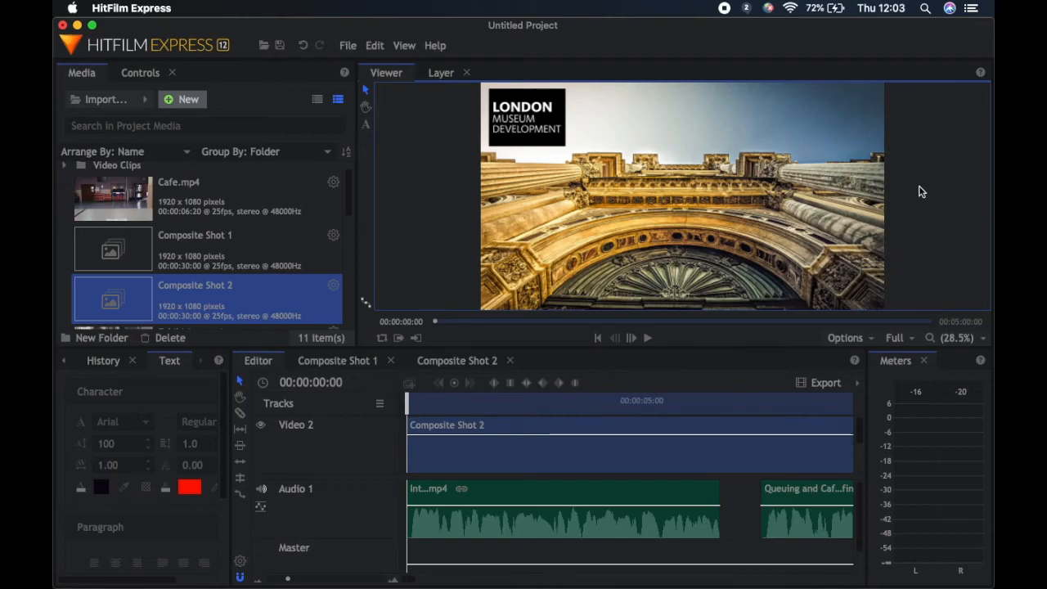
Add the Editor timeline to the export queue, limiting the export range to its contents
click(814, 391)
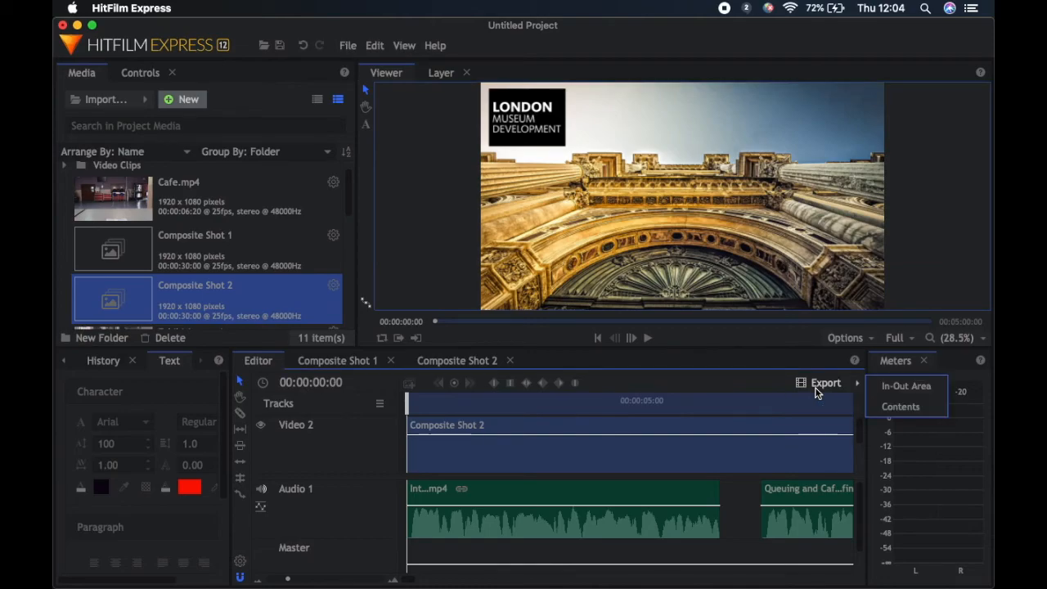
click(897, 407)
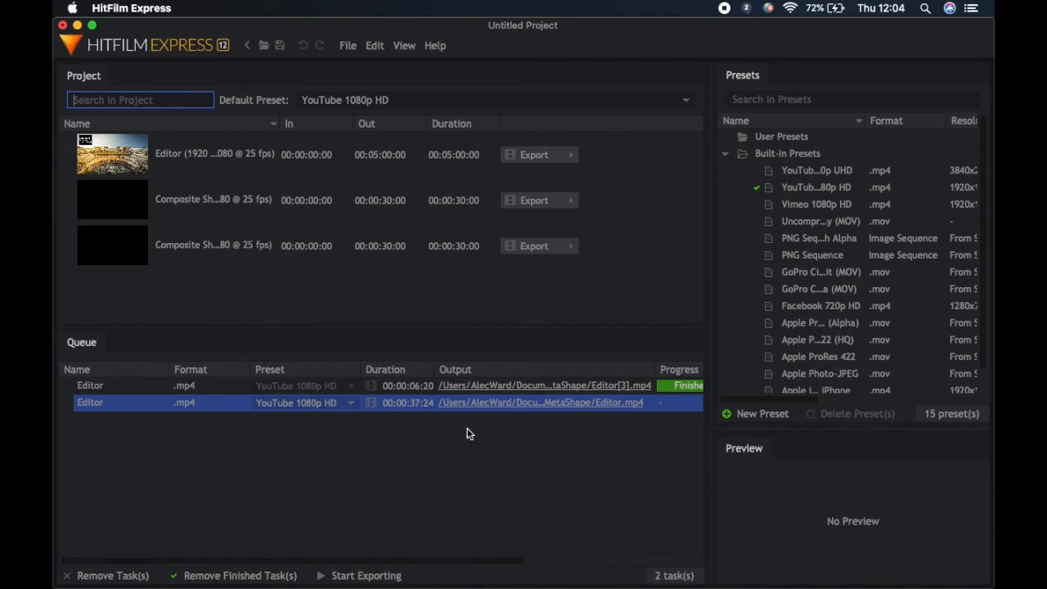
Check the save name and folder of the pending Editor.mp4 task, keep them, and start exporting the queue
click(530, 407)
click(528, 403)
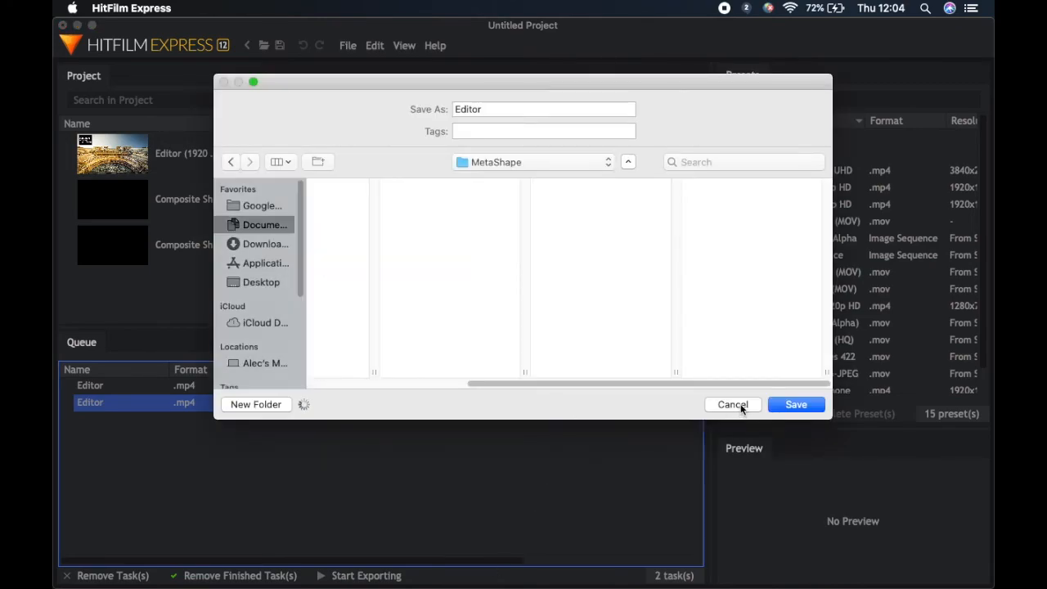
click(740, 407)
click(213, 404)
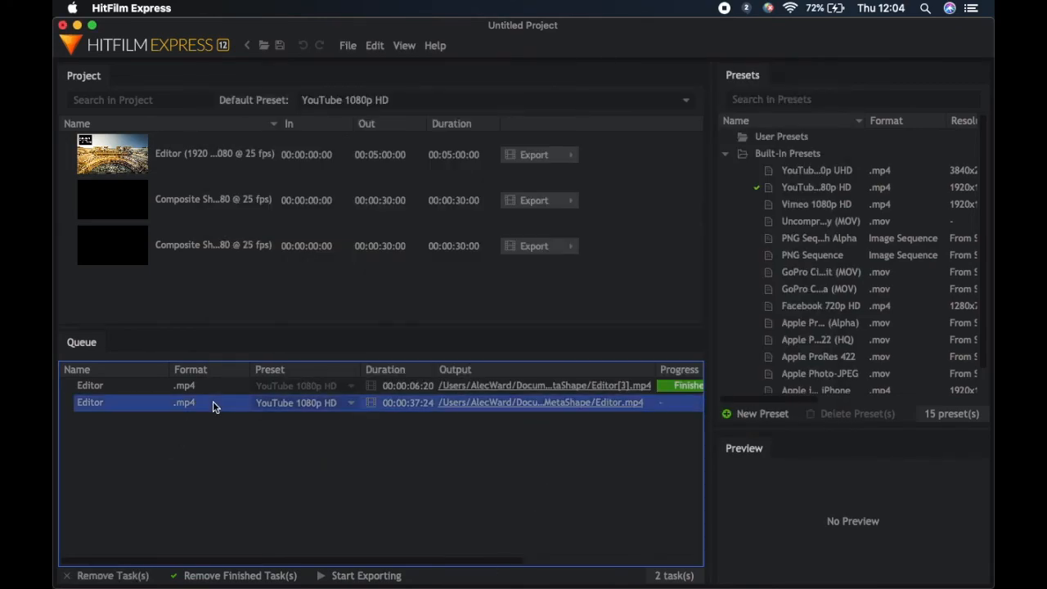
click(366, 575)
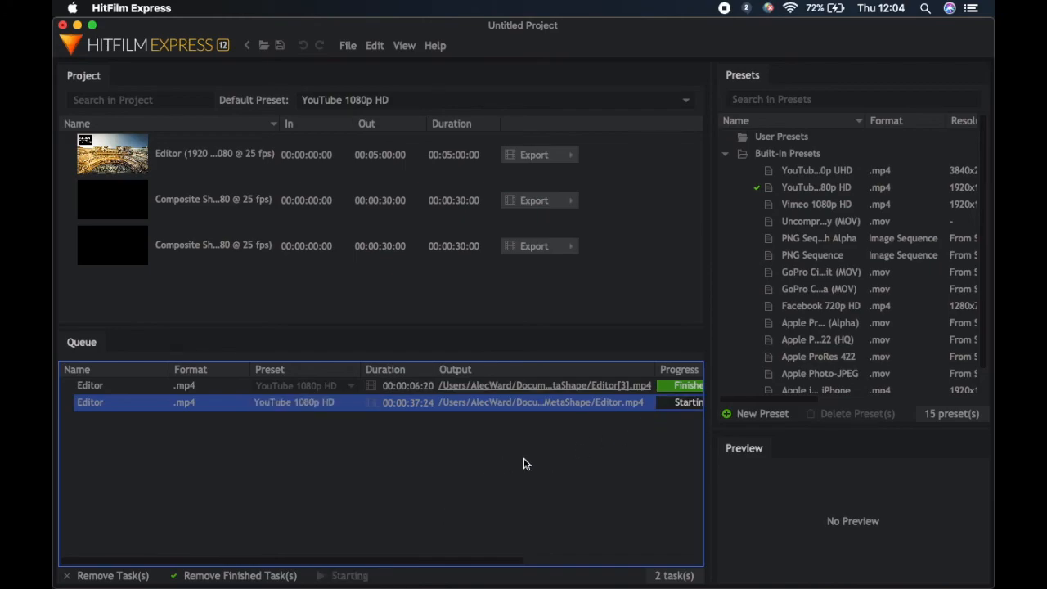